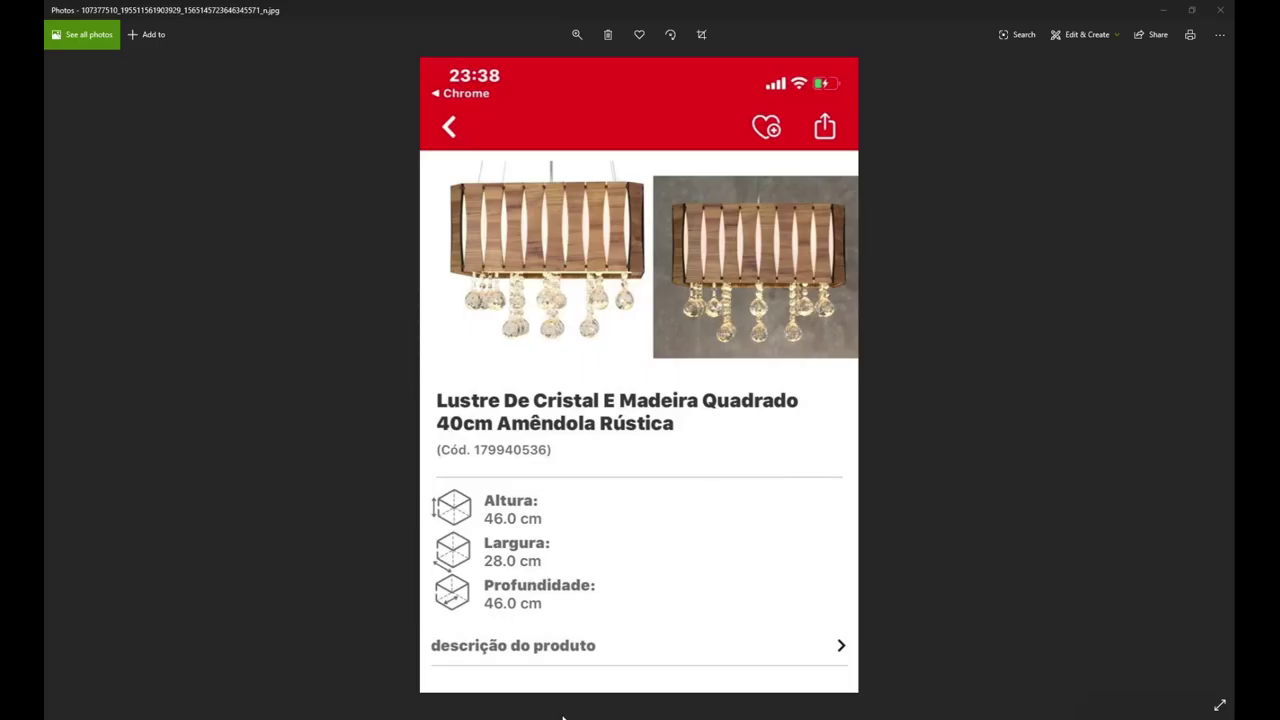
- Advance the Photos viewer to the small reference photo of the chandelier
{"action": "left_click", "coordinate": [69, 377]}
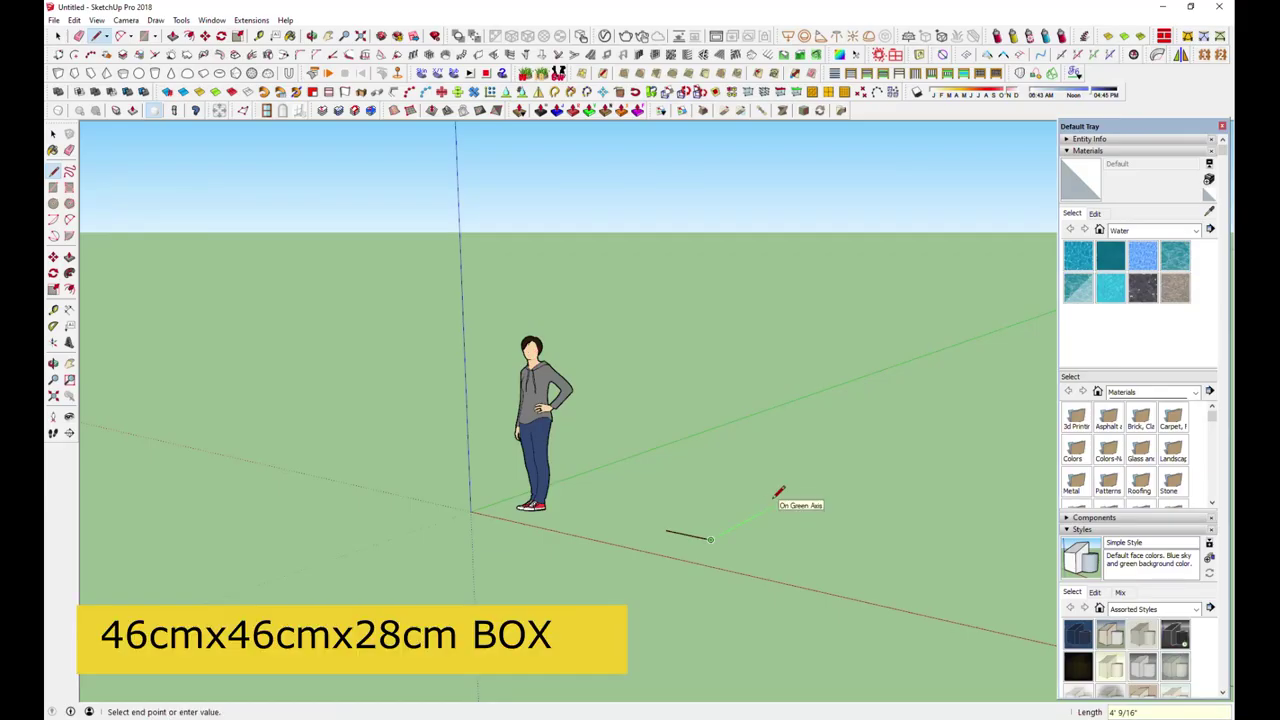
- Draw a 46 × 46 cm square base and push/pull it up 28 cm into a box
{"action": "key", "text": "Return"}
{"action": "scroll", "coordinate": [774, 496], "scroll_direction": "up", "scroll_amount": 2}
{"action": "key", "text": "Escape"}
{"action": "scroll", "coordinate": [547, 542], "scroll_direction": "up", "scroll_amount": 2}
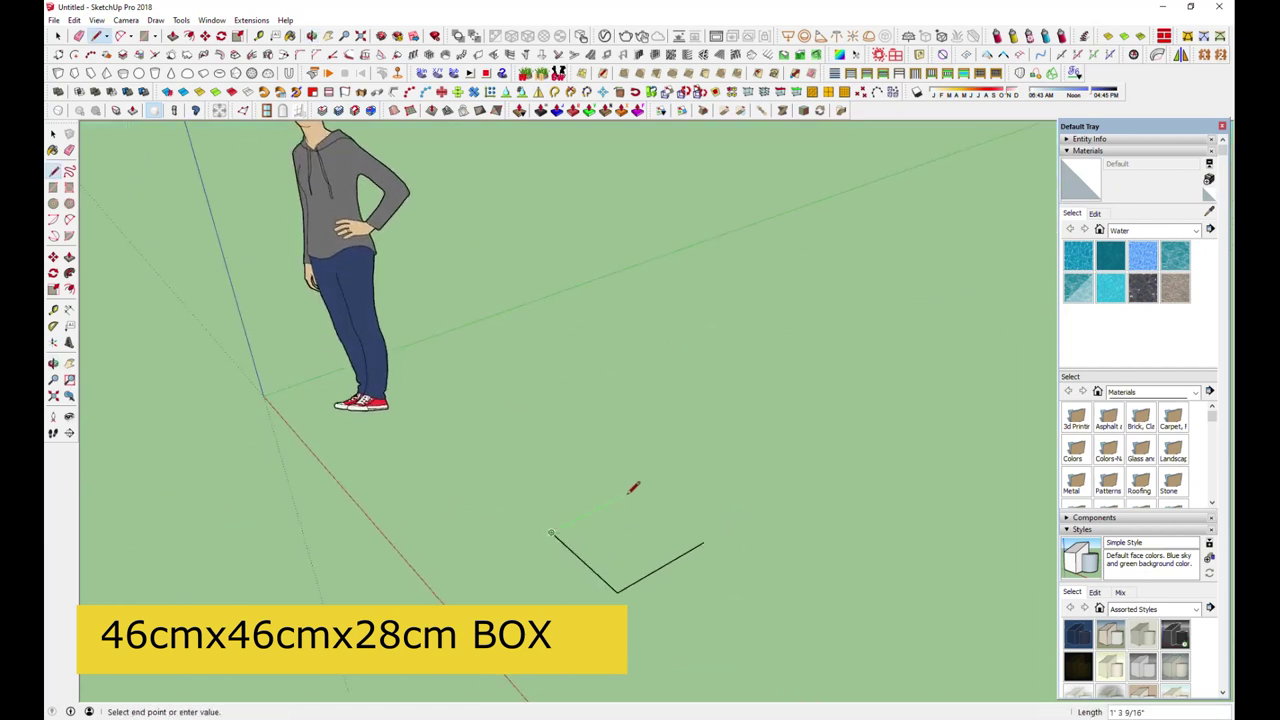
{"action": "left_click", "coordinate": [703, 542]}
{"action": "left_click", "coordinate": [667, 472]}
{"action": "key", "text": "p"}
{"action": "left_click", "coordinate": [600, 535]}
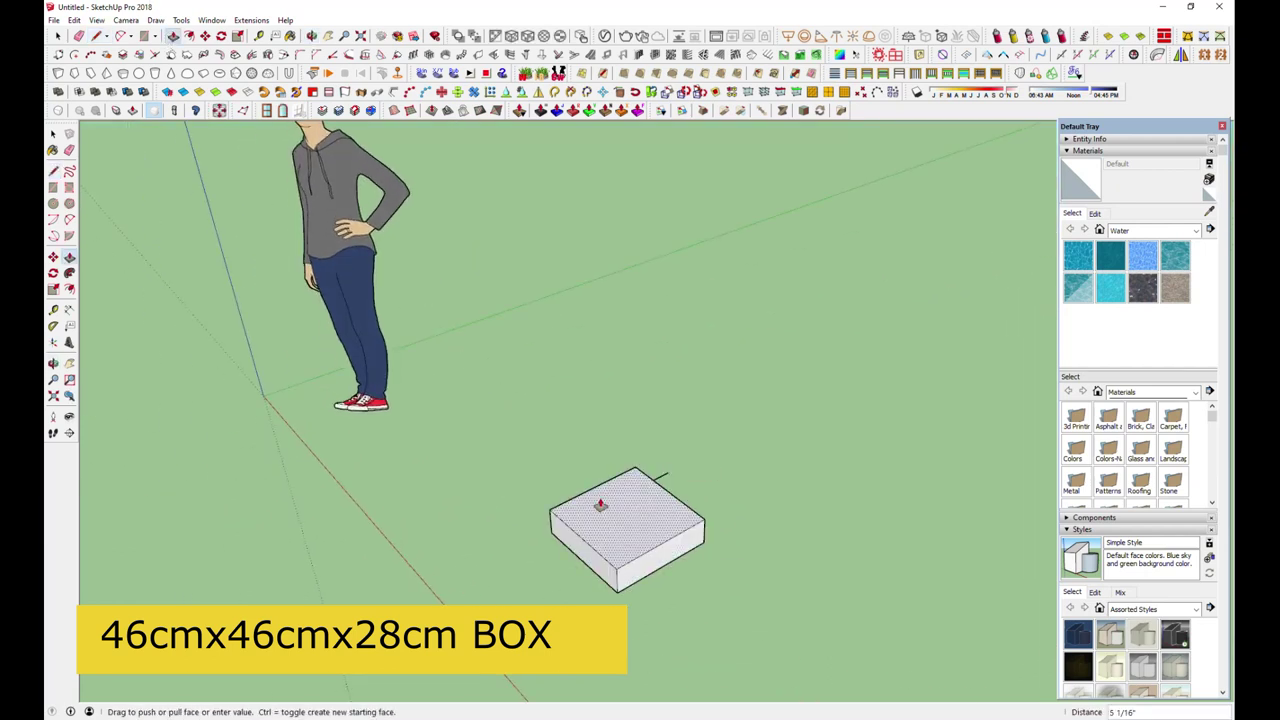
{"action": "key", "text": "Return"}
- Copy the whole box beside the original
{"action": "mouse_move", "coordinate": [666, 534]}
{"action": "middle_mouse_down"}
{"action": "mouse_move", "coordinate": [694, 480]}
{"action": "mouse_move", "coordinate": [586, 491]}
{"action": "middle_mouse_up"}
{"action": "key", "text": "space"}
{"action": "left_click_drag", "start_coordinate": [544, 372], "coordinate": [710, 512]}
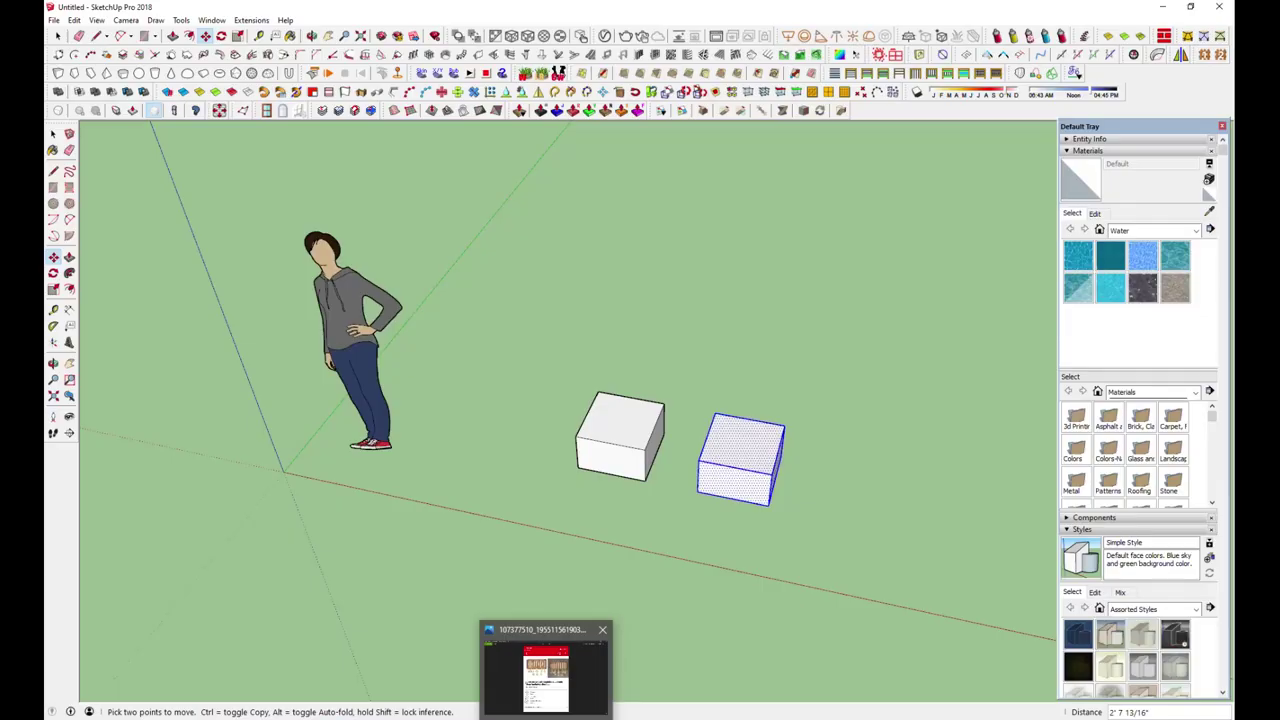
- Draw dividing lines across the copy's top face and down its front face
{"action": "key", "text": "l"}
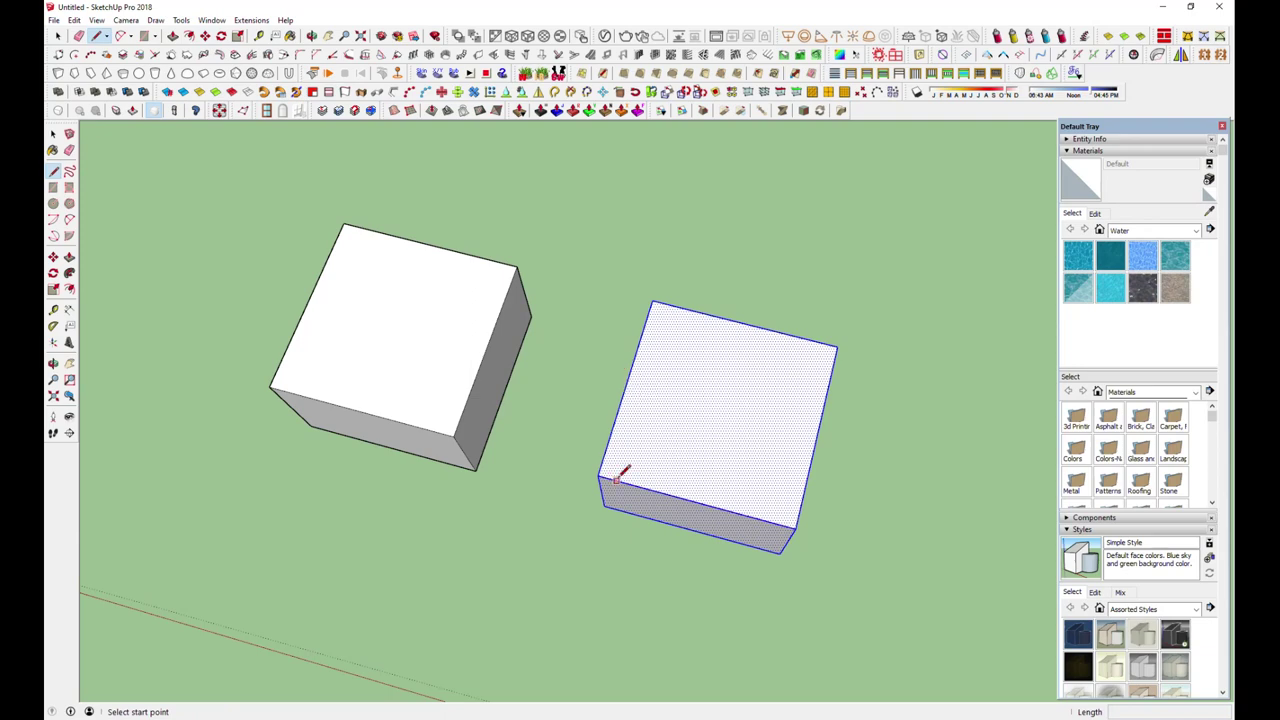
{"action": "left_click", "coordinate": [697, 499]}
{"action": "scroll", "coordinate": [745, 497], "scroll_direction": "up", "scroll_amount": 3}
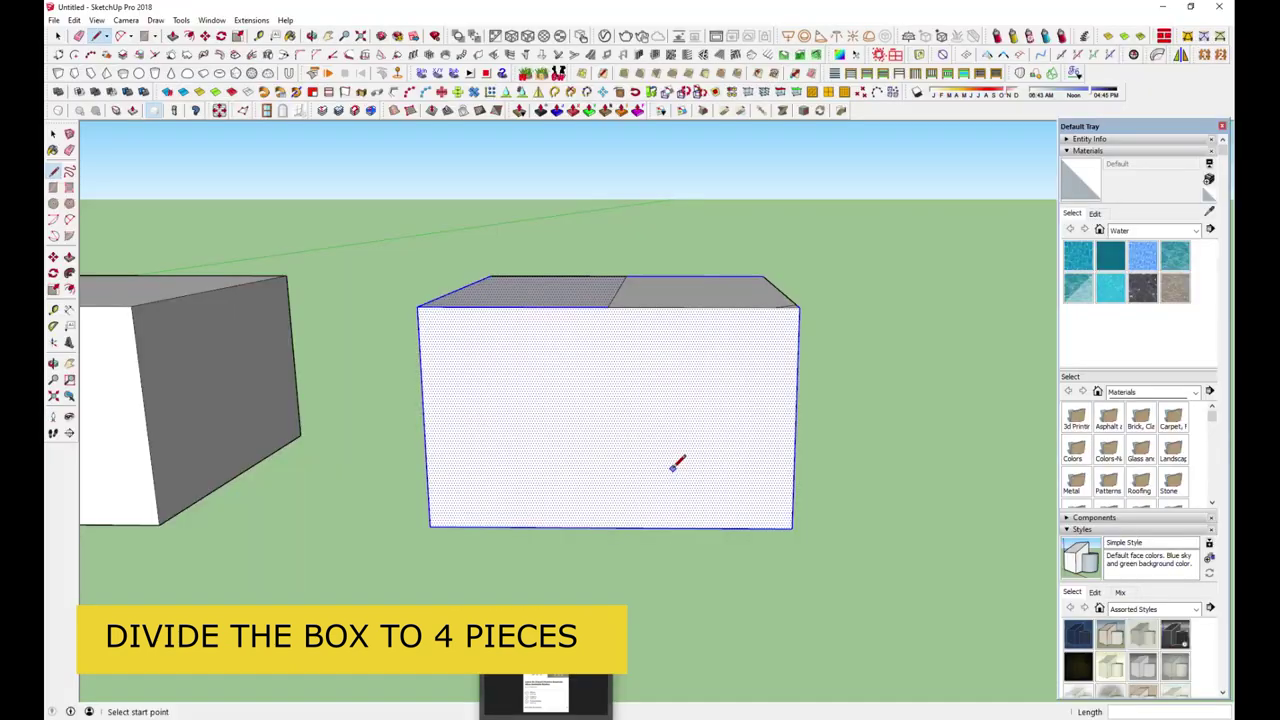
{"action": "left_click", "coordinate": [608, 300]}
{"action": "left_click", "coordinate": [608, 523]}
{"action": "mouse_move", "coordinate": [608, 523]}
{"action": "middle_mouse_down"}
{"action": "mouse_move", "coordinate": [597, 574]}
{"action": "mouse_move", "coordinate": [640, 343]}
{"action": "middle_mouse_up"}
- Draw a 2-point arc along the front face's divide line
{"action": "key", "text": "a"}
{"action": "left_click", "coordinate": [603, 330]}
{"action": "left_click", "coordinate": [605, 538]}
{"action": "scroll", "coordinate": [617, 437], "scroll_direction": "up", "scroll_amount": 2}
{"action": "left_click", "coordinate": [612, 430]}
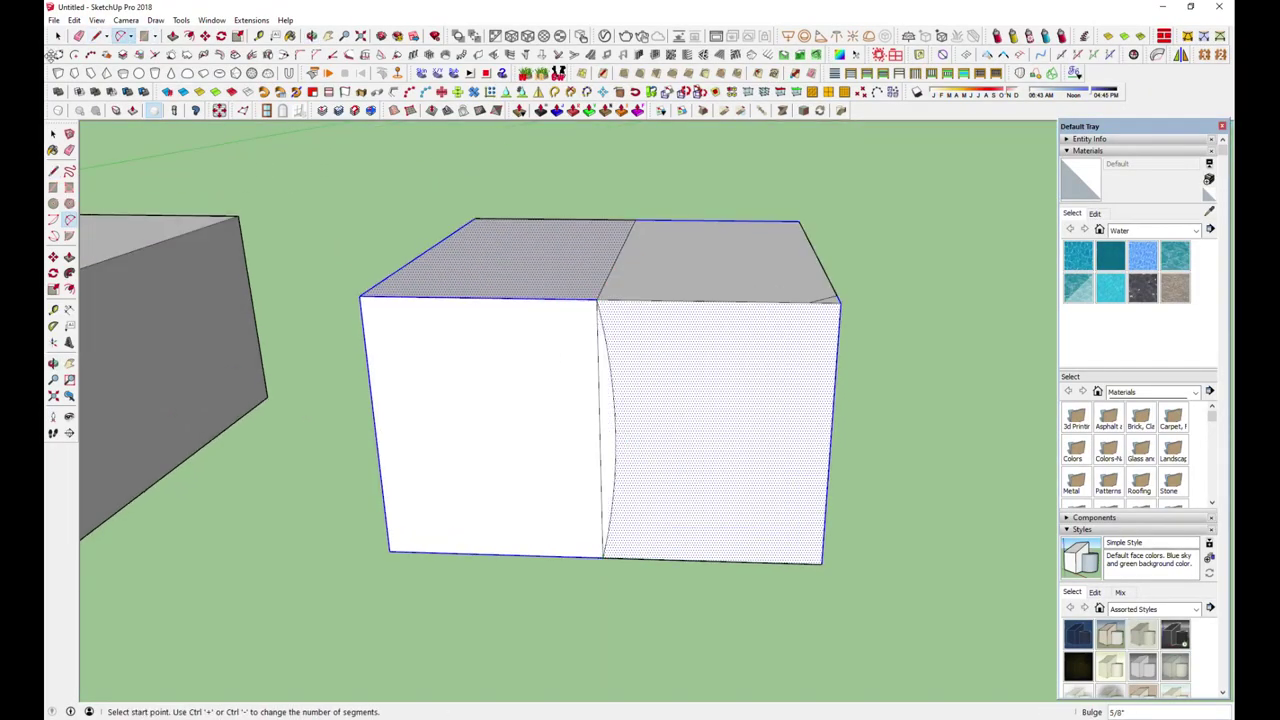
- Move the arc to the right of the divide line
{"action": "key", "text": "space"}
{"action": "left_click", "coordinate": [597, 423]}
{"action": "middle_click_drag", "start_coordinate": [597, 423], "coordinate": [620, 337]}
{"action": "key", "text": "m"}
{"action": "left_click", "coordinate": [620, 337]}
{"action": "left_click", "coordinate": [660, 320]}
- Mirror the arc with a -1 red-axis scale and set it facing the first arc
{"action": "left_click", "coordinate": [237, 36]}
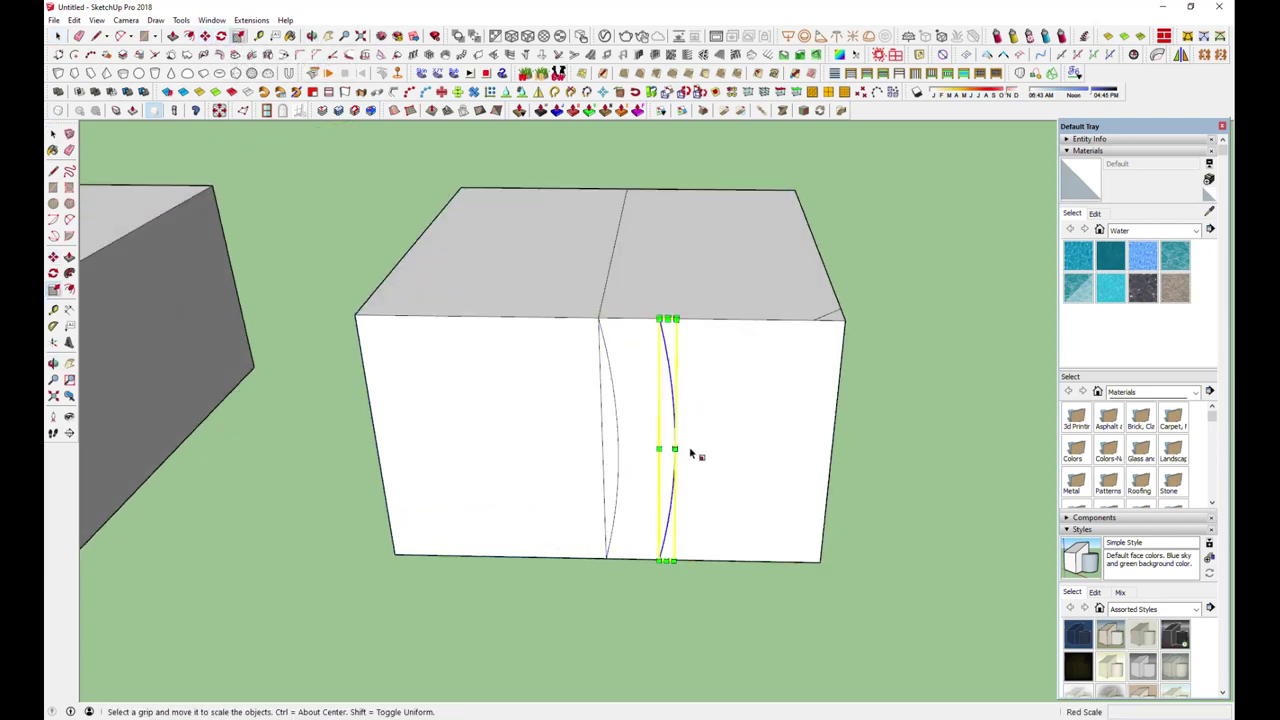
{"action": "scroll", "coordinate": [690, 453], "scroll_direction": "down", "scroll_amount": 2}
{"action": "left_click_drag", "start_coordinate": [605, 420], "coordinate": [845, 427]}
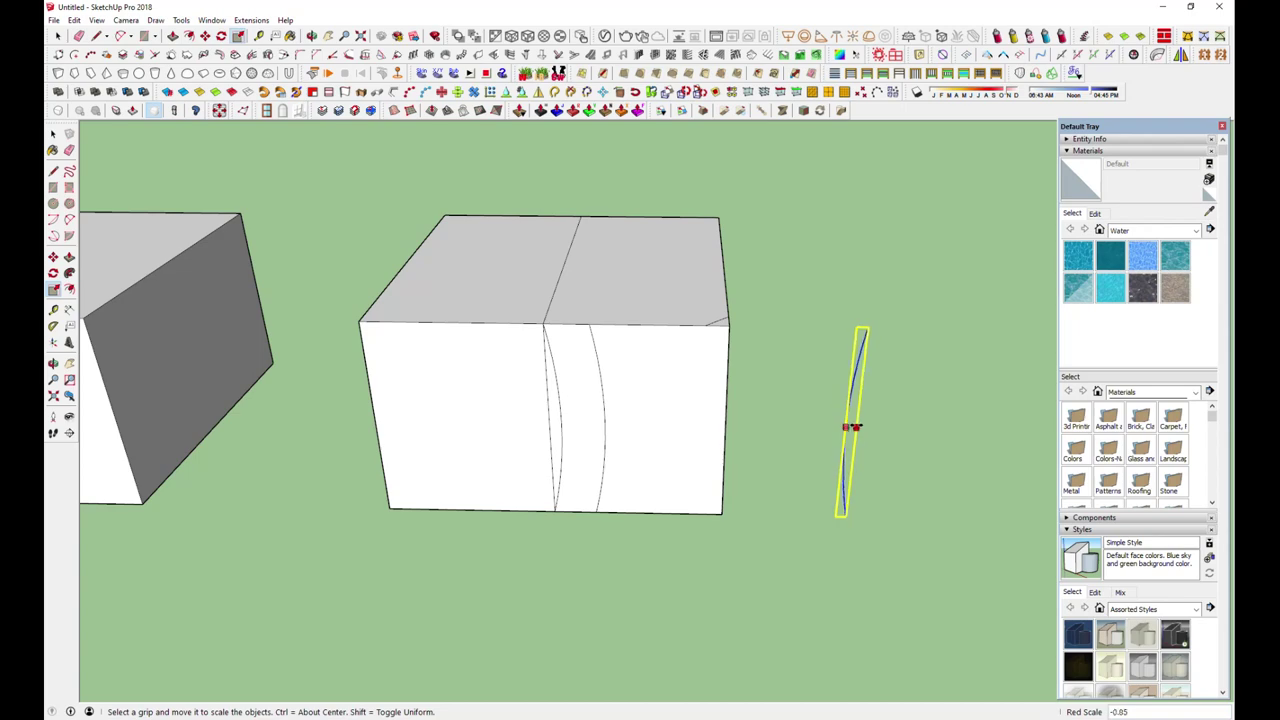
{"action": "key", "text": "m"}
{"action": "left_click", "coordinate": [845, 427]}
{"action": "left_click", "coordinate": [586, 428]}
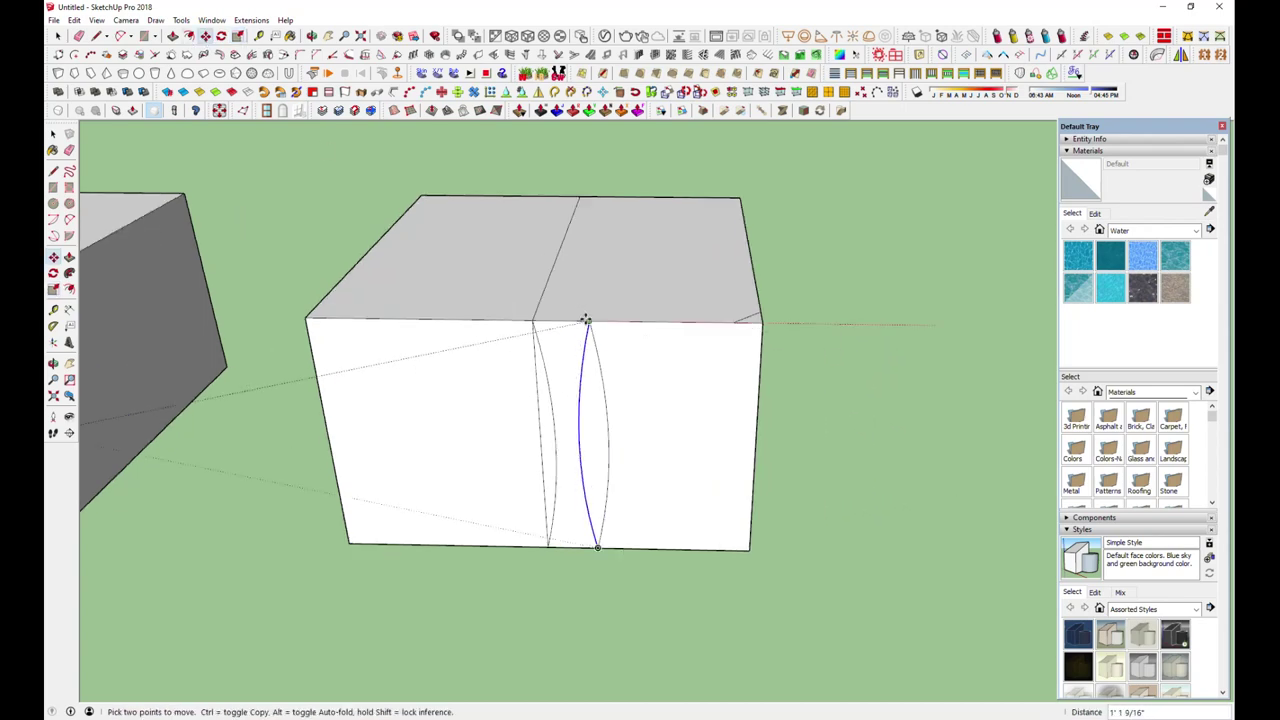
{"action": "left_click", "coordinate": [545, 670]}
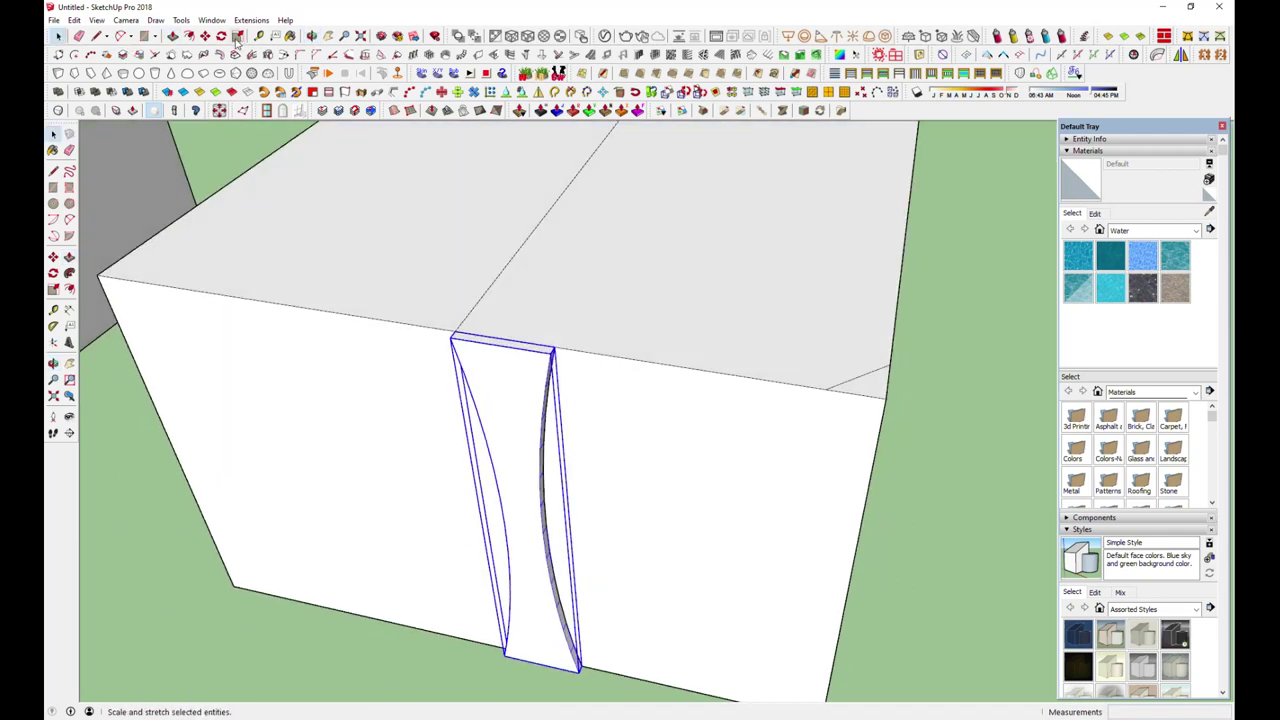
- Narrow the curved slat slightly and copy it further right
{"action": "left_click_drag", "start_coordinate": [566, 540], "coordinate": [560, 534]}
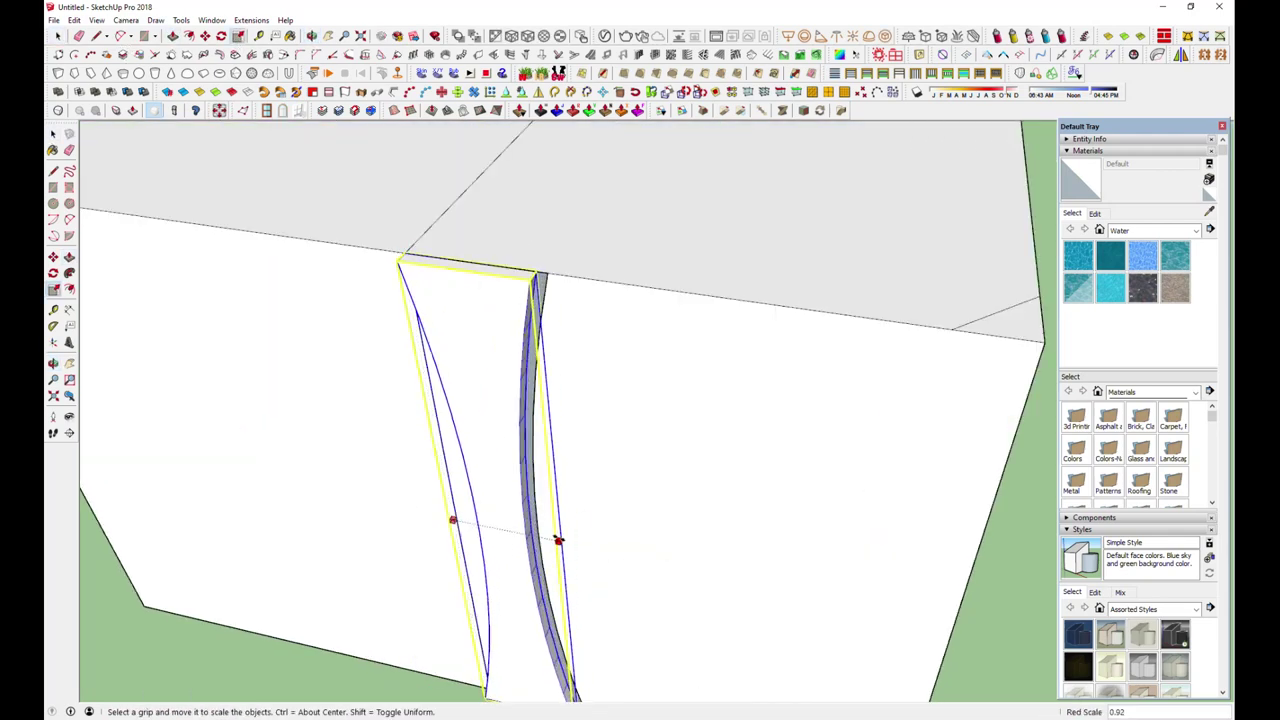
{"action": "left_click", "coordinate": [58, 36]}
{"action": "key", "text": "m"}
{"action": "left_click", "coordinate": [422, 361]}
{"action": "key", "text": "ctrl"}
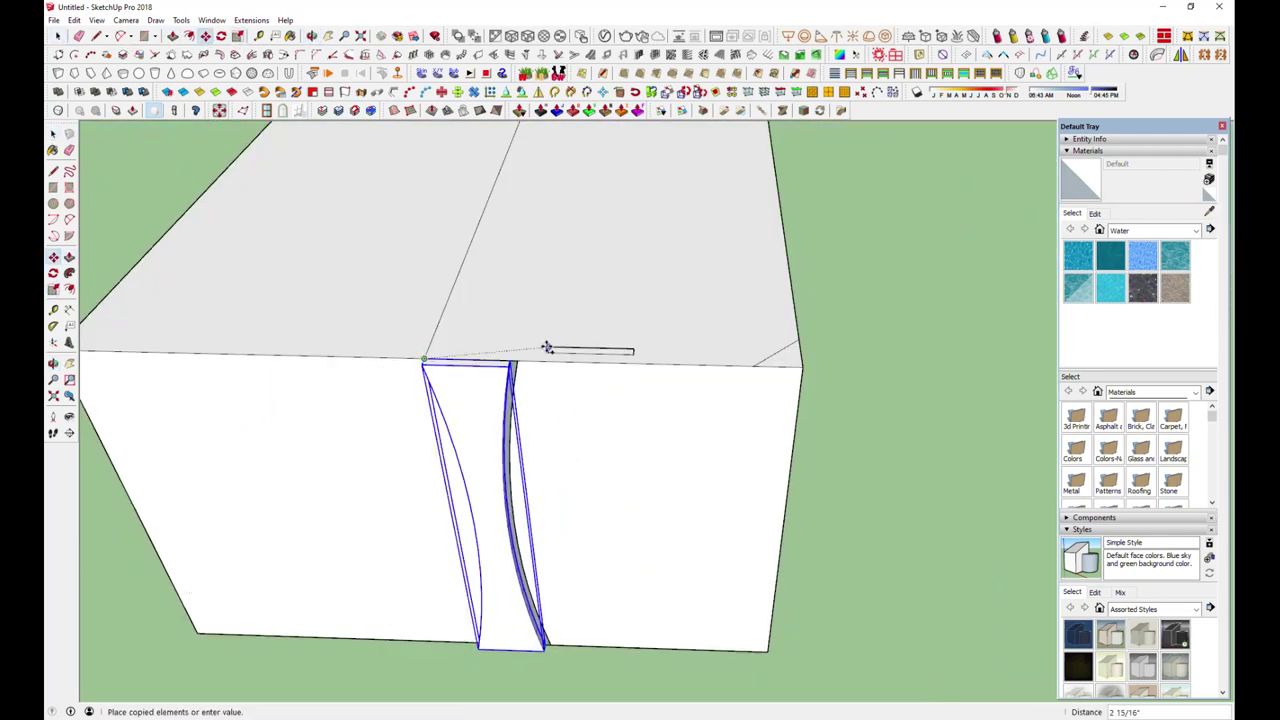
{"action": "scroll", "coordinate": [543, 346], "scroll_direction": "up", "scroll_amount": 2}
{"action": "left_click", "coordinate": [715, 372]}
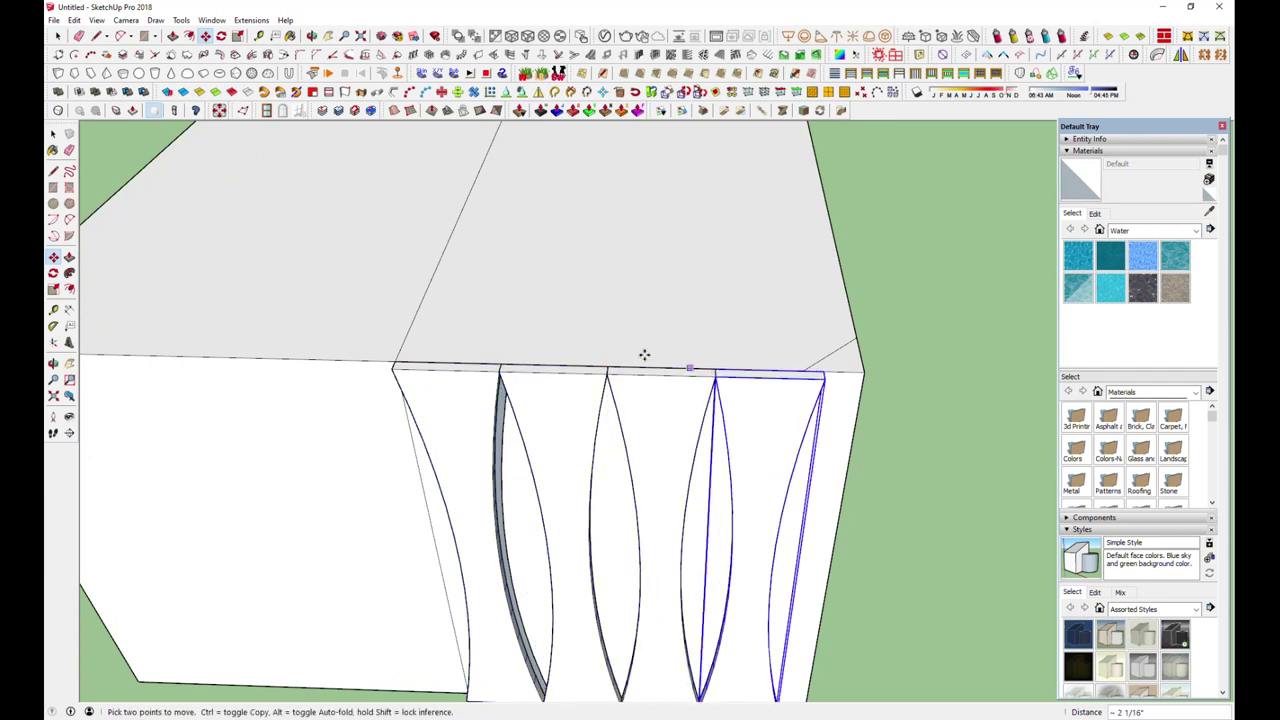
{"action": "key", "text": "space"}
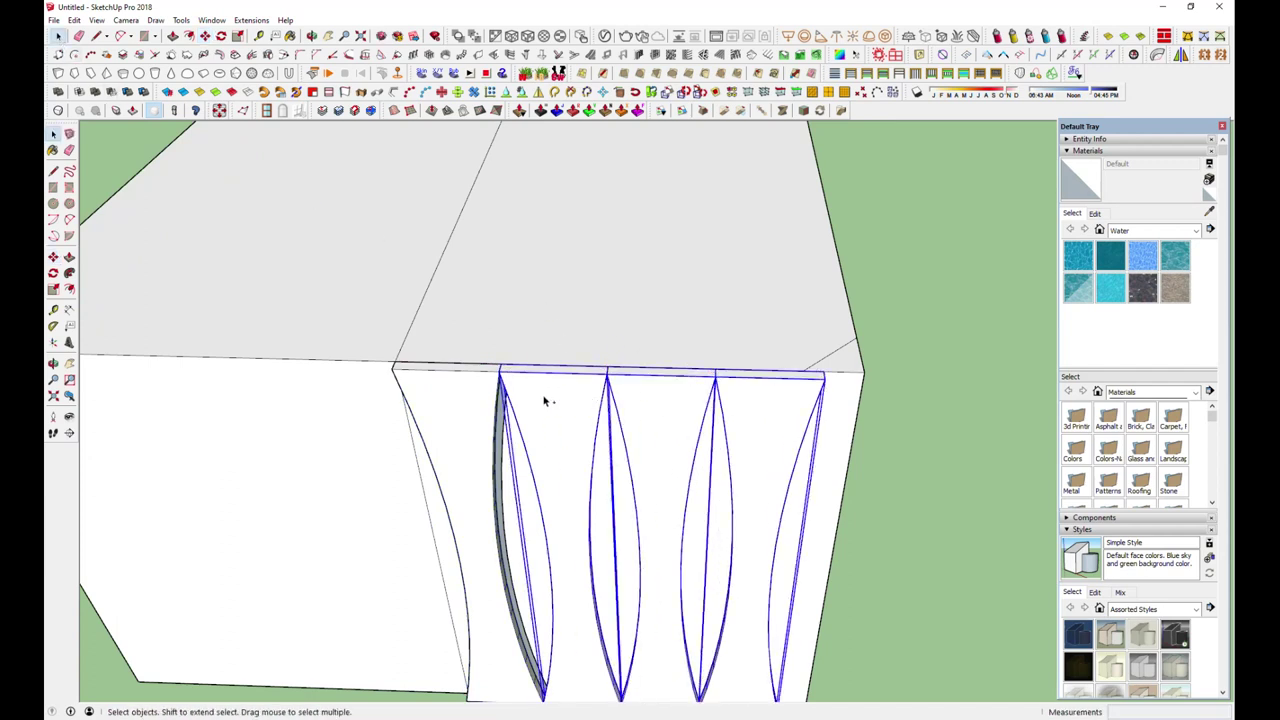
- Scale the row of slat copies slightly narrower
{"action": "left_click", "coordinate": [238, 37]}
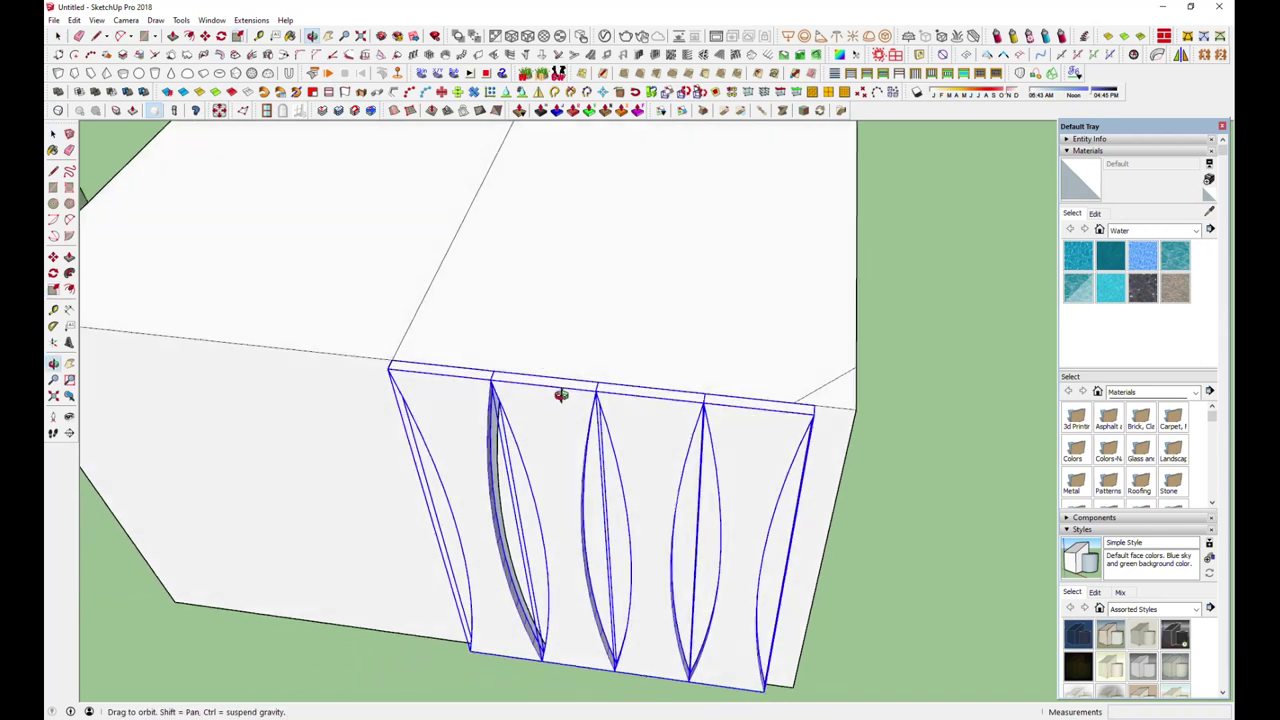
{"action": "middle_click_drag", "start_coordinate": [563, 397], "coordinate": [794, 586]}
{"action": "scroll", "coordinate": [780, 580], "scroll_direction": "up", "scroll_amount": 2}
{"action": "left_click_drag", "start_coordinate": [800, 413], "coordinate": [783, 382]}
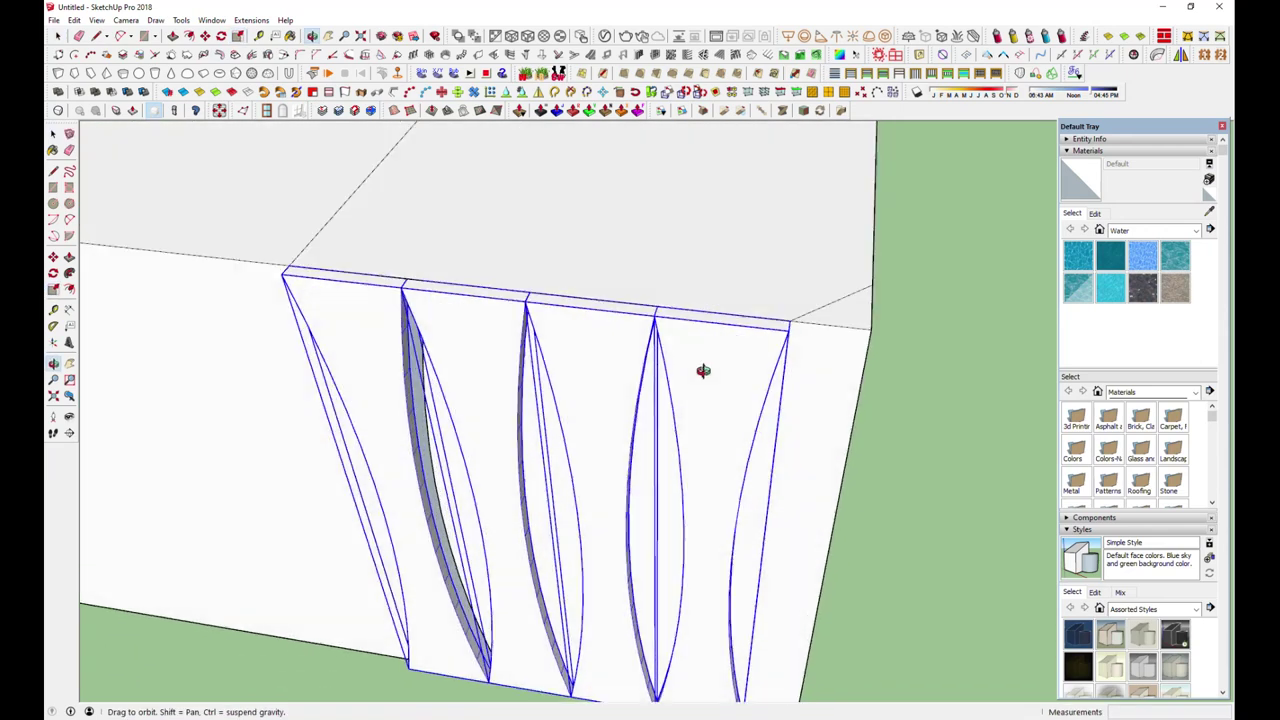
{"action": "middle_click_drag", "start_coordinate": [783, 382], "coordinate": [600, 443]}
{"action": "mouse_move", "coordinate": [600, 534]}
{"action": "middle_mouse_down"}
{"action": "mouse_move", "coordinate": [622, 348]}
{"action": "mouse_move", "coordinate": [484, 404]}
{"action": "middle_mouse_up"}
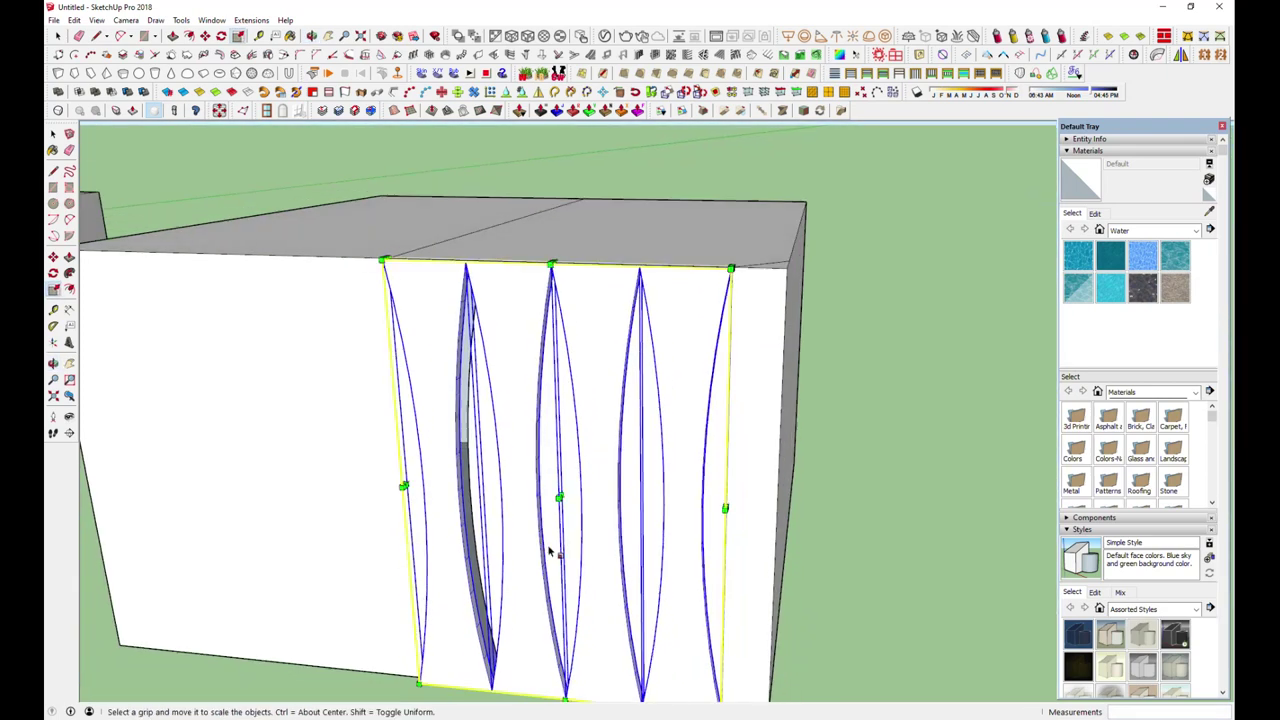
{"action": "scroll", "coordinate": [484, 404], "scroll_direction": "down", "scroll_amount": 2}
- Undo to remove the extra slat copies, keeping the single slat
{"action": "left_click", "coordinate": [57, 35]}
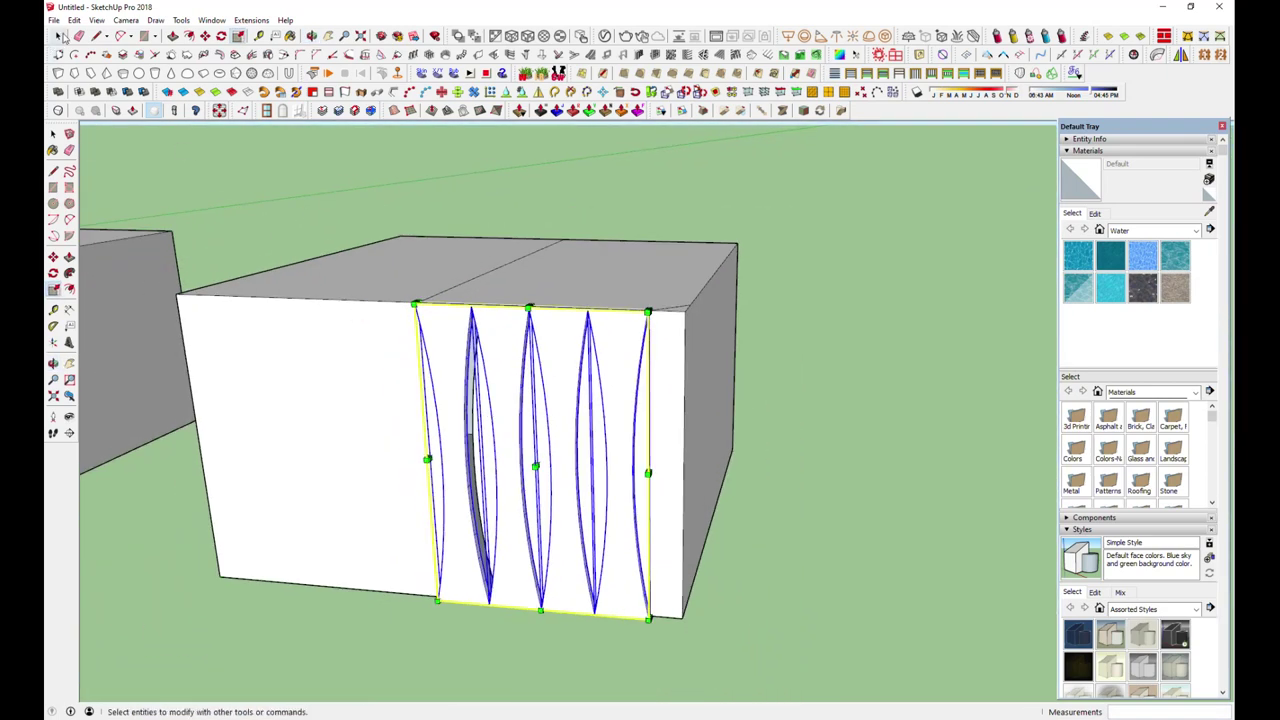
{"action": "key", "text": "ctrl+z"}
{"action": "key", "text": "ctrl+z"}
{"action": "scroll", "coordinate": [465, 438], "scroll_direction": "up", "scroll_amount": 2}
{"action": "scroll", "coordinate": [453, 330], "scroll_direction": "up", "scroll_amount": 3}
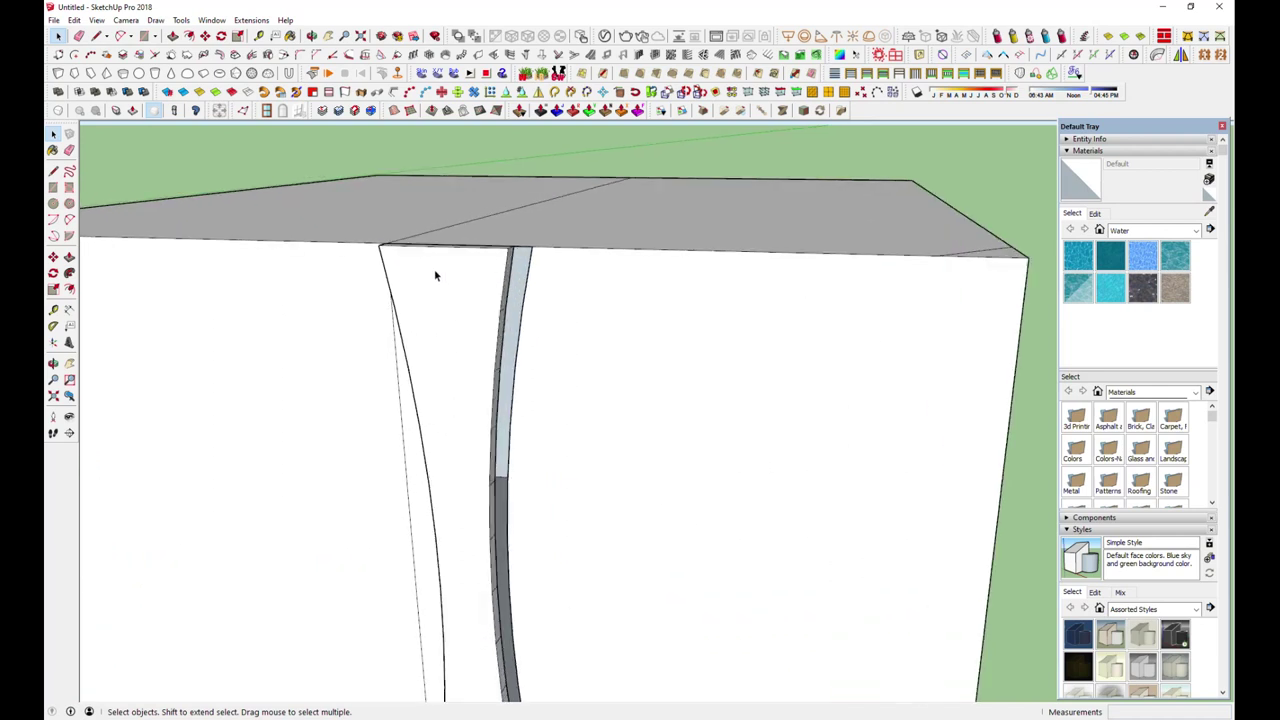
- Draw a line across the slat's top to mark off a narrow strip
{"action": "scroll", "coordinate": [434, 271], "scroll_direction": "up", "scroll_amount": 2}
{"action": "middle_click_drag", "start_coordinate": [449, 286], "coordinate": [509, 329]}
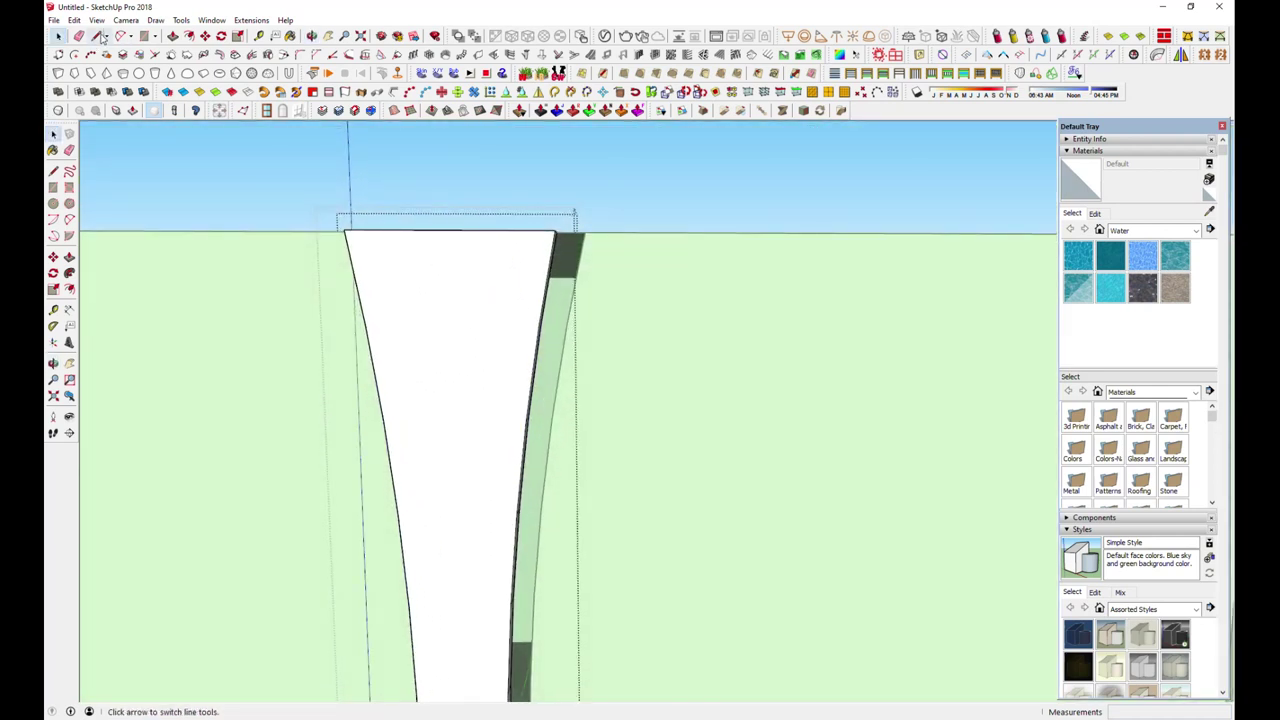
{"action": "left_click", "coordinate": [549, 262]}
{"action": "scroll", "coordinate": [555, 225], "scroll_direction": "up", "scroll_amount": 1}
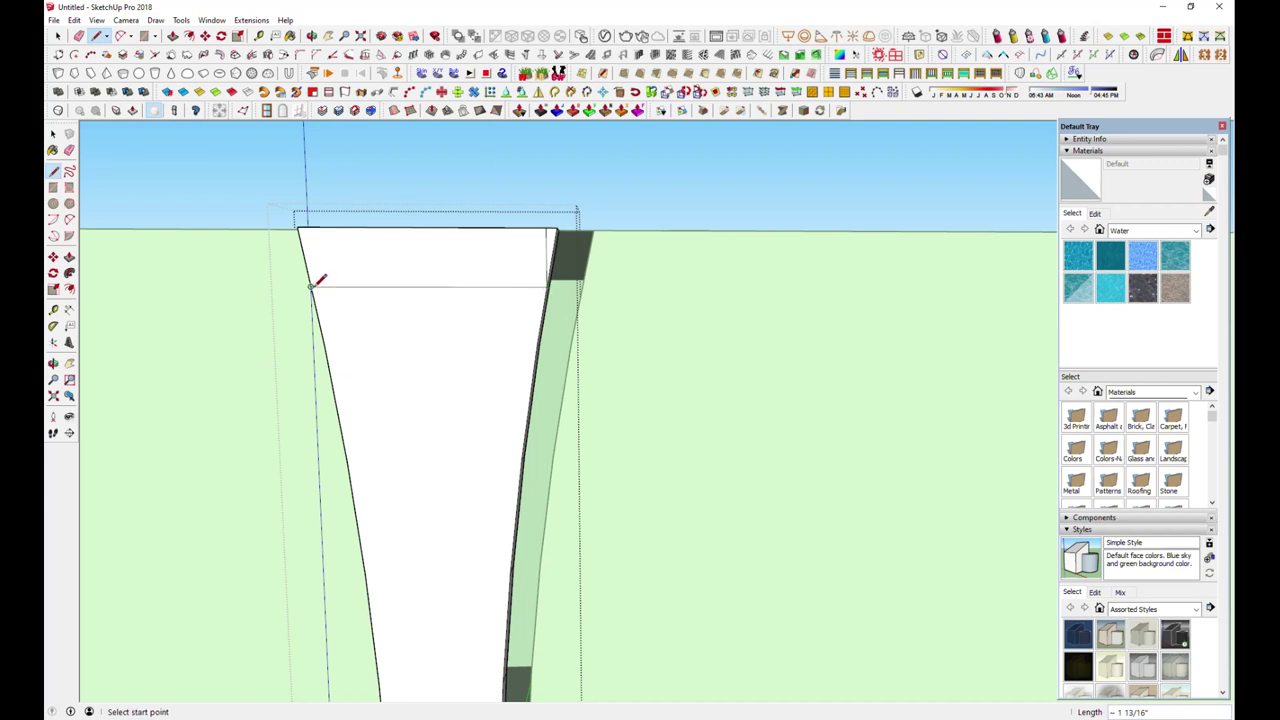
- Copy the slat's narrow top strip down to its bottom end
{"action": "left_click", "coordinate": [58, 37]}
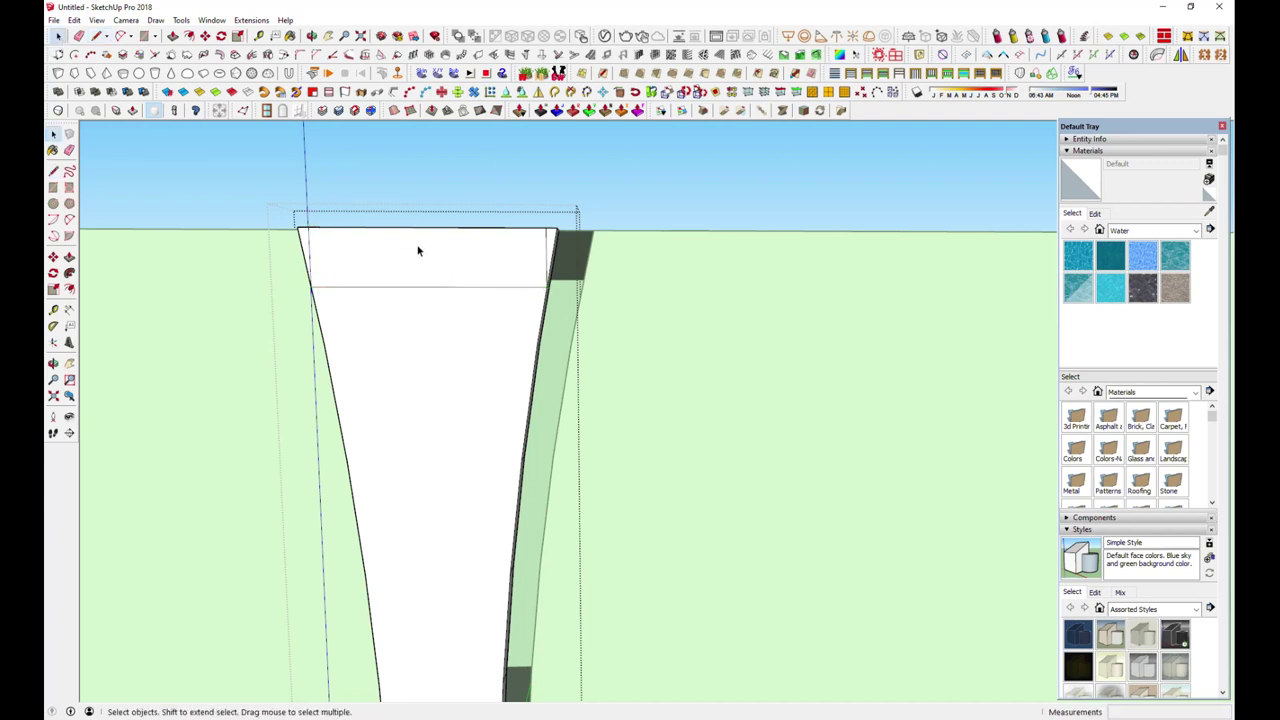
{"action": "left_click", "coordinate": [420, 248]}
{"action": "left_click", "coordinate": [205, 36]}
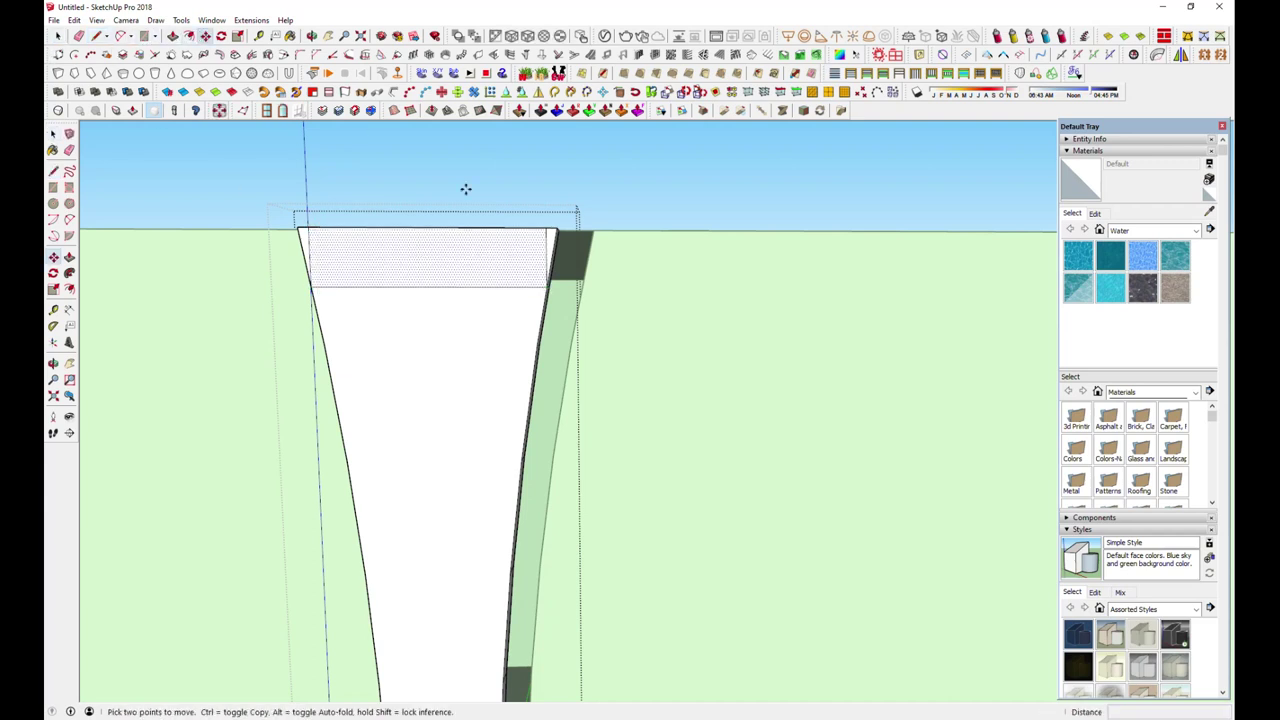
{"action": "left_click", "coordinate": [546, 291]}
{"action": "key", "text": "ctrl"}
{"action": "scroll", "coordinate": [546, 291], "scroll_direction": "down", "scroll_amount": 3}
{"action": "scroll", "coordinate": [586, 491], "scroll_direction": "down", "scroll_amount": 3}
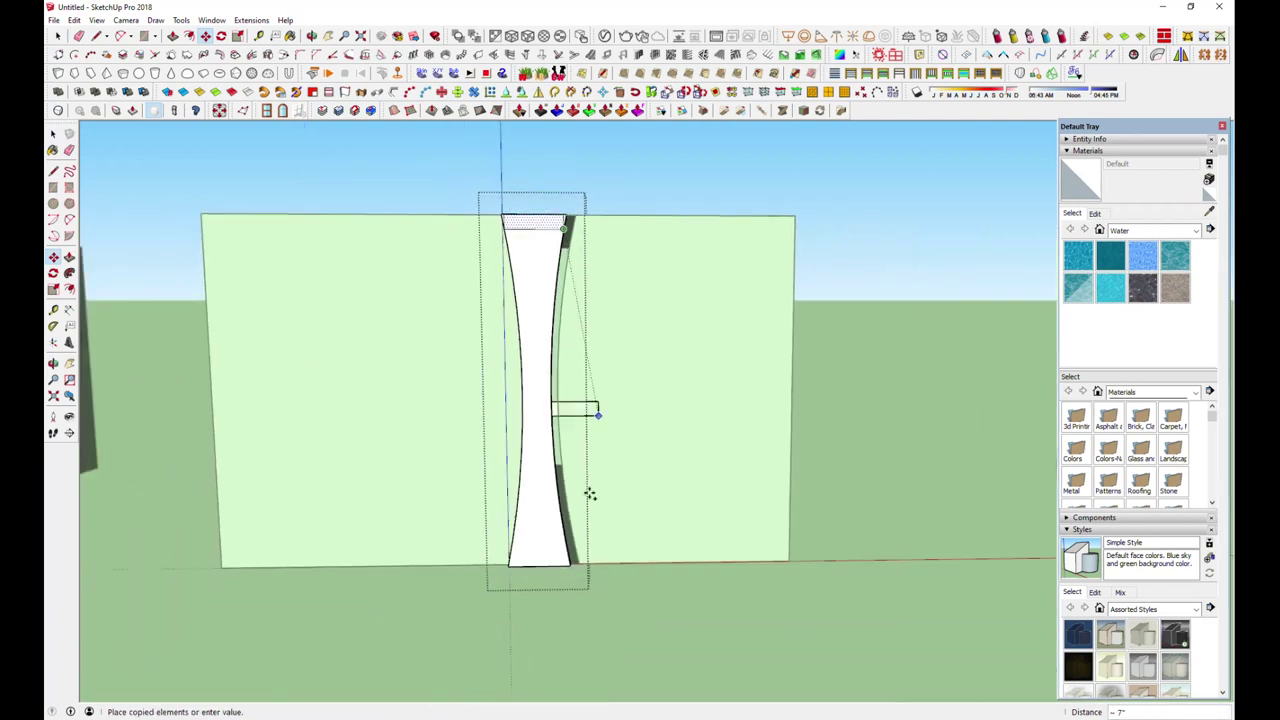
{"action": "scroll", "coordinate": [567, 560], "scroll_direction": "up", "scroll_amount": 3}
{"action": "scroll", "coordinate": [567, 568], "scroll_direction": "up", "scroll_amount": 1}
{"action": "scroll", "coordinate": [567, 565], "scroll_direction": "up", "scroll_amount": 2}
{"action": "left_click", "coordinate": [567, 568]}
{"action": "mouse_move", "coordinate": [560, 568]}
{"action": "middle_mouse_down"}
{"action": "mouse_move", "coordinate": [500, 620]}
{"action": "mouse_move", "coordinate": [580, 545]}
{"action": "middle_mouse_up"}
- Push the bottom strip in by 1/4 inch, then exit the Pan tool
{"action": "left_click", "coordinate": [175, 38]}
{"action": "left_click", "coordinate": [566, 532]}
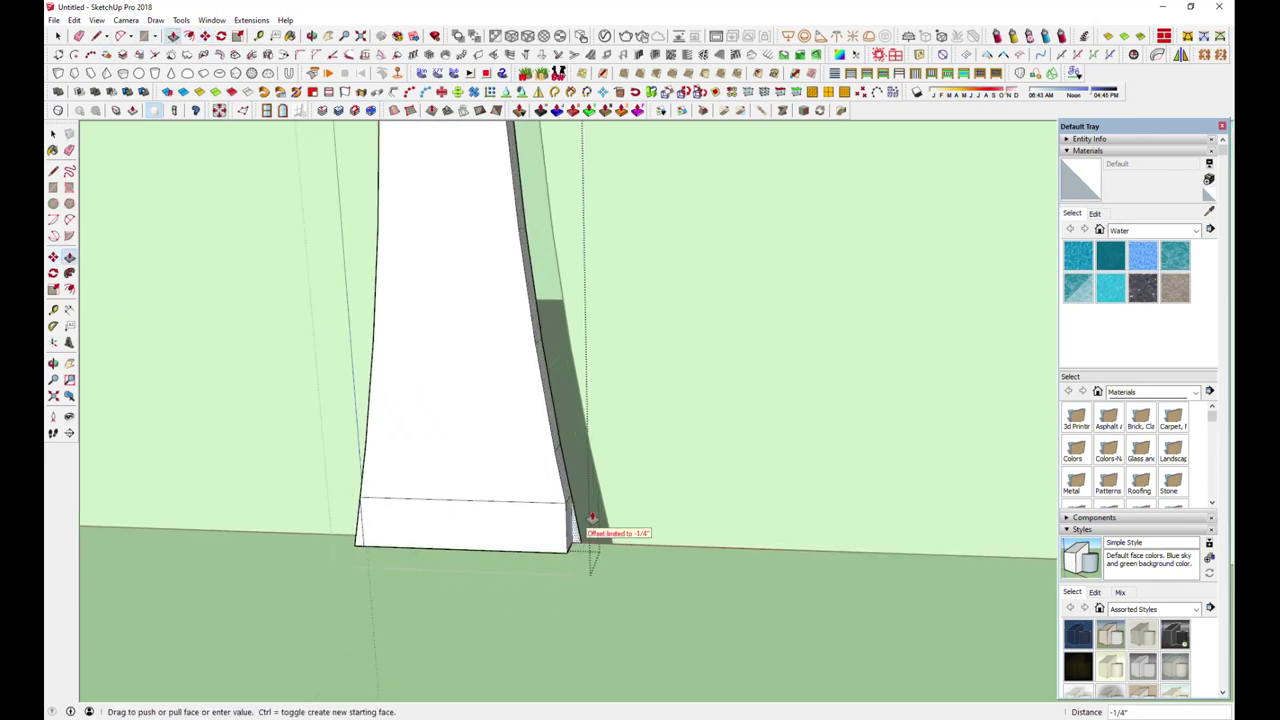
{"action": "middle_click_drag", "start_coordinate": [294, 577], "coordinate": [375, 562]}
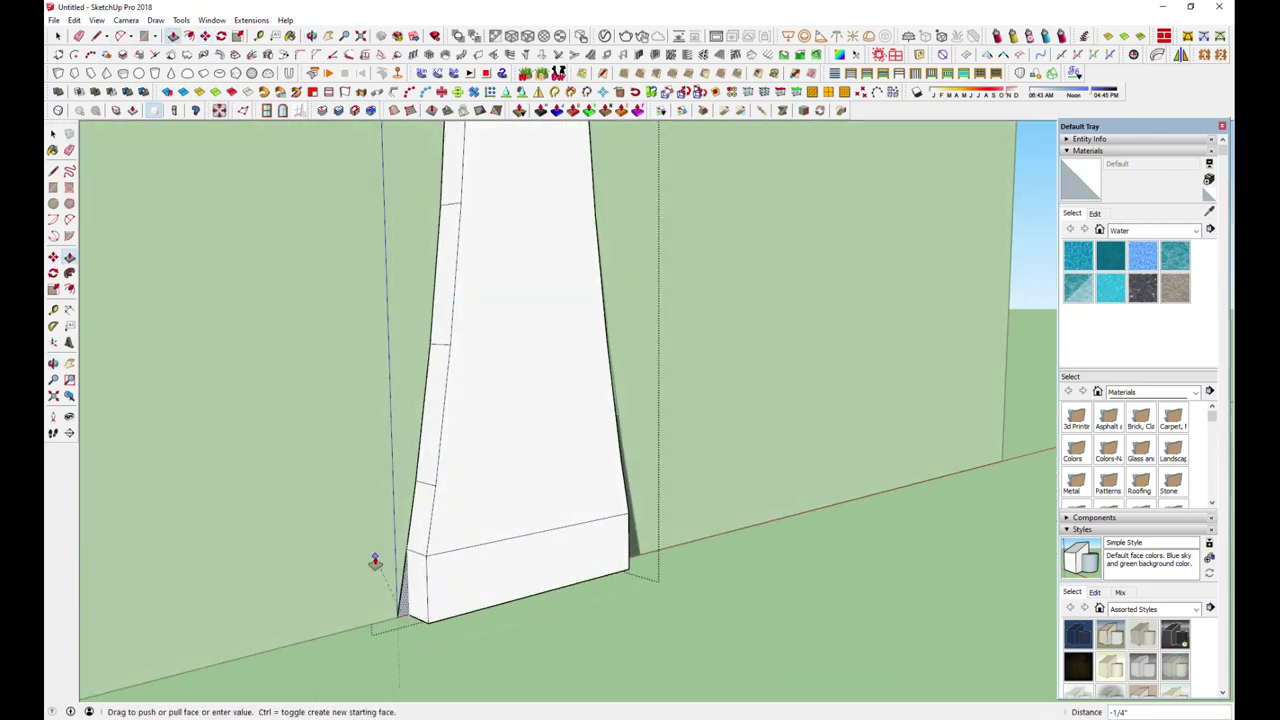
{"action": "left_click", "coordinate": [606, 349]}
{"action": "middle_click_drag", "start_coordinate": [606, 349], "coordinate": [363, 586]}
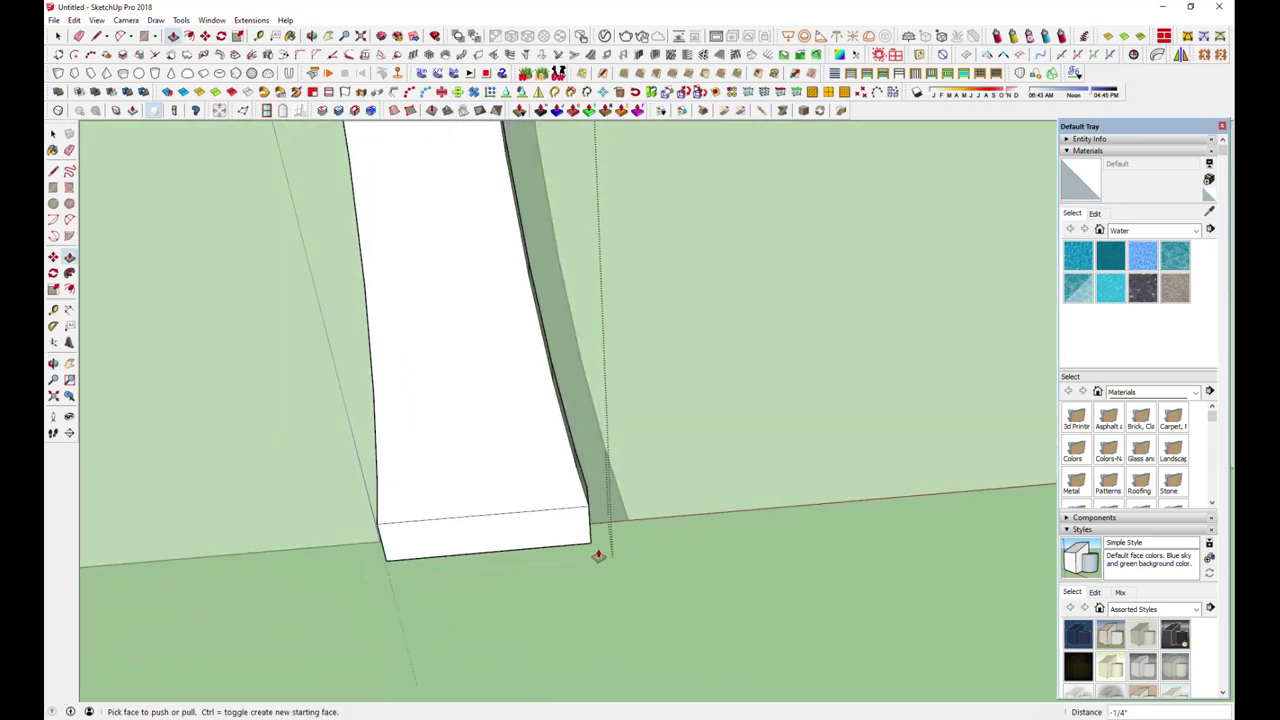
{"action": "scroll", "coordinate": [480, 609], "scroll_direction": "up", "scroll_amount": 3}
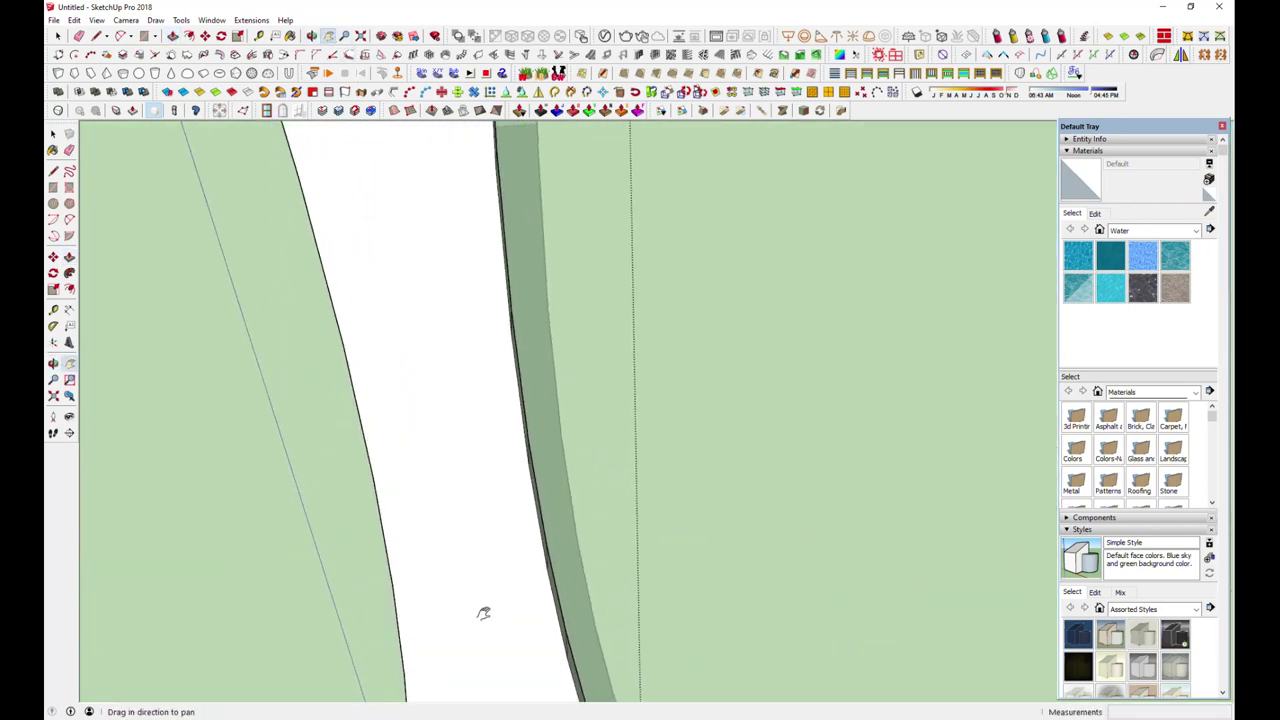
{"action": "scroll", "coordinate": [491, 609], "scroll_direction": "down", "scroll_amount": 5}
{"action": "scroll", "coordinate": [490, 407], "scroll_direction": "up", "scroll_amount": 3}
{"action": "right_click", "coordinate": [466, 350]}
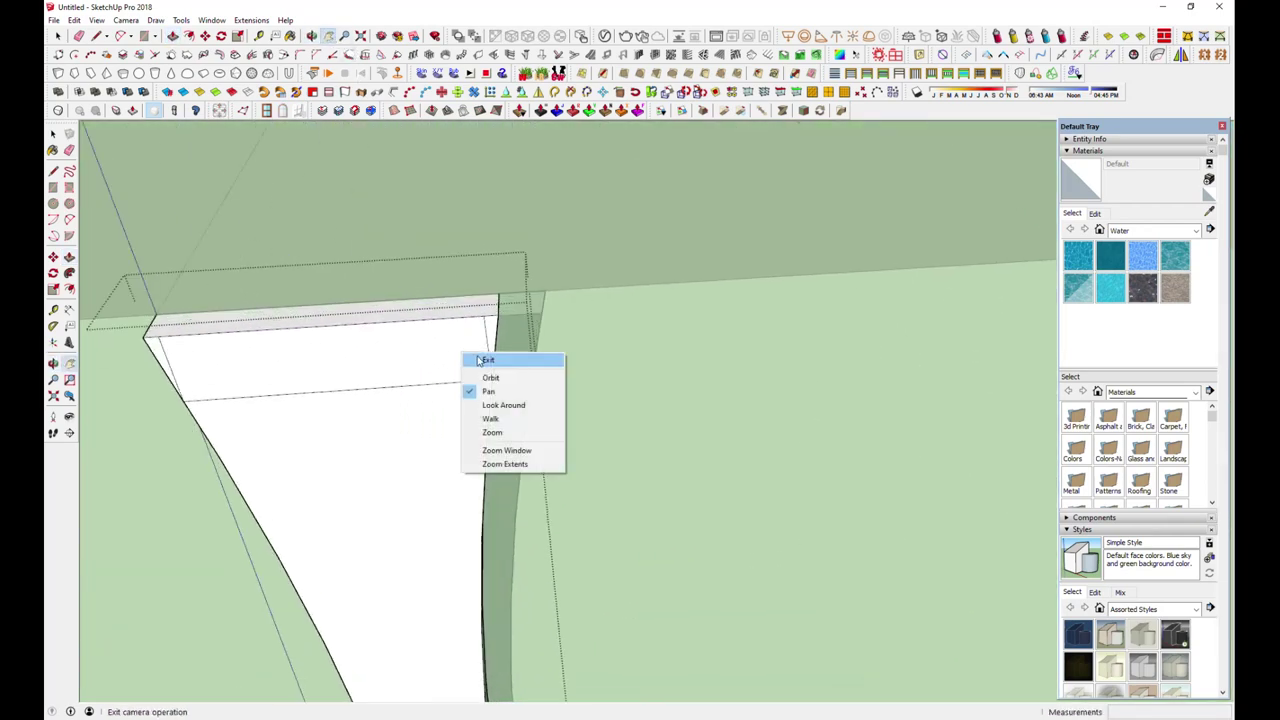
{"action": "left_click", "coordinate": [478, 355]}
- Push the slat's top strip back 1/4 inch below the box top
{"action": "mouse_move", "coordinate": [430, 306]}
{"action": "middle_mouse_down"}
{"action": "mouse_move", "coordinate": [334, 366]}
{"action": "mouse_move", "coordinate": [240, 380]}
{"action": "middle_mouse_up"}
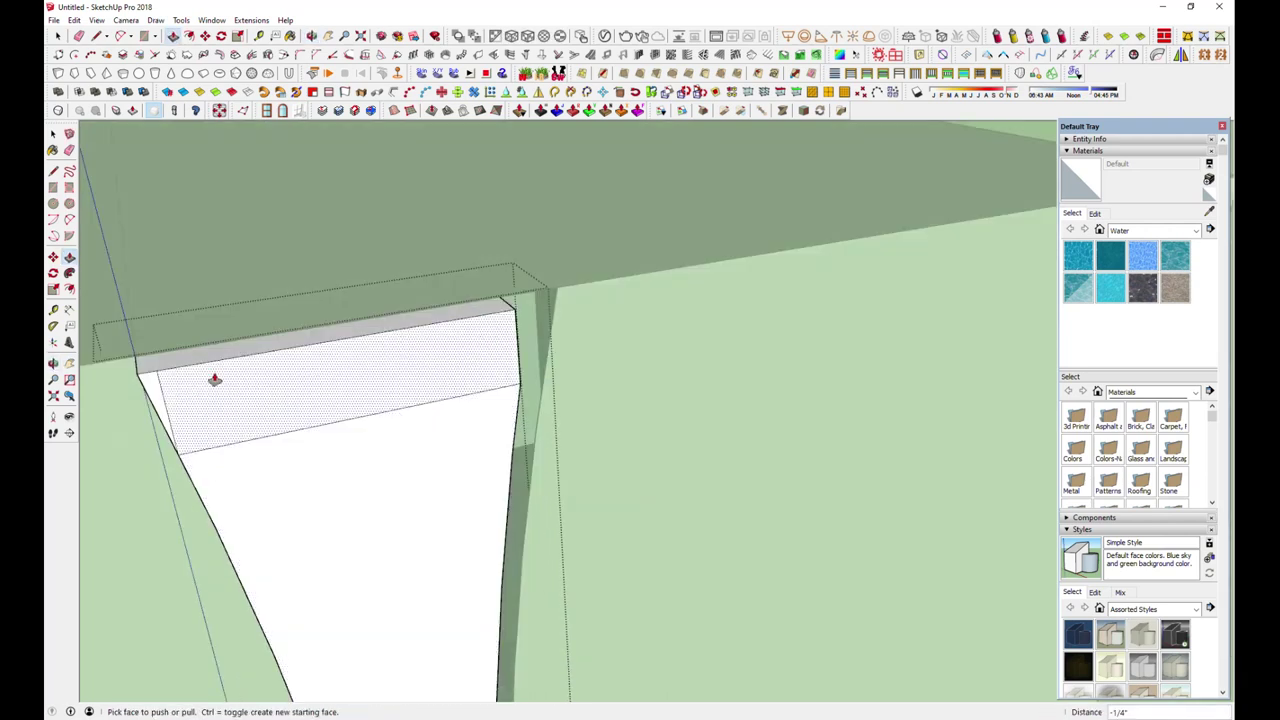
{"action": "left_click", "coordinate": [128, 336]}
{"action": "key", "text": "Escape"}
{"action": "middle_click_drag", "start_coordinate": [128, 336], "coordinate": [358, 305]}
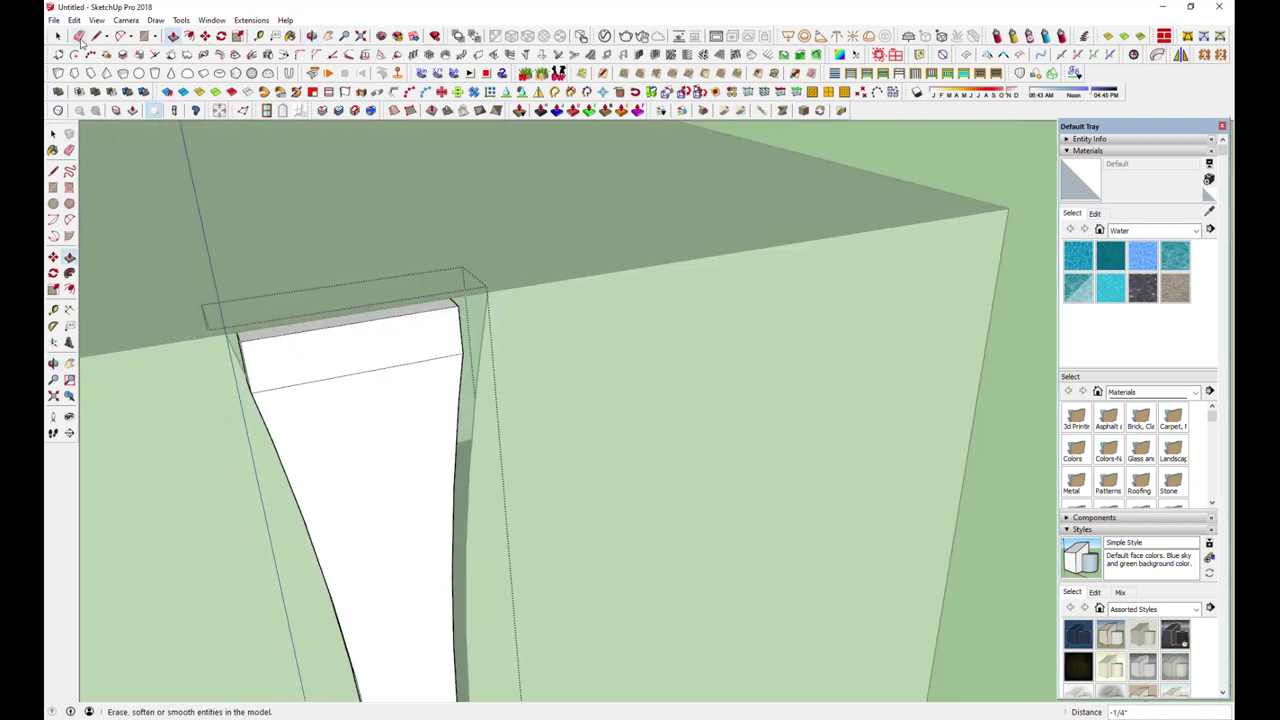
- Erase the stray edge near the slat's base and reselect the slat group
{"action": "left_click", "coordinate": [79, 36]}
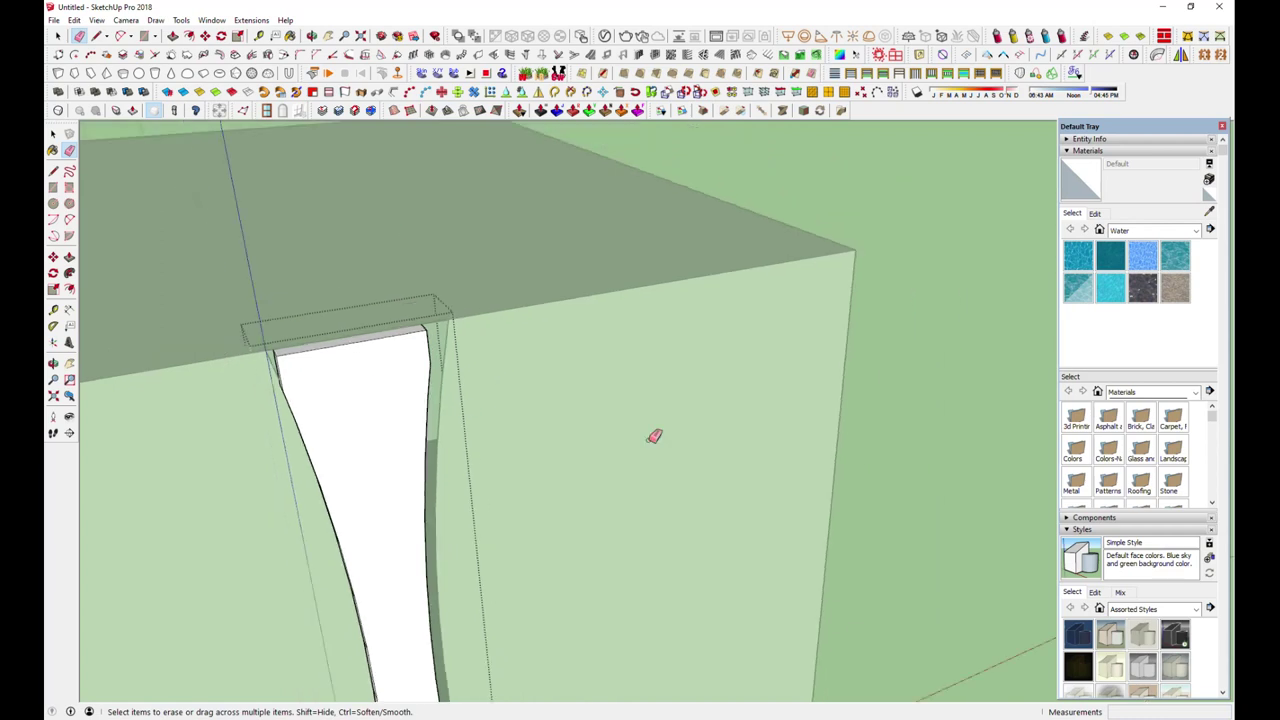
{"action": "middle_click_drag", "start_coordinate": [466, 409], "coordinate": [346, 237]}
{"action": "scroll", "coordinate": [374, 274], "scroll_direction": "down", "scroll_amount": 3}
{"action": "scroll", "coordinate": [381, 498], "scroll_direction": "up", "scroll_amount": 3}
{"action": "mouse_move", "coordinate": [388, 510]}
{"action": "middle_mouse_down"}
{"action": "mouse_move", "coordinate": [429, 466]}
{"action": "mouse_move", "coordinate": [321, 425]}
{"action": "middle_mouse_up"}
{"action": "left_click", "coordinate": [57, 36]}
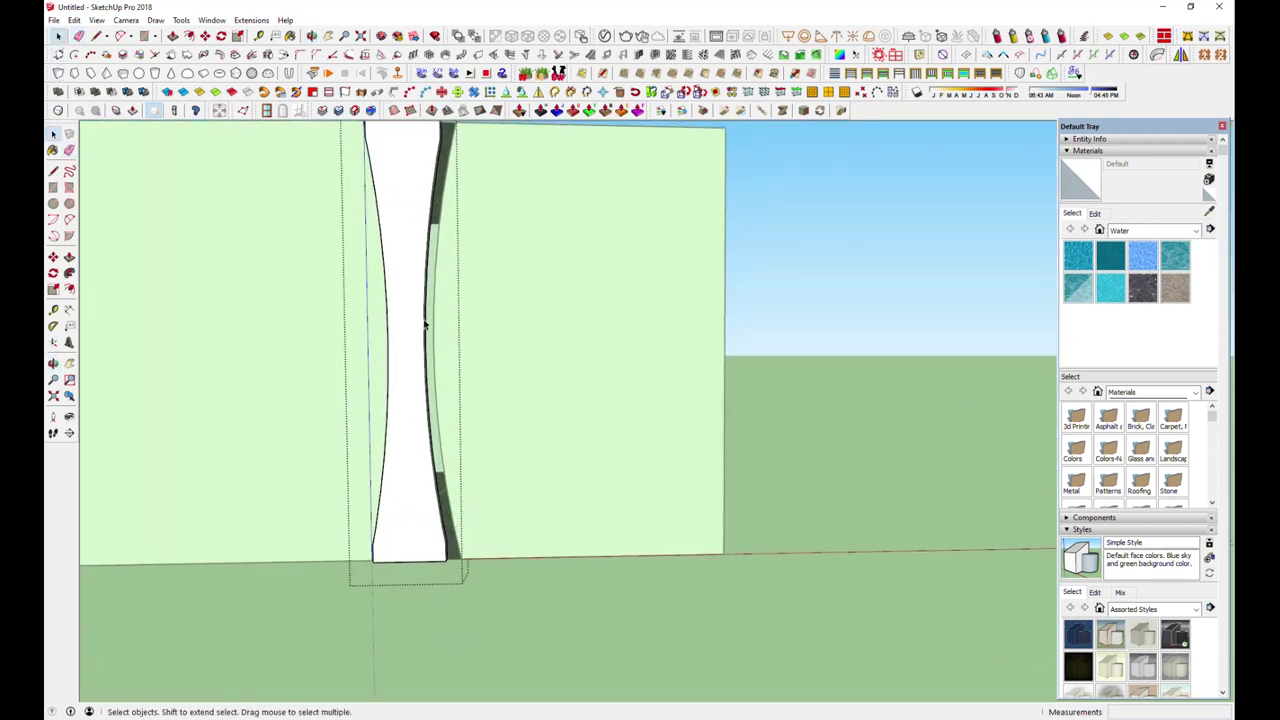
{"action": "right_click", "coordinate": [422, 320]}
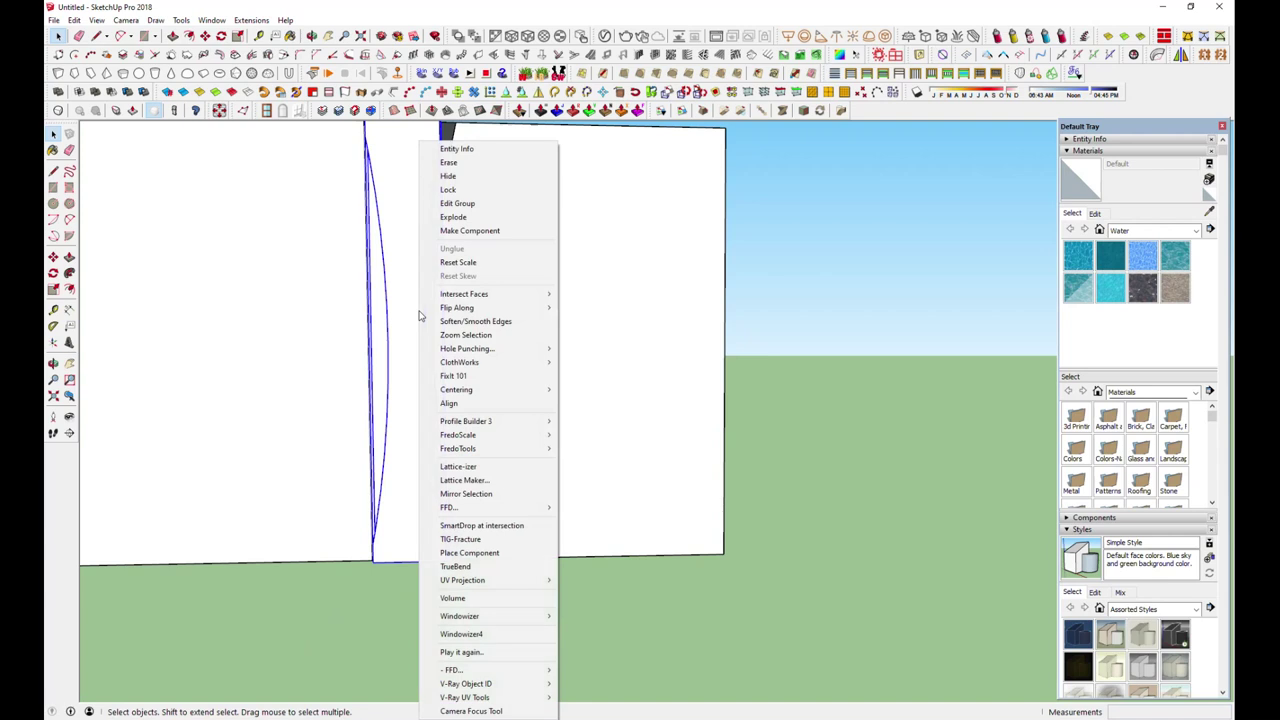
- Make the slat a component and array copies evenly across the front with /3
{"action": "left_click", "coordinate": [470, 231]}
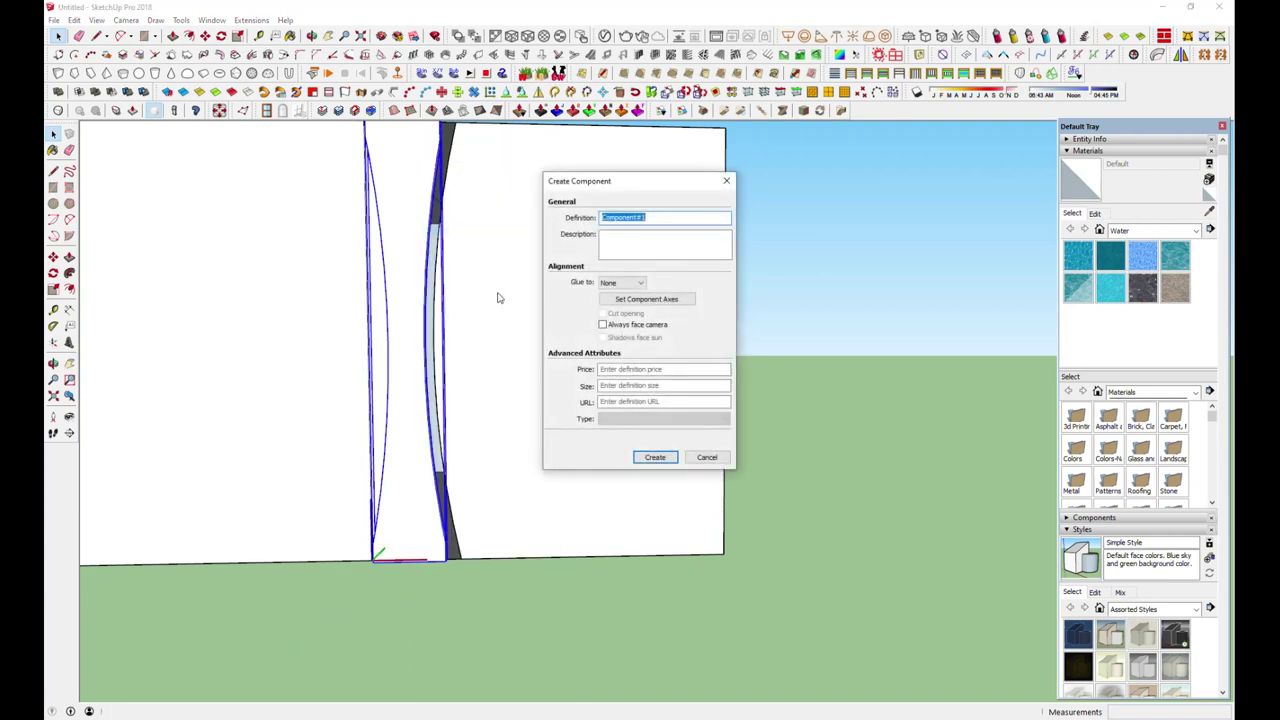
{"action": "left_click", "coordinate": [655, 457]}
{"action": "middle_click_drag", "start_coordinate": [434, 450], "coordinate": [423, 604]}
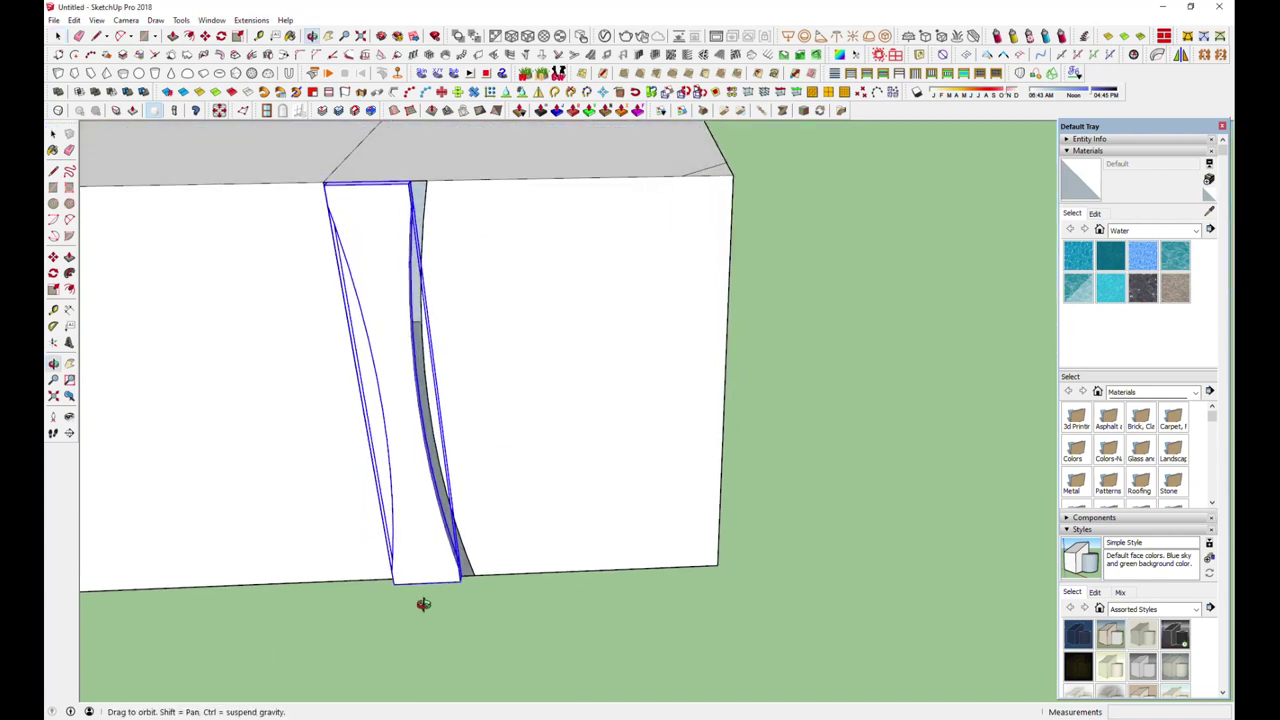
{"action": "left_click", "coordinate": [205, 37]}
{"action": "middle_click_drag", "start_coordinate": [434, 334], "coordinate": [430, 420]}
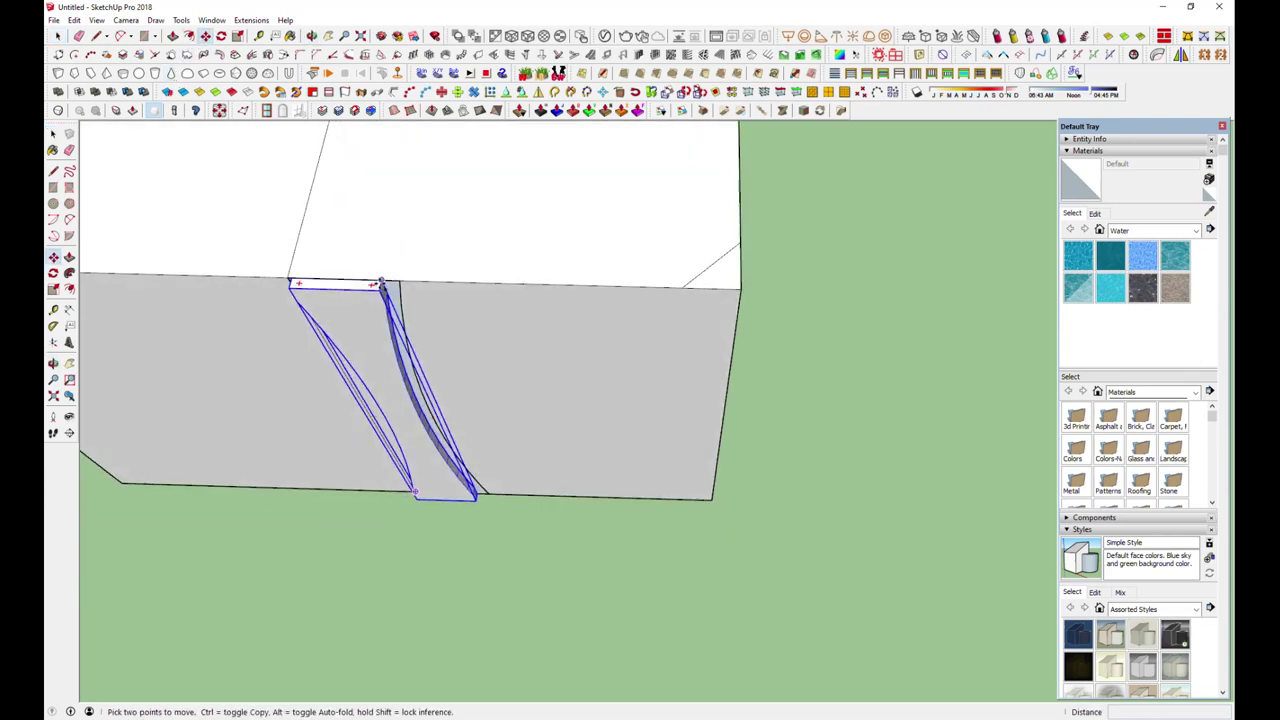
{"action": "key", "text": "ctrl"}
{"action": "left_click", "coordinate": [383, 284]}
{"action": "type", "text": "3"}
{"action": "key", "text": "Return"}
- Select the rightmost slat copy in the row
{"action": "middle_click_drag", "start_coordinate": [620, 480], "coordinate": [389, 443]}
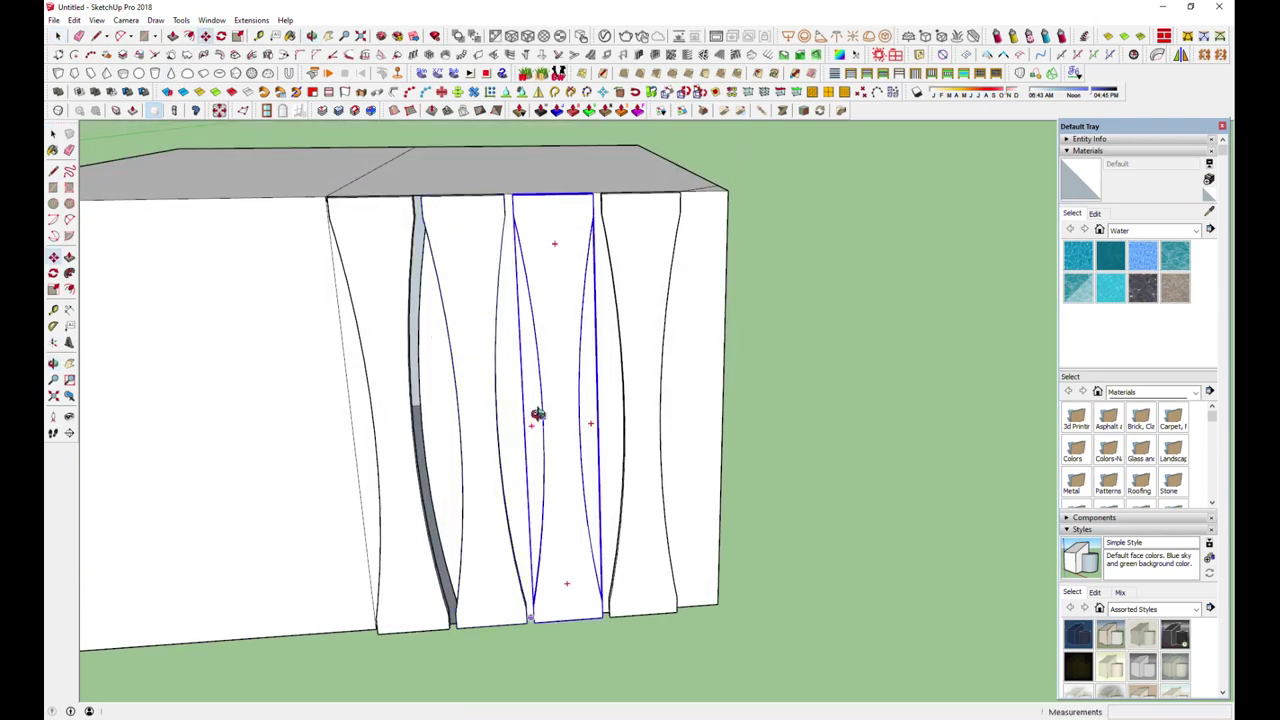
{"action": "left_click", "coordinate": [79, 36]}
{"action": "key", "text": "space"}
{"action": "left_click", "coordinate": [610, 450]}
- Rotate the end slat 45° and position it on the box corner
{"action": "key", "text": "q"}
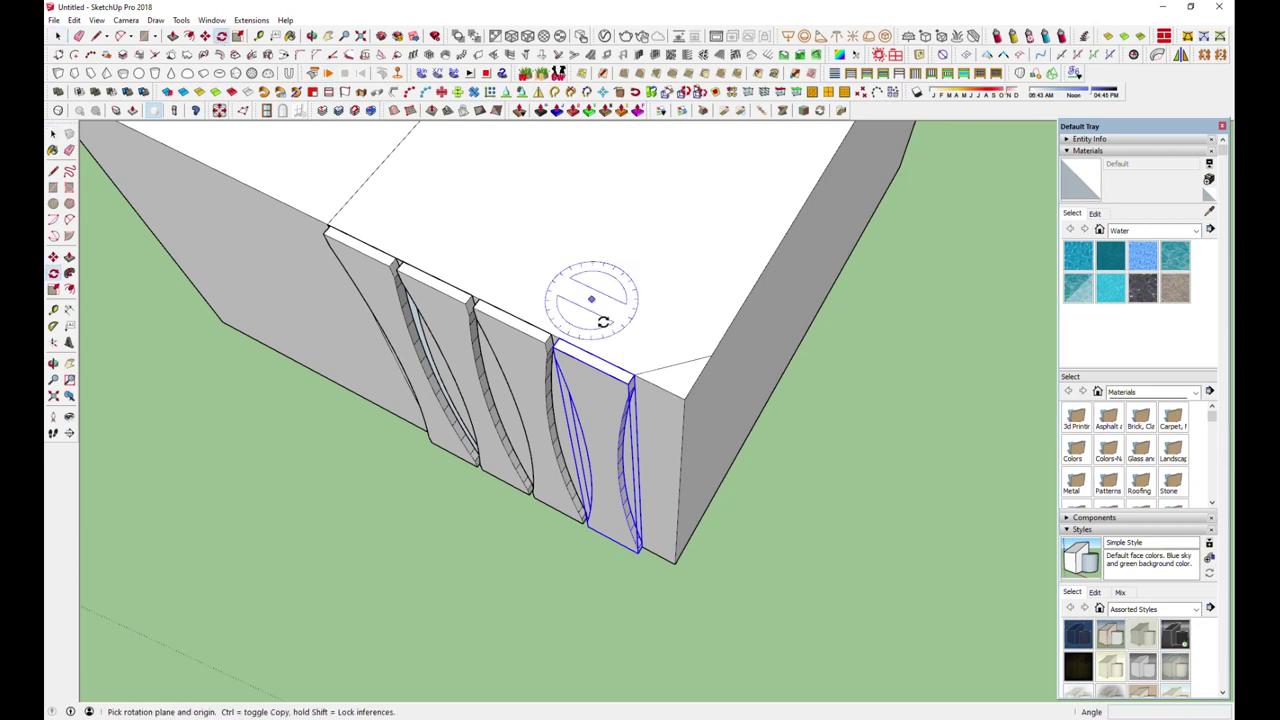
{"action": "left_click", "coordinate": [558, 341]}
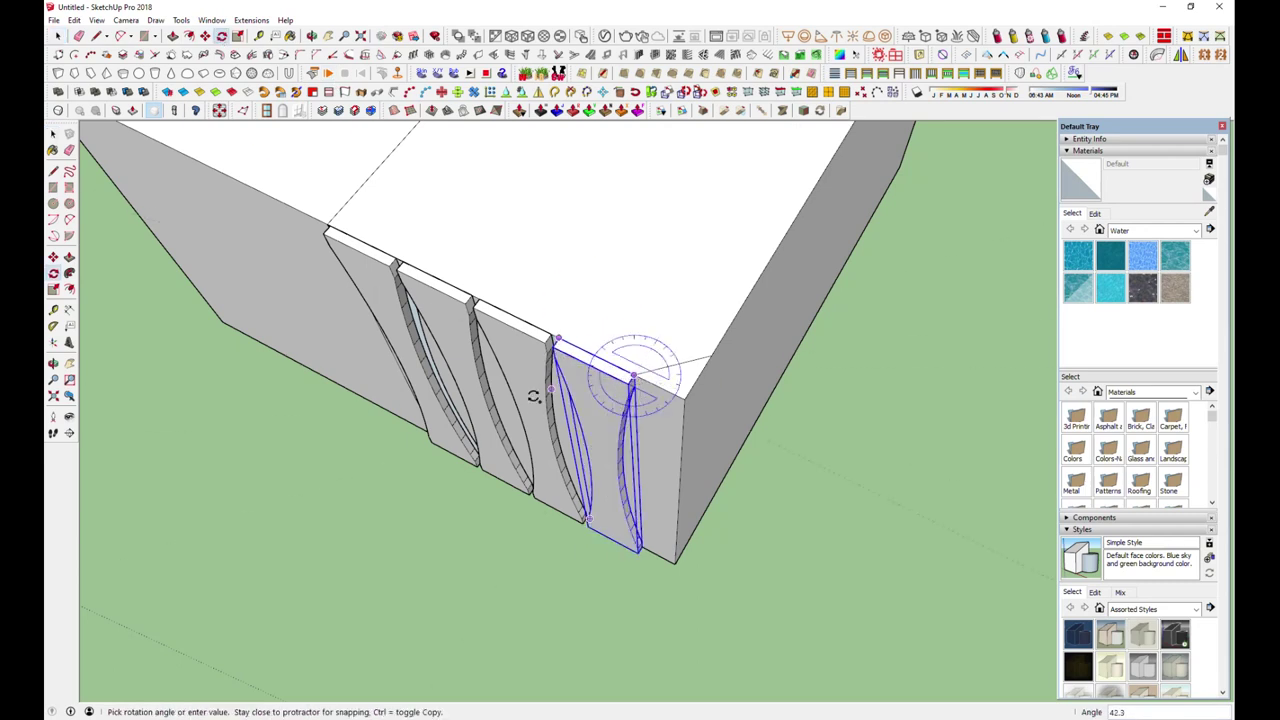
{"action": "left_click", "coordinate": [240, 300]}
{"action": "key", "text": "m"}
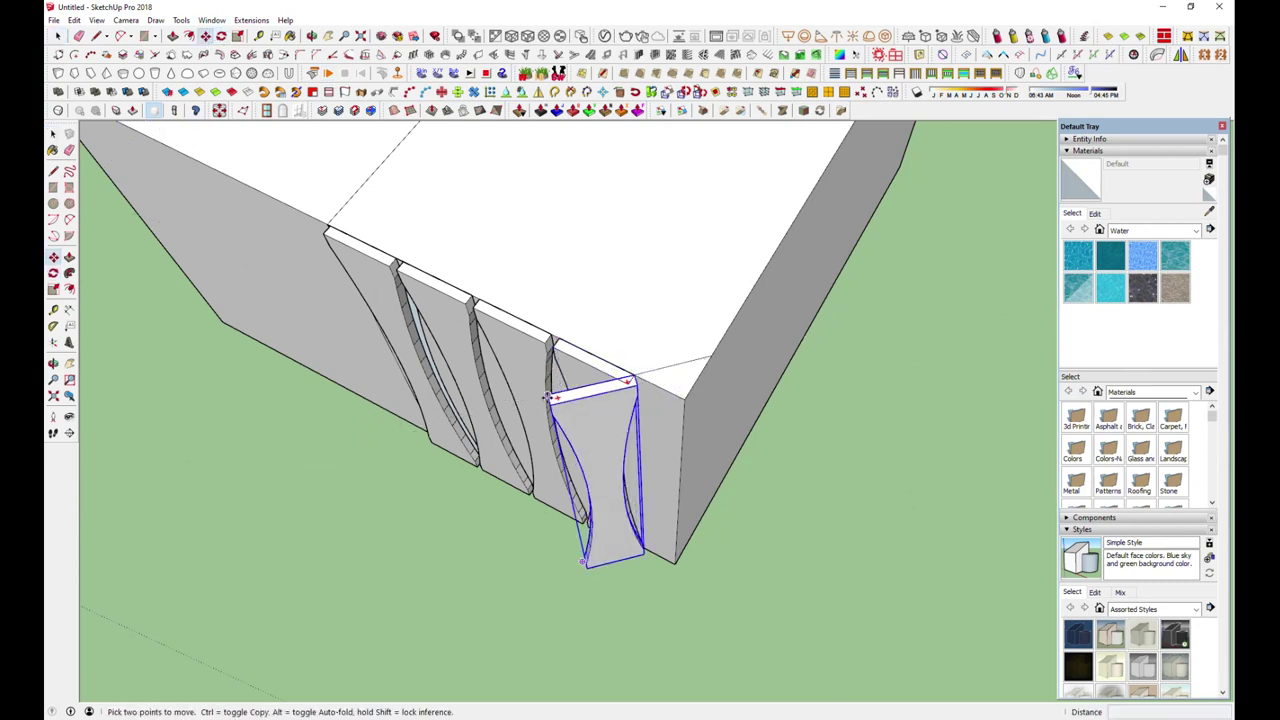
{"action": "middle_click_drag", "start_coordinate": [150, 150], "coordinate": [203, 74]}
{"action": "key", "text": "q"}
{"action": "left_click", "coordinate": [726, 456]}
{"action": "mouse_move", "coordinate": [728, 440]}
{"action": "middle_mouse_down"}
{"action": "mouse_move", "coordinate": [567, 258]}
{"action": "mouse_move", "coordinate": [543, 457]}
{"action": "middle_mouse_up"}
{"action": "key", "text": "s"}
{"action": "mouse_move", "coordinate": [614, 600]}
{"action": "middle_mouse_down"}
{"action": "mouse_move", "coordinate": [604, 505]}
{"action": "mouse_move", "coordinate": [643, 506]}
{"action": "middle_mouse_up"}
{"action": "scroll", "coordinate": [623, 563], "scroll_direction": "down", "scroll_amount": 3}
- Split the box top with a line and push away the back part to leave a cube
{"action": "key", "text": "l"}
{"action": "left_click", "coordinate": [596, 297]}
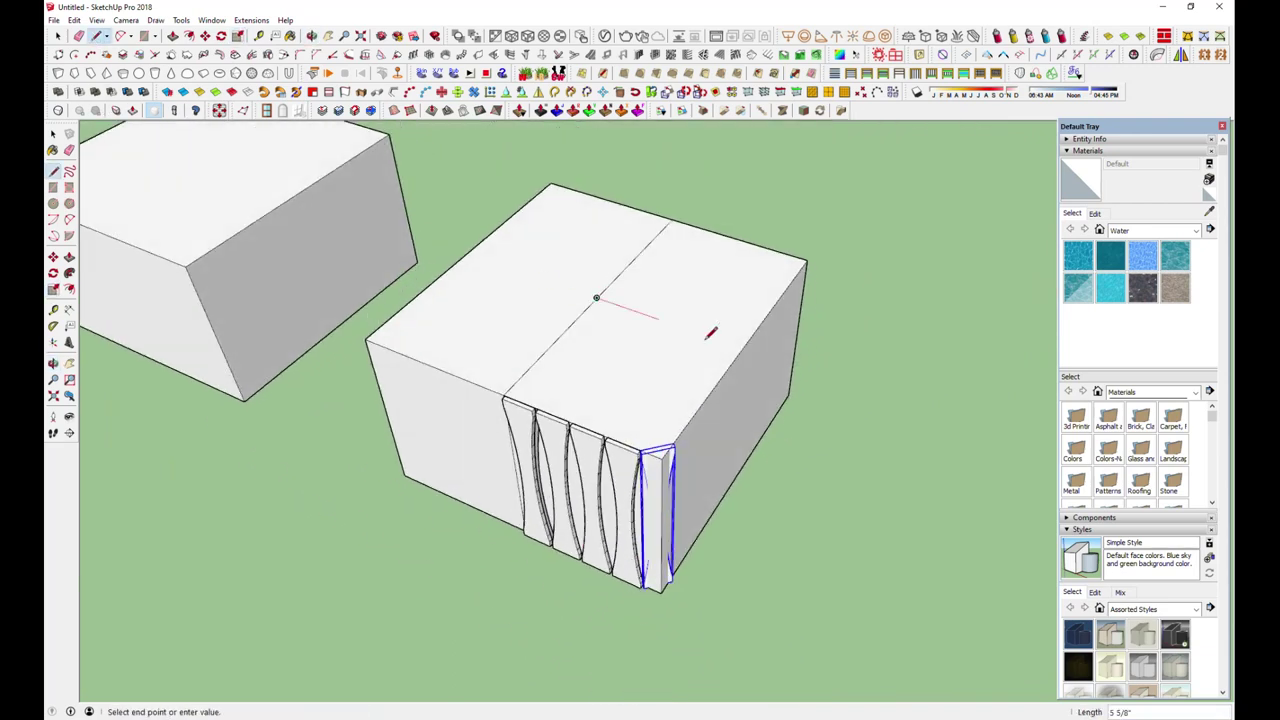
{"action": "left_click", "coordinate": [746, 342]}
{"action": "key", "text": "p"}
{"action": "left_click_drag", "start_coordinate": [686, 271], "coordinate": [400, 571]}
{"action": "mouse_move", "coordinate": [400, 571]}
{"action": "middle_mouse_down"}
{"action": "mouse_move", "coordinate": [664, 645]}
{"action": "mouse_move", "coordinate": [754, 423]}
{"action": "mouse_move", "coordinate": [766, 514]}
{"action": "mouse_move", "coordinate": [508, 324]}
{"action": "middle_mouse_up"}
- Hide the slats' curved inner edges and compare against the lamp reference photo
{"action": "key", "text": "space"}
{"action": "left_click_drag", "start_coordinate": [508, 324], "coordinate": [714, 337]}
{"action": "right_click", "coordinate": [748, 337]}
{"action": "right_click", "coordinate": [651, 337]}
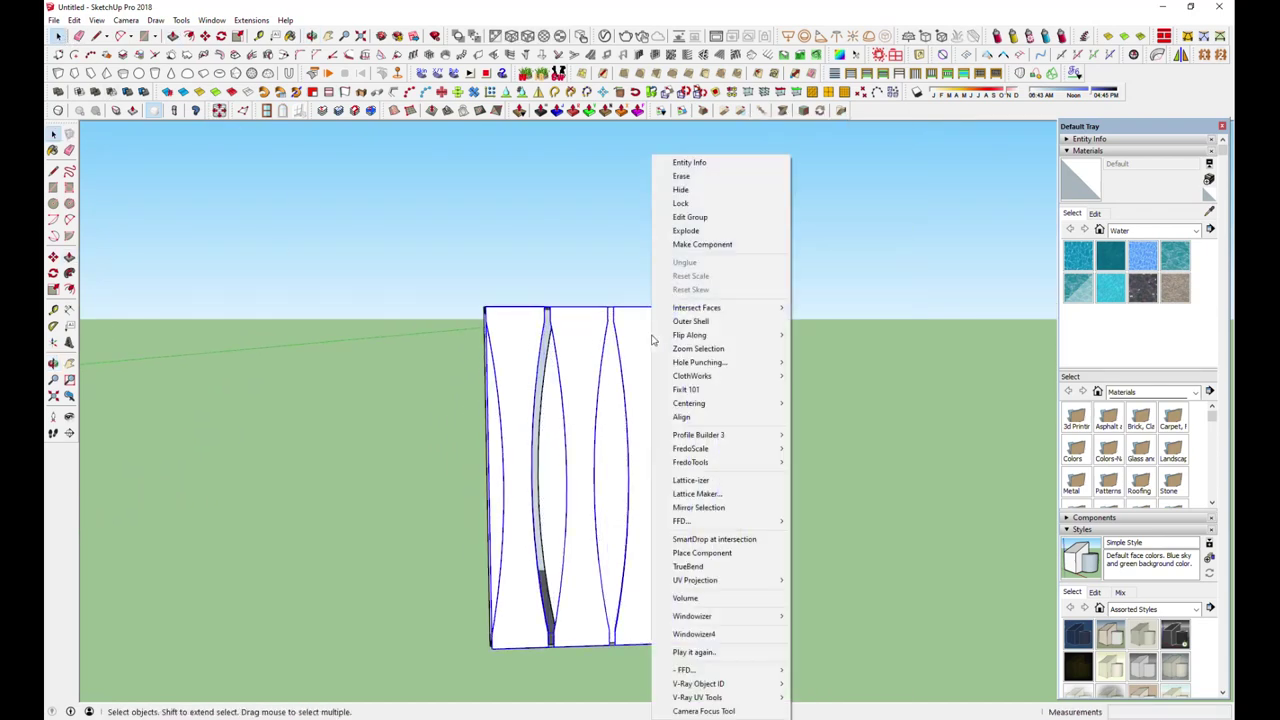
{"action": "left_click", "coordinate": [680, 189]}
{"action": "middle_click_drag", "start_coordinate": [567, 409], "coordinate": [560, 440]}
{"action": "middle_click_drag", "start_coordinate": [531, 354], "coordinate": [503, 383]}
{"action": "key", "text": "e"}
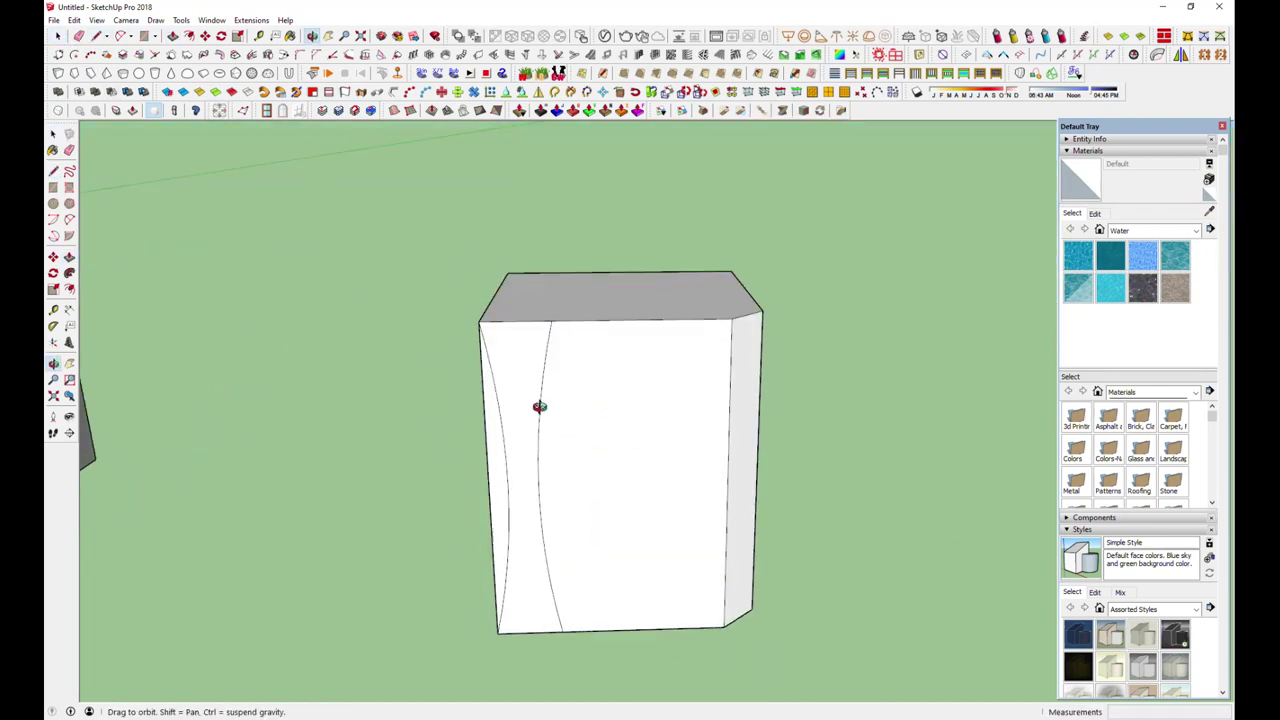
{"action": "left_click", "coordinate": [543, 698]}
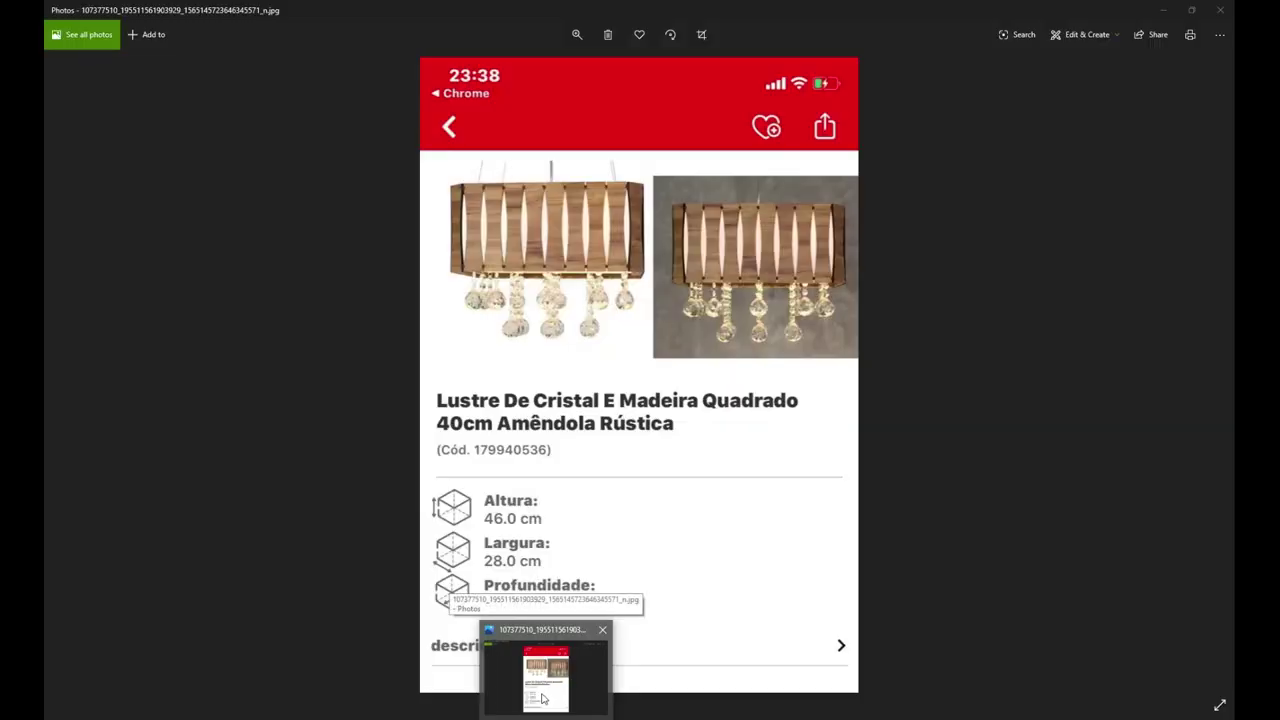
{"action": "left_click", "coordinate": [543, 698]}
- Draw a line just below the box's top edge to mark out the rim band
{"action": "key", "text": "p"}
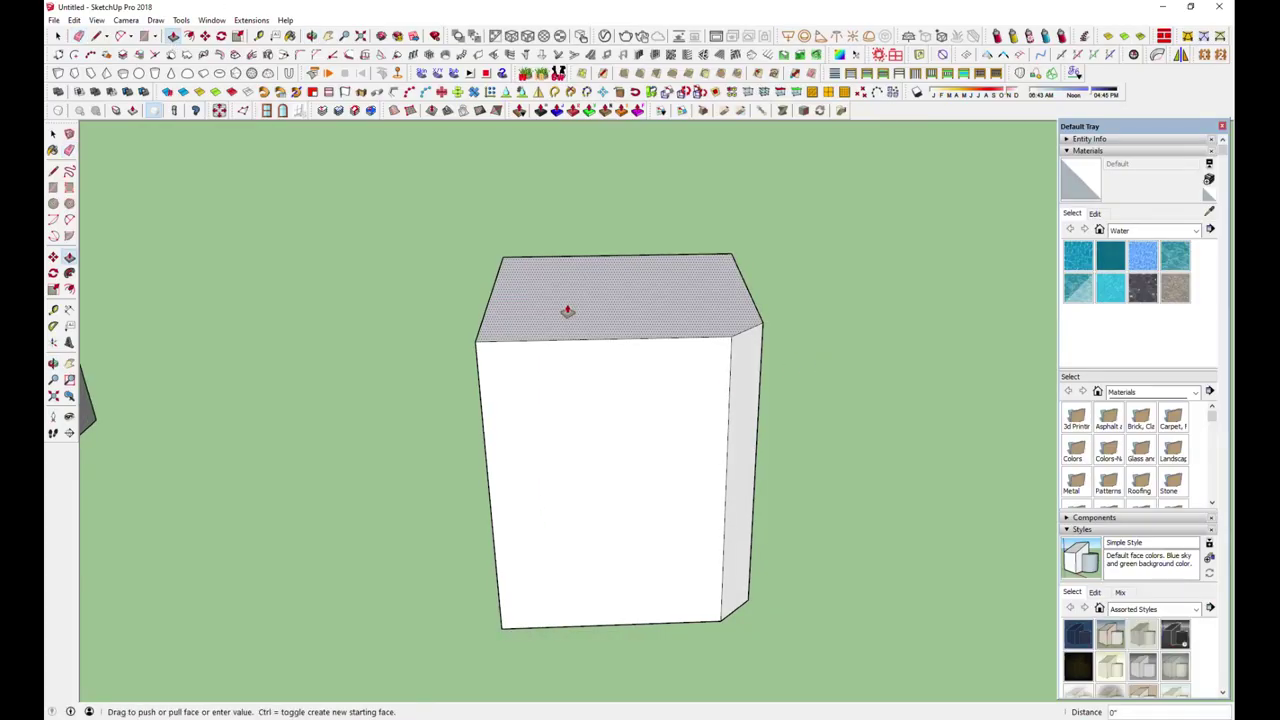
{"action": "mouse_move", "coordinate": [568, 318]}
{"action": "middle_mouse_down"}
{"action": "mouse_move", "coordinate": [591, 543]}
{"action": "mouse_move", "coordinate": [566, 586]}
{"action": "middle_mouse_up"}
{"action": "key", "text": "space"}
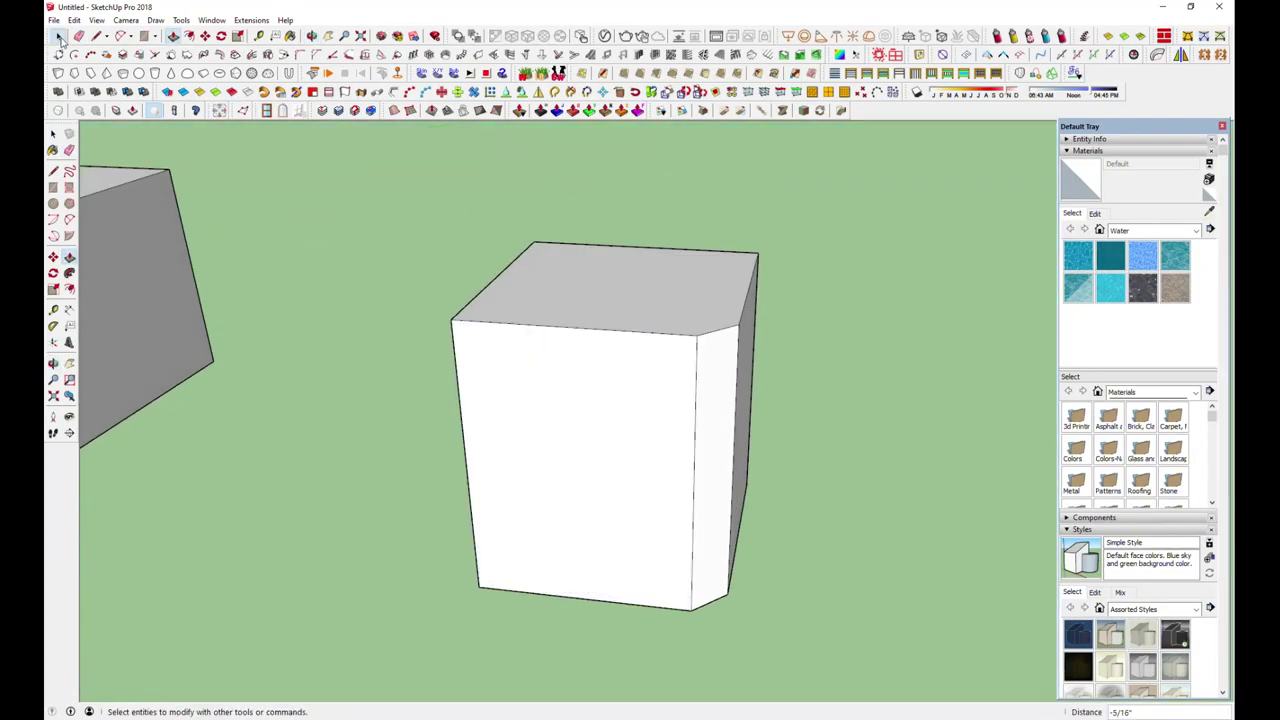
{"action": "scroll", "coordinate": [437, 302], "scroll_direction": "up", "scroll_amount": 2}
{"action": "left_click", "coordinate": [460, 326]}
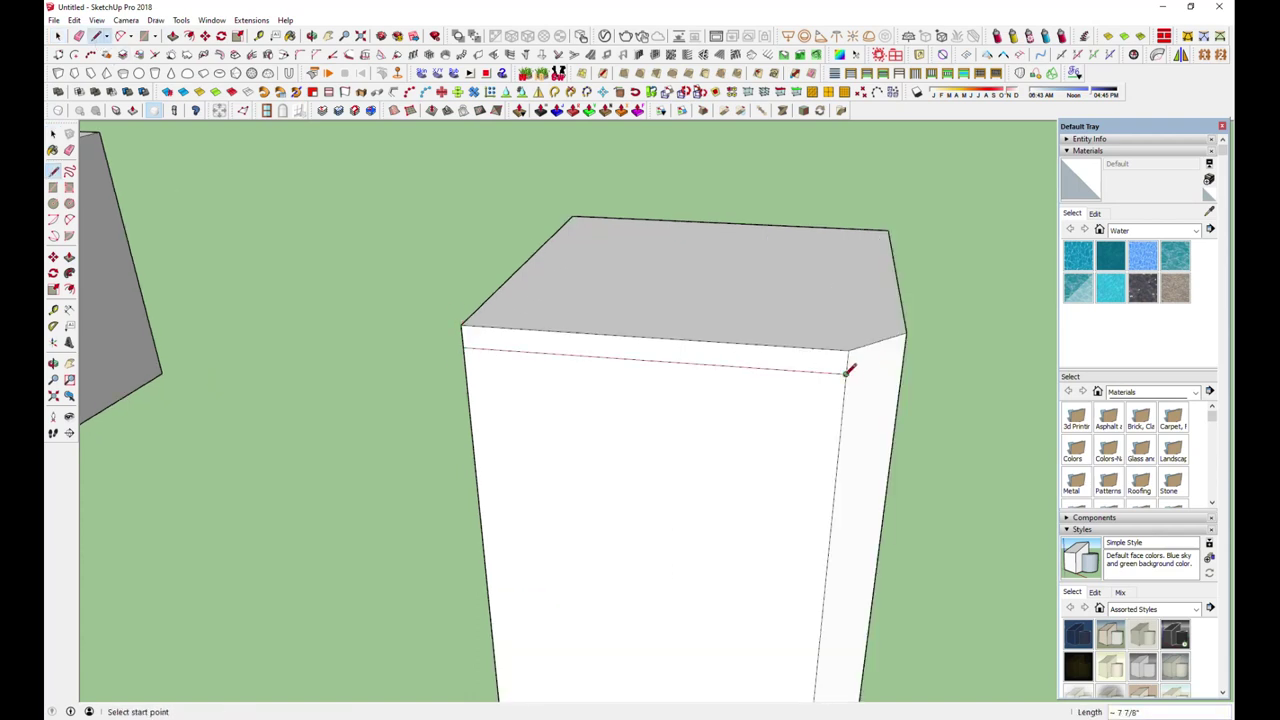
{"action": "scroll", "coordinate": [486, 414], "scroll_direction": "down", "scroll_amount": 3}
- Select the top strip and Move-copy it with Ctrl to form the band
{"action": "middle_click_drag", "start_coordinate": [486, 414], "coordinate": [745, 318]}
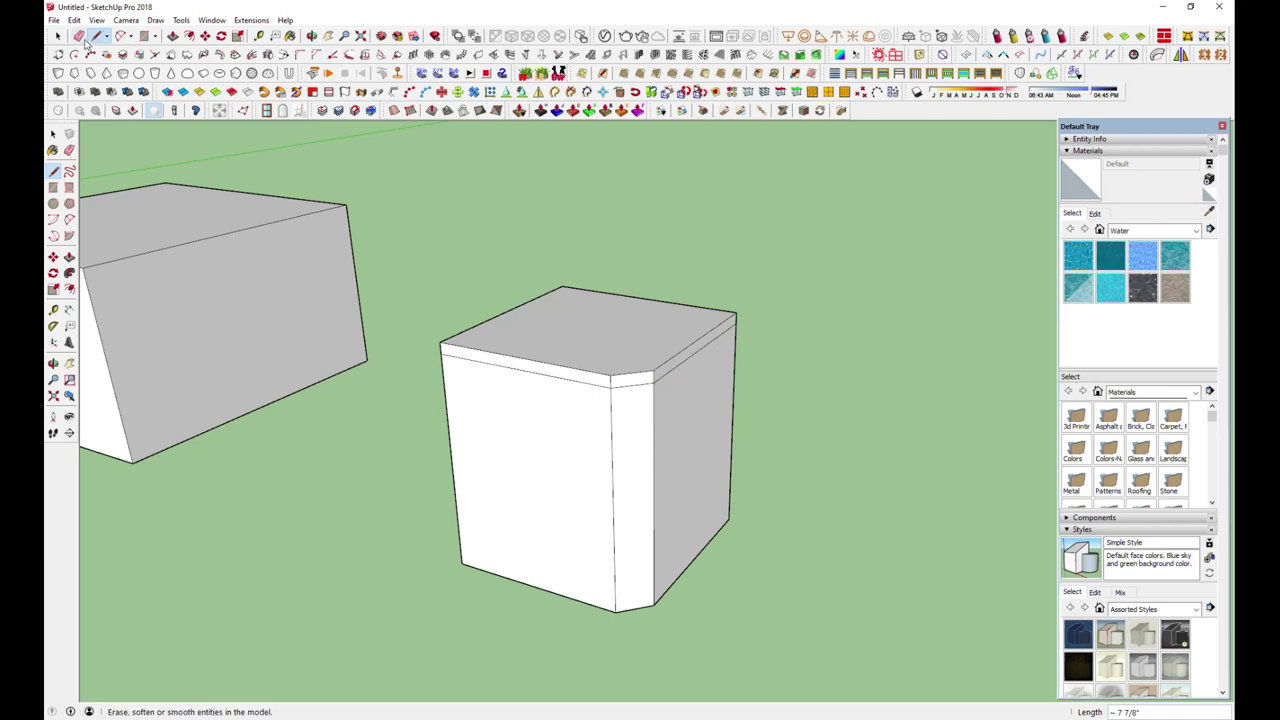
{"action": "key", "text": "space"}
{"action": "scroll", "coordinate": [657, 393], "scroll_direction": "up", "scroll_amount": 2}
{"action": "left_click", "coordinate": [590, 398]}
{"action": "key", "text": "m"}
{"action": "left_click", "coordinate": [612, 386]}
{"action": "key", "text": "ctrl"}
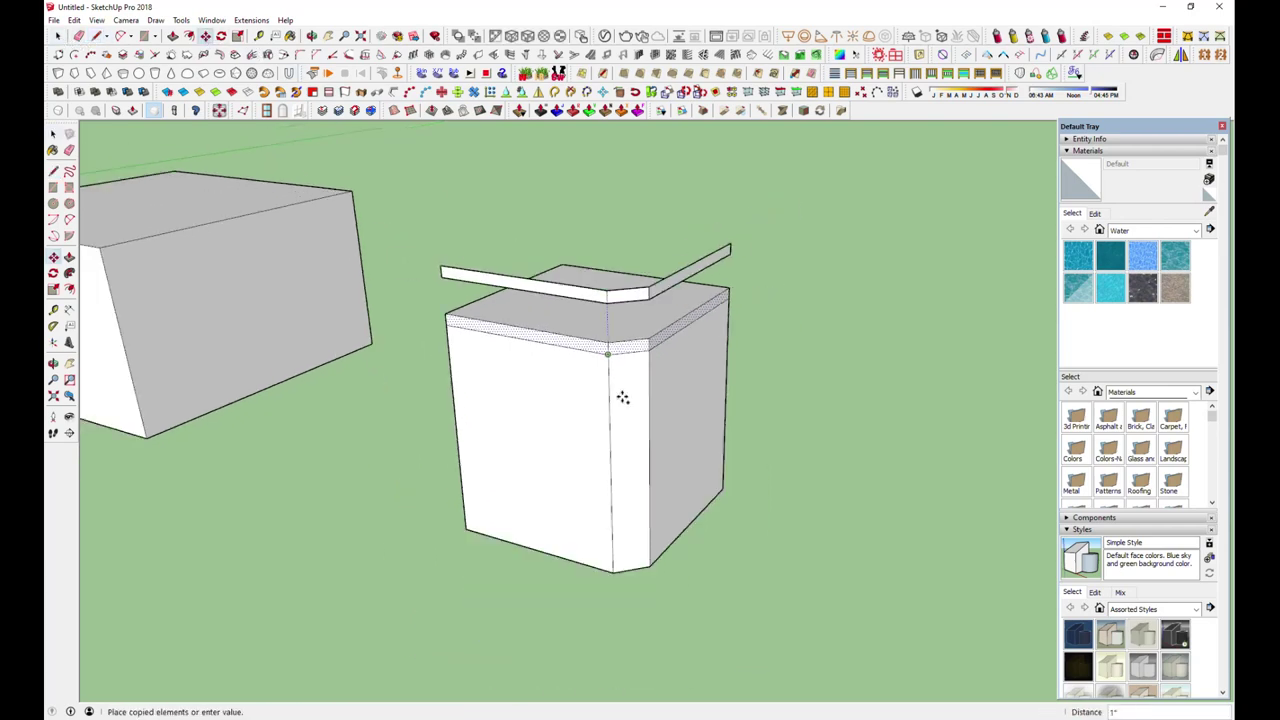
{"action": "left_click", "coordinate": [606, 563]}
- Push/Pull the top band face and the chamfer face out 1/8 inch
{"action": "left_click", "coordinate": [173, 37]}
{"action": "scroll", "coordinate": [700, 255], "scroll_direction": "up", "scroll_amount": 3}
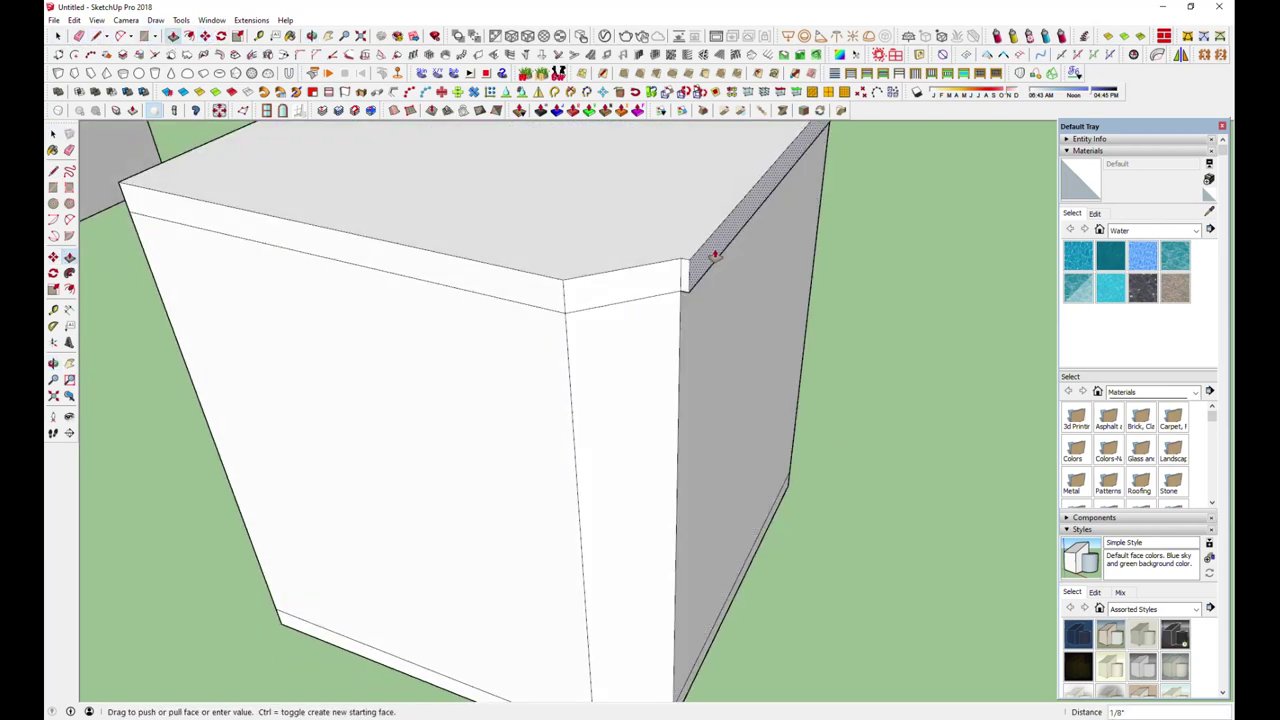
{"action": "left_click", "coordinate": [650, 278]}
{"action": "left_click", "coordinate": [591, 286]}
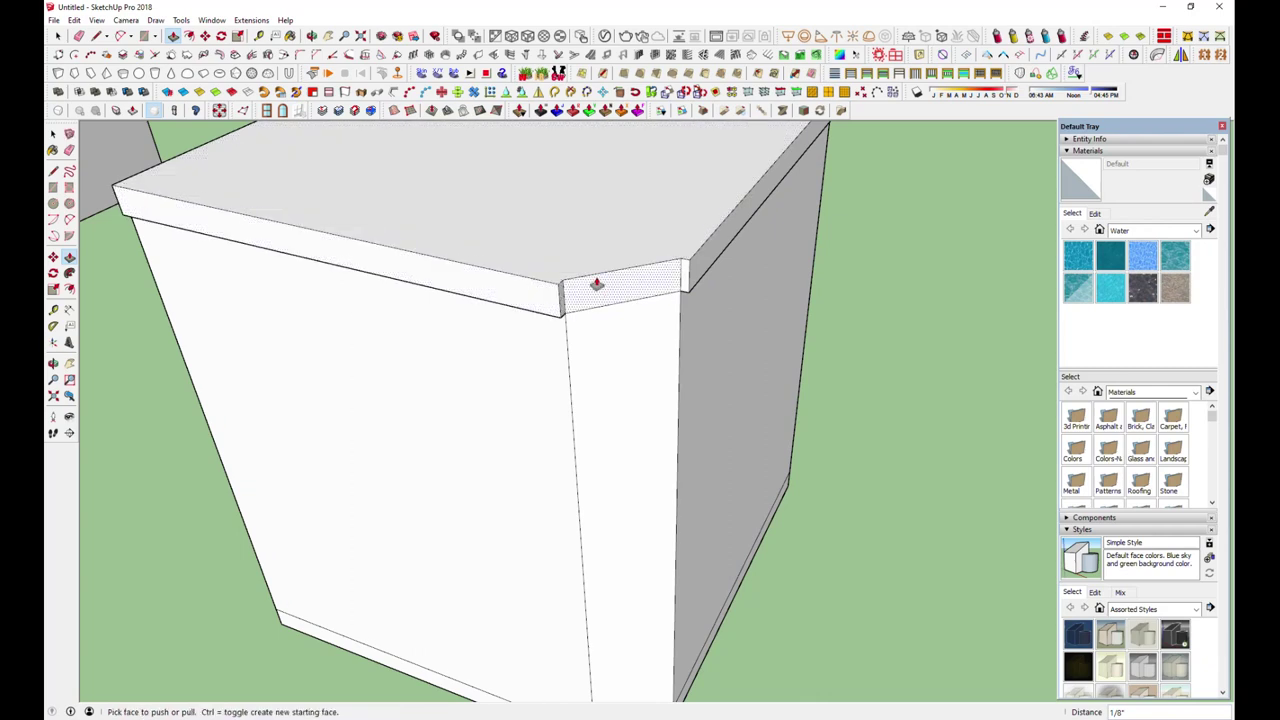
{"action": "left_click", "coordinate": [560, 317]}
- Draw a line closing the gap at the band's chamfered corner
{"action": "key", "text": "l"}
{"action": "scroll", "coordinate": [571, 286], "scroll_direction": "down", "scroll_amount": 3}
{"action": "middle_click_drag", "start_coordinate": [571, 286], "coordinate": [540, 300]}
{"action": "scroll", "coordinate": [540, 300], "scroll_direction": "up", "scroll_amount": 3}
{"action": "left_click", "coordinate": [493, 324]}
{"action": "scroll", "coordinate": [574, 308], "scroll_direction": "up", "scroll_amount": 2}
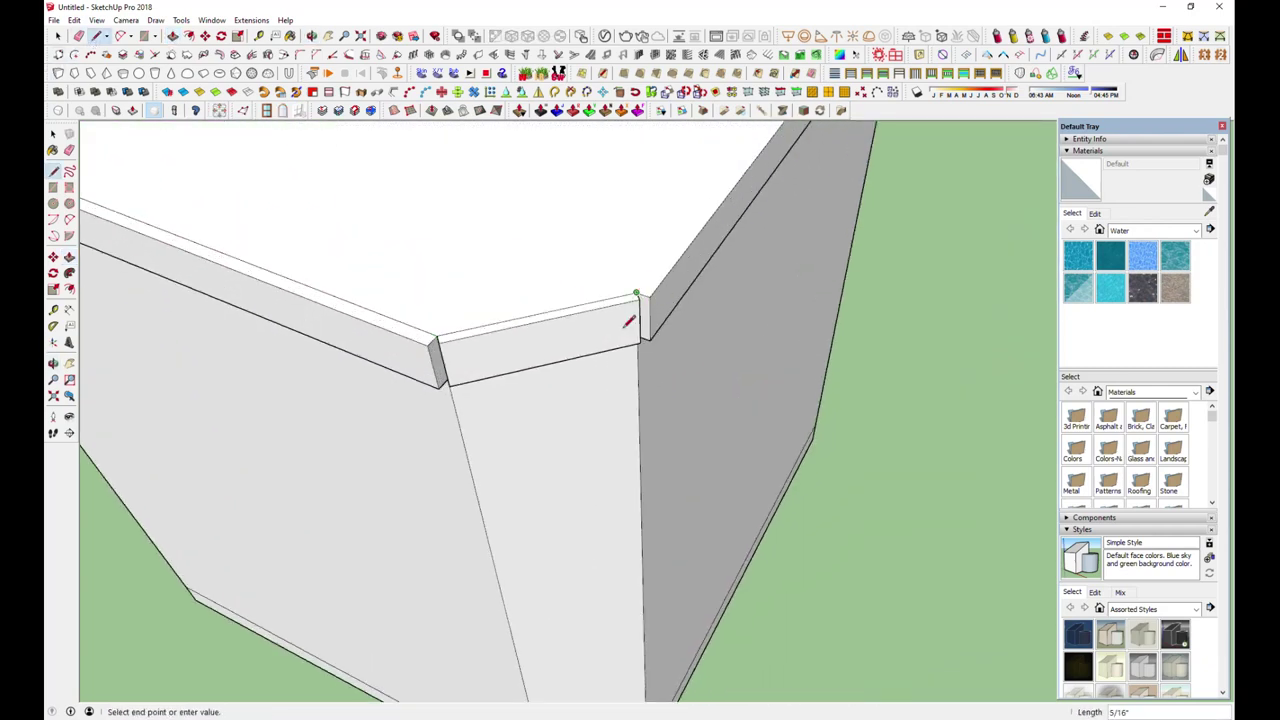
{"action": "left_click", "coordinate": [637, 292]}
{"action": "scroll", "coordinate": [637, 292], "scroll_direction": "down", "scroll_amount": 3}
{"action": "scroll", "coordinate": [523, 440], "scroll_direction": "up", "scroll_amount": 4}
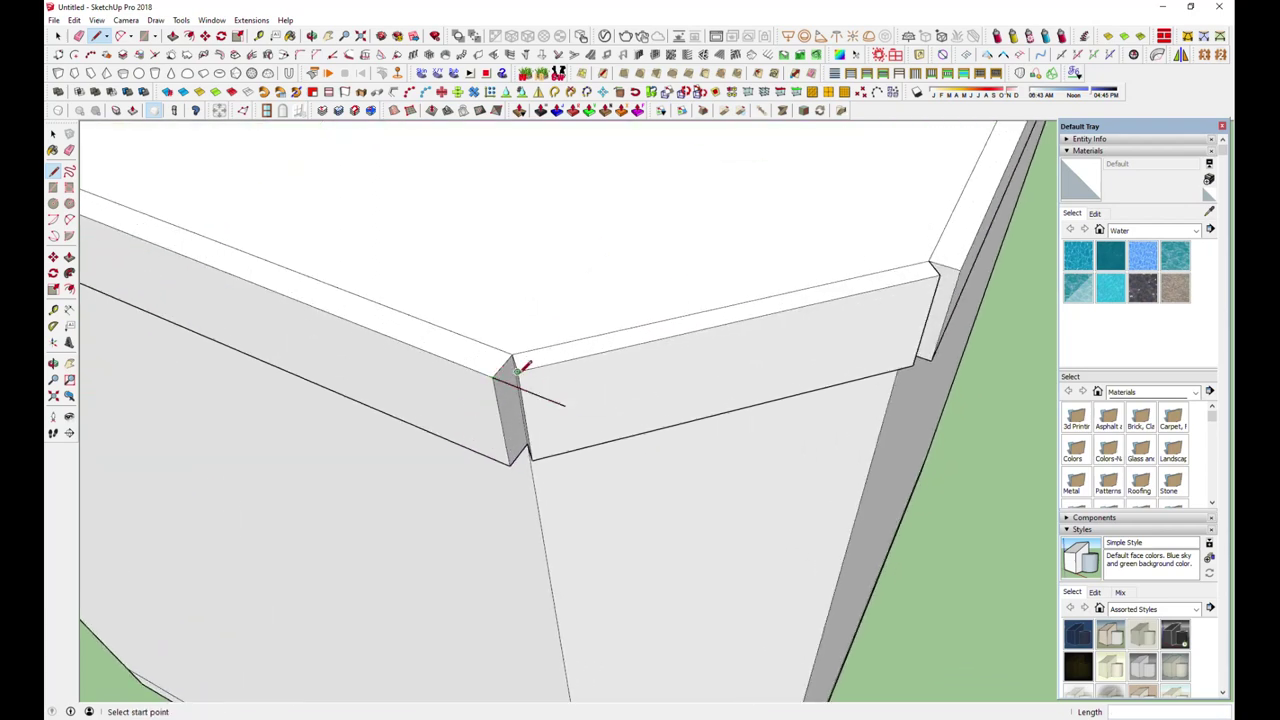
- Draw the band's corner line and the edge at the right chamfer corner
{"action": "key", "text": "l"}
{"action": "scroll", "coordinate": [520, 385], "scroll_direction": "up", "scroll_amount": 1}
{"action": "left_click", "coordinate": [450, 399]}
{"action": "left_click", "coordinate": [450, 399]}
{"action": "middle_click_drag", "start_coordinate": [450, 399], "coordinate": [739, 357]}
{"action": "left_click", "coordinate": [727, 382]}
- Erase the stray corner seam lines and check the finished rim band from several angles
{"action": "key", "text": "p"}
{"action": "key", "text": "e"}
{"action": "scroll", "coordinate": [720, 400], "scroll_direction": "up", "scroll_amount": 1}
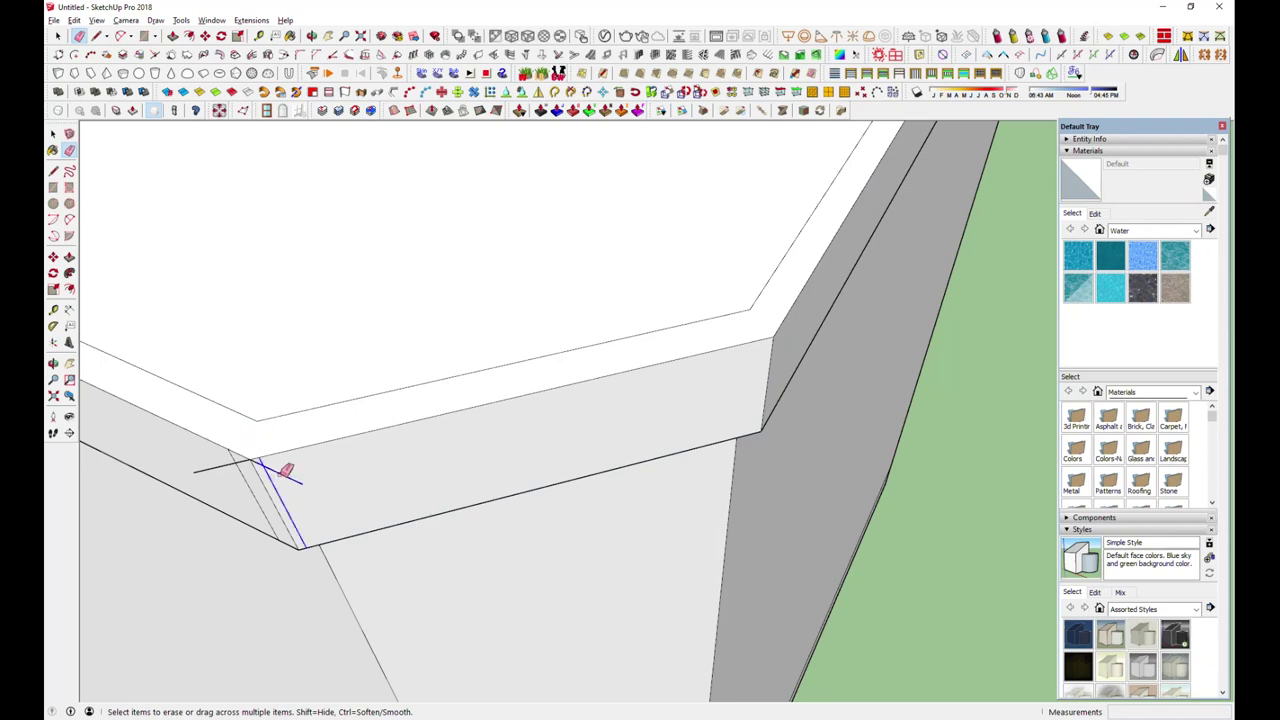
{"action": "middle_click_drag", "start_coordinate": [245, 460], "coordinate": [523, 229]}
{"action": "middle_click_drag", "start_coordinate": [631, 240], "coordinate": [395, 412]}
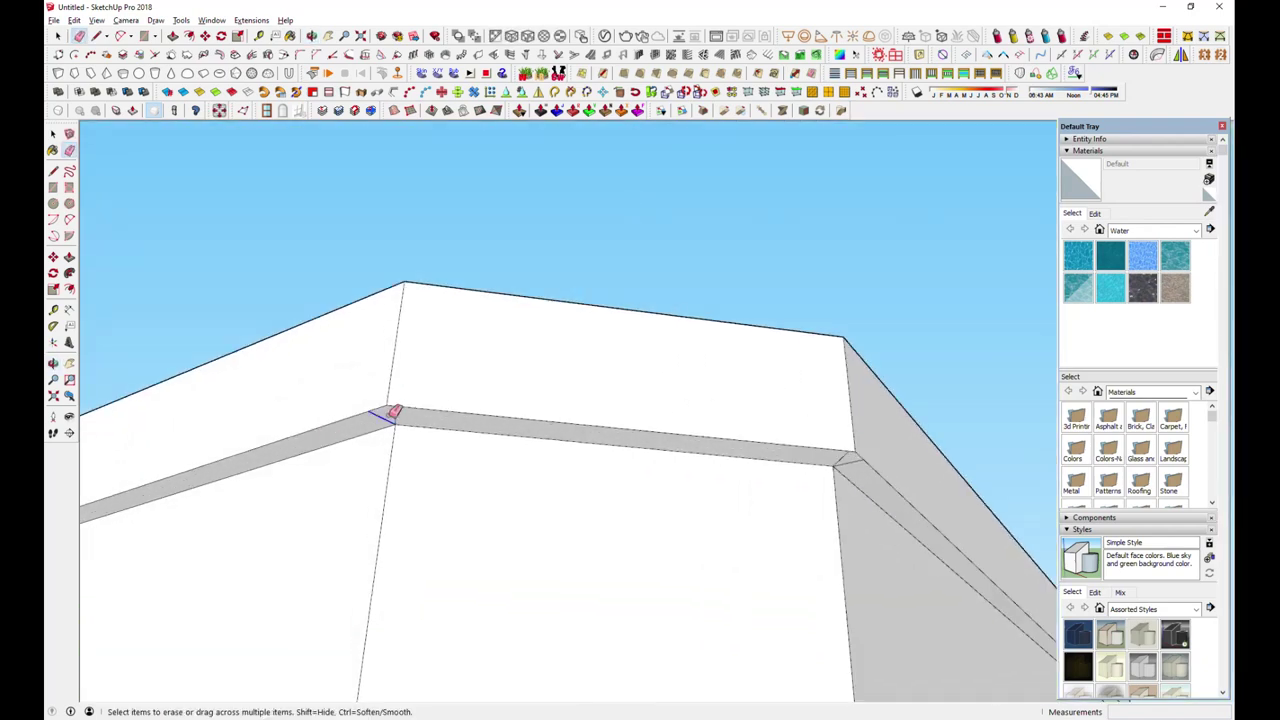
{"action": "mouse_move", "coordinate": [852, 459]}
{"action": "middle_mouse_down"}
{"action": "mouse_move", "coordinate": [528, 466]}
{"action": "mouse_move", "coordinate": [507, 478]}
{"action": "mouse_move", "coordinate": [714, 400]}
{"action": "mouse_move", "coordinate": [629, 380]}
{"action": "middle_mouse_up"}
{"action": "key", "text": "space"}
{"action": "left_click", "coordinate": [432, 486]}
{"action": "right_click", "coordinate": [629, 380]}
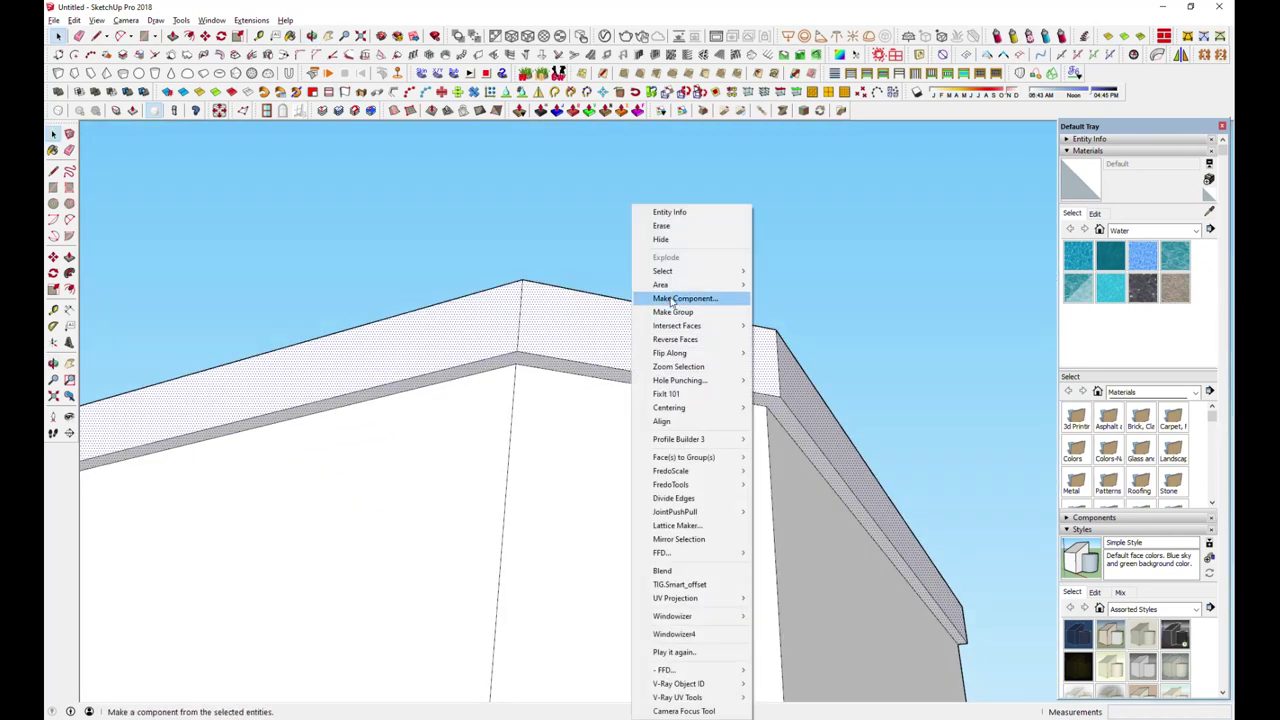
- Make the trim band a component and move it from the top edge down to the wall base
{"action": "left_click", "coordinate": [665, 309]}
{"action": "mouse_move", "coordinate": [528, 338]}
{"action": "middle_mouse_down"}
{"action": "mouse_move", "coordinate": [537, 257]}
{"action": "mouse_move", "coordinate": [600, 480]}
{"action": "middle_mouse_up"}
{"action": "key", "text": "m"}
{"action": "scroll", "coordinate": [621, 518], "scroll_direction": "up", "scroll_amount": 5}
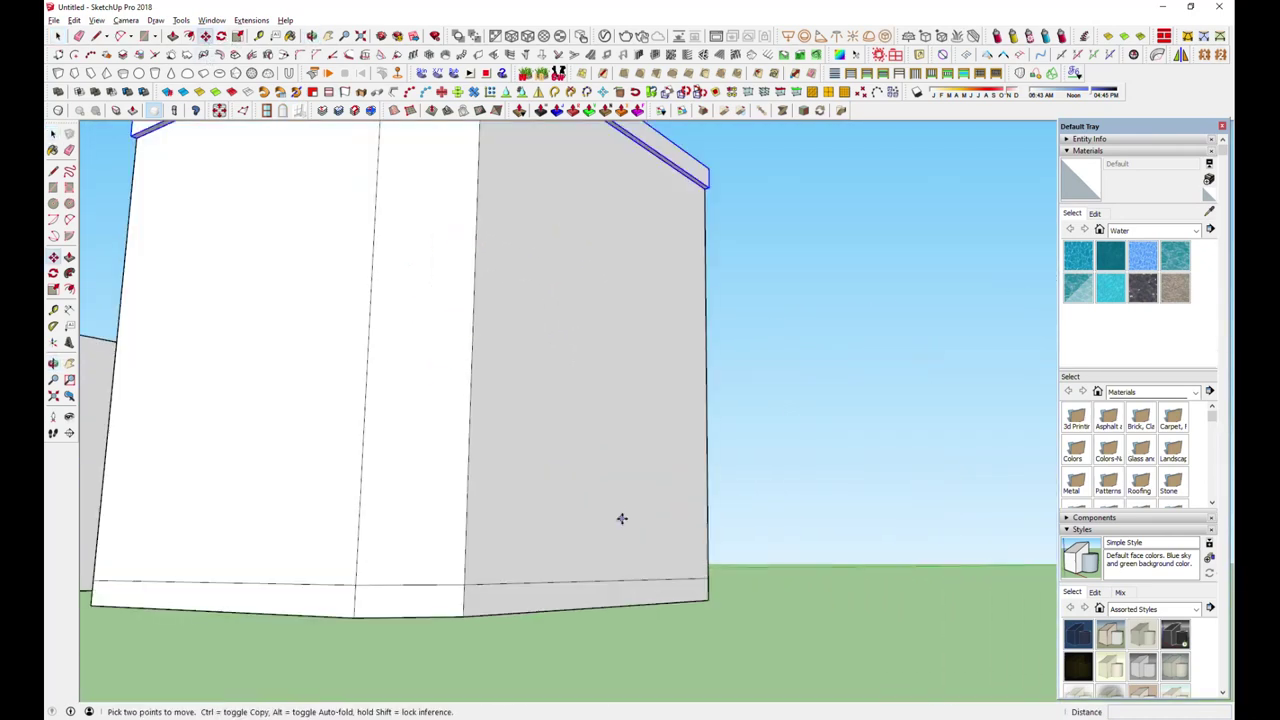
{"action": "left_click", "coordinate": [705, 192]}
{"action": "left_click", "coordinate": [709, 611]}
{"action": "scroll", "coordinate": [631, 431], "scroll_direction": "down", "scroll_amount": 5}
{"action": "mouse_move", "coordinate": [631, 431]}
{"action": "middle_mouse_down"}
{"action": "mouse_move", "coordinate": [810, 388]}
{"action": "mouse_move", "coordinate": [671, 514]}
{"action": "mouse_move", "coordinate": [640, 560]}
{"action": "middle_mouse_up"}
{"action": "key", "text": "space"}
{"action": "left_click", "coordinate": [810, 388]}
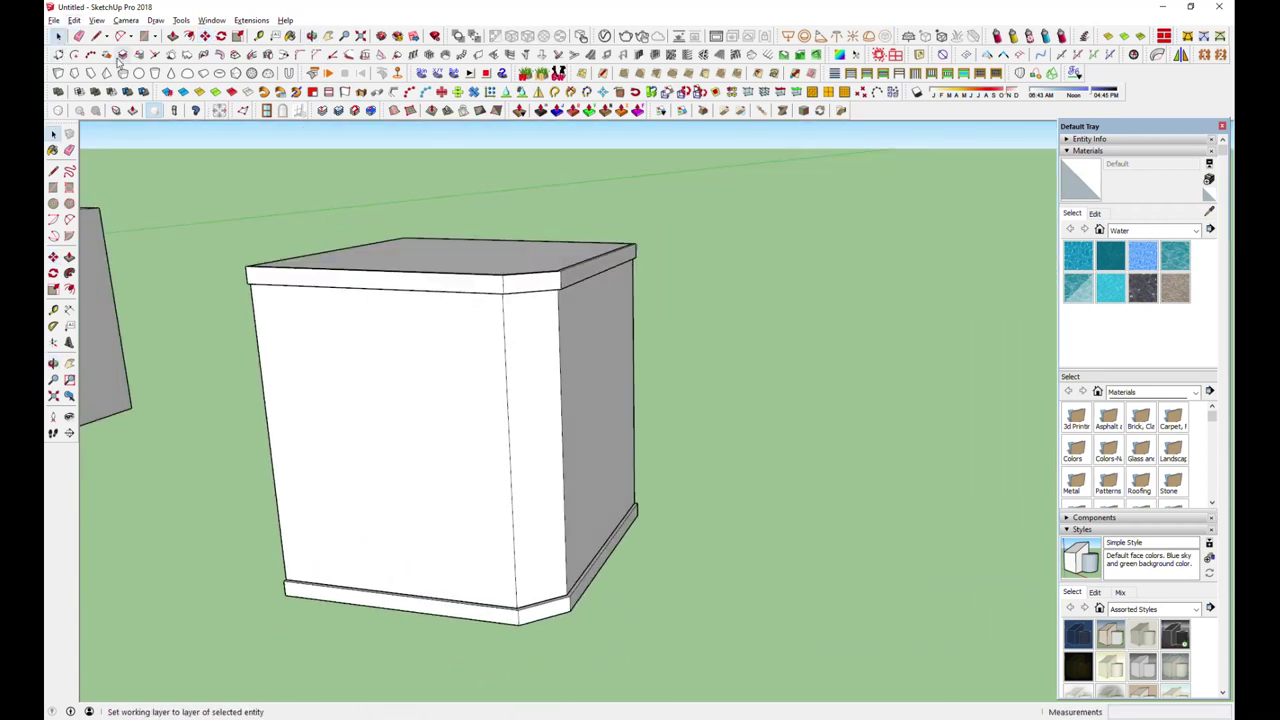
{"action": "left_click", "coordinate": [75, 21]}
{"action": "mouse_move", "coordinate": [99, 198]}
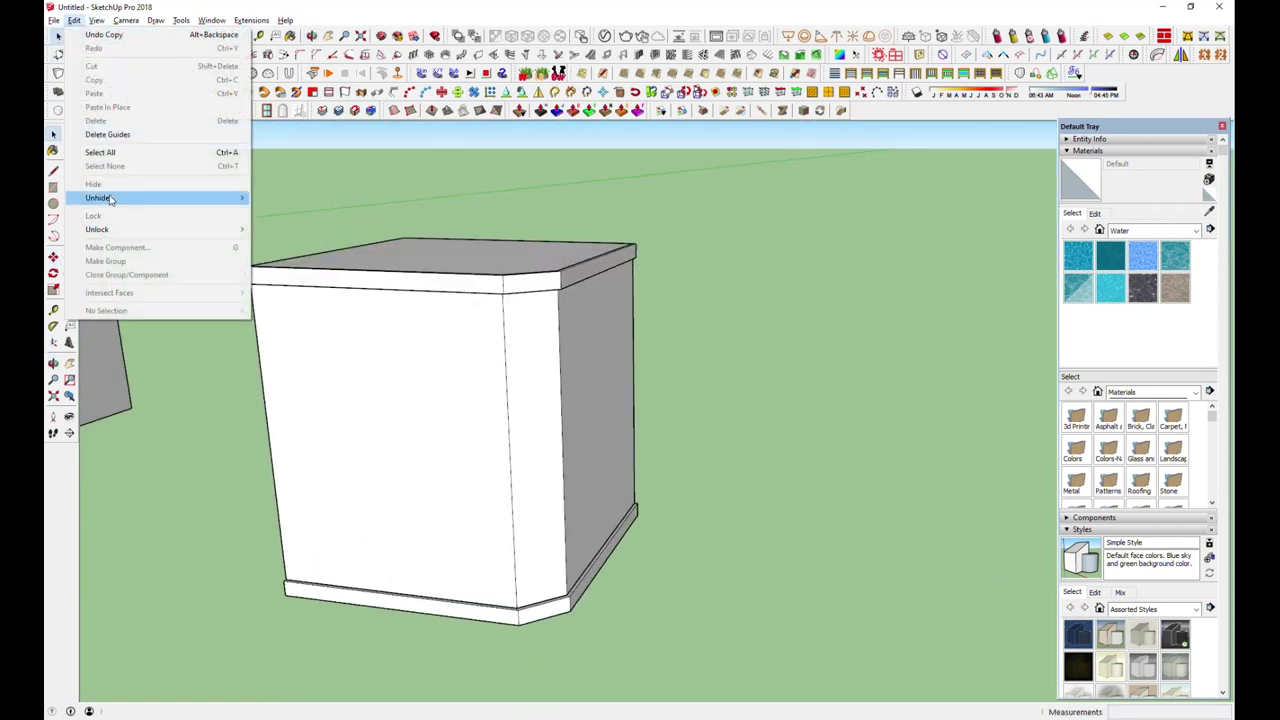
- Unhide all geometry, select the curved fin panel group, and inspect the fins from the front
{"action": "left_click", "coordinate": [303, 223]}
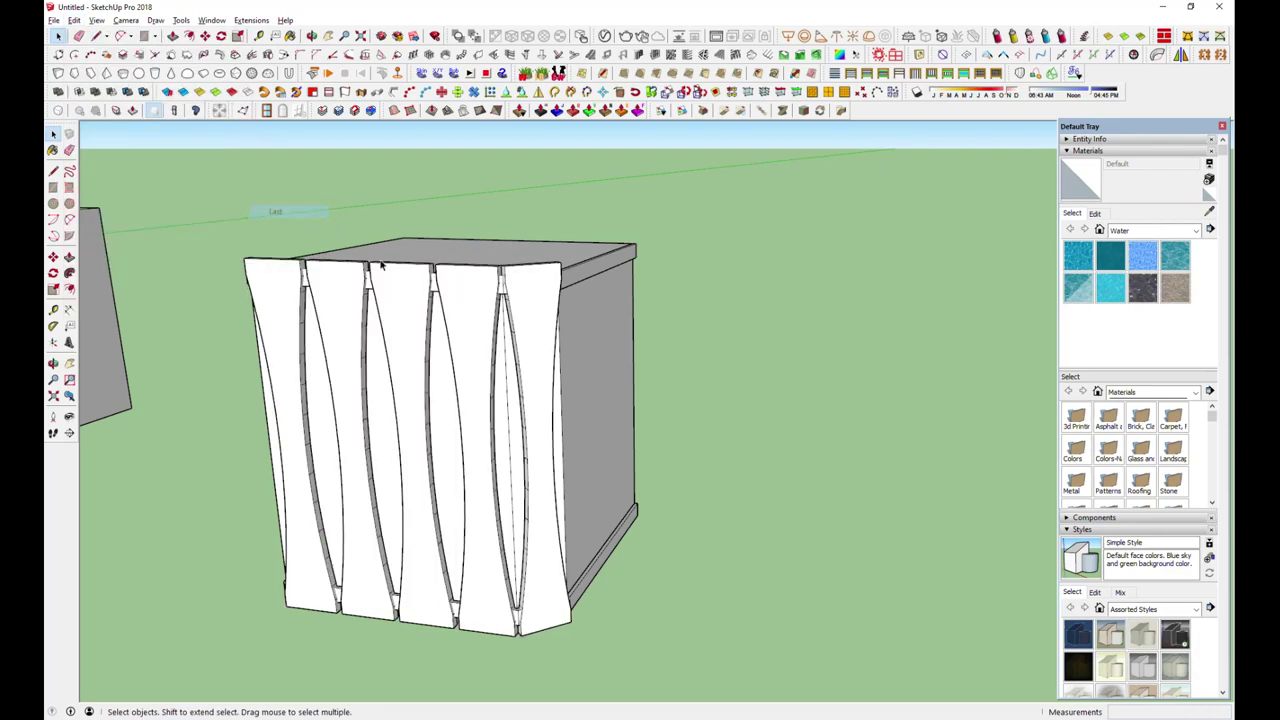
{"action": "left_click", "coordinate": [462, 298]}
{"action": "middle_click_drag", "start_coordinate": [462, 298], "coordinate": [466, 319]}
{"action": "scroll", "coordinate": [442, 368], "scroll_direction": "up", "scroll_amount": 2}
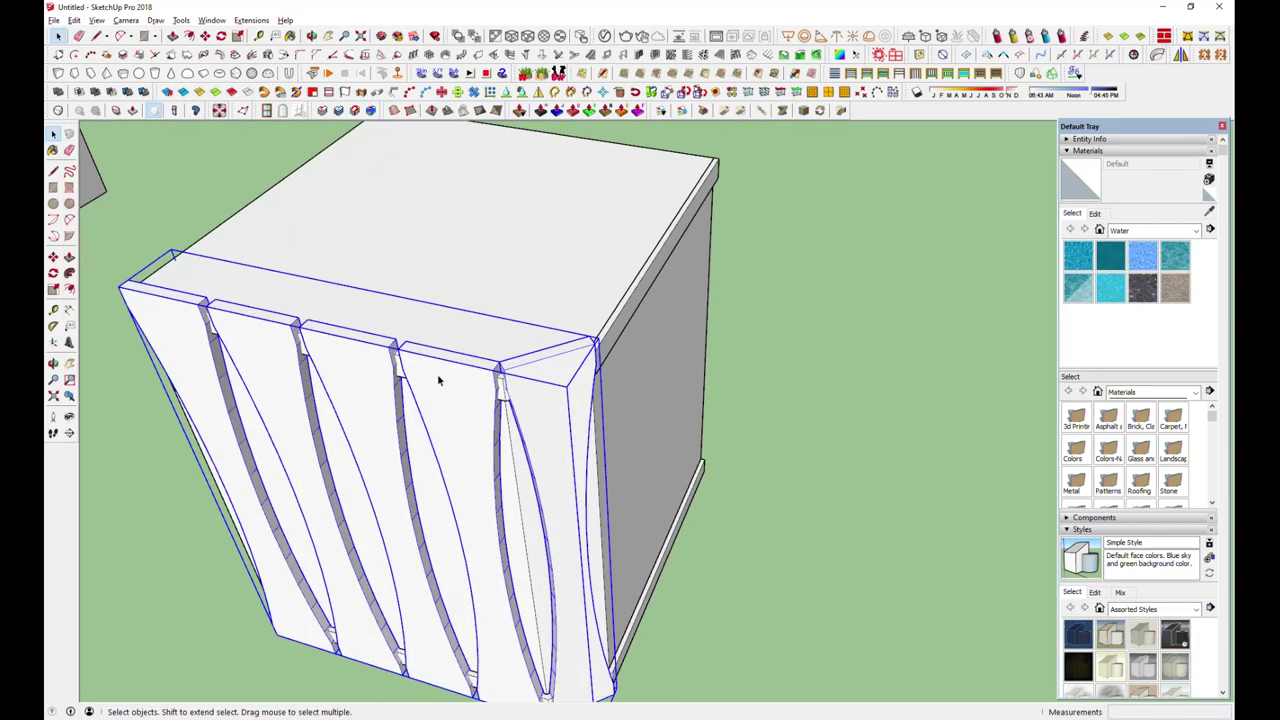
{"action": "mouse_move", "coordinate": [434, 393]}
{"action": "middle_mouse_down"}
{"action": "mouse_move", "coordinate": [691, 182]}
{"action": "mouse_move", "coordinate": [800, 437]}
{"action": "mouse_move", "coordinate": [751, 437]}
{"action": "mouse_move", "coordinate": [494, 286]}
{"action": "middle_mouse_up"}
{"action": "scroll", "coordinate": [563, 403], "scroll_direction": "down", "scroll_amount": 2}
{"action": "mouse_move", "coordinate": [563, 403]}
{"action": "middle_mouse_down"}
{"action": "mouse_move", "coordinate": [611, 334]}
{"action": "mouse_move", "coordinate": [673, 323]}
{"action": "mouse_move", "coordinate": [551, 331]}
{"action": "mouse_move", "coordinate": [403, 600]}
{"action": "middle_mouse_up"}
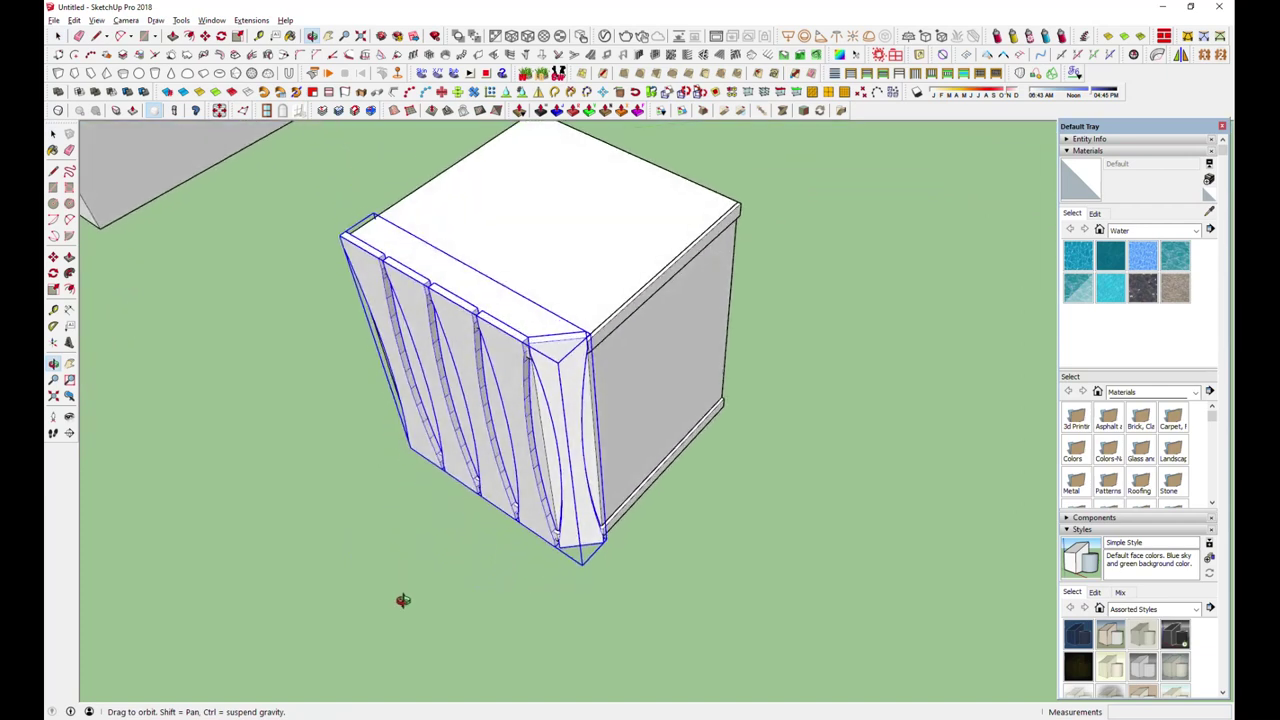
{"action": "scroll", "coordinate": [505, 349], "scroll_direction": "up", "scroll_amount": 2}
- Inside the fin group, select all the curved fins and rotate a copy 90°
{"action": "double_click", "coordinate": [503, 337]}
{"action": "left_click", "coordinate": [501, 338]}
{"action": "left_click", "coordinate": [430, 298], "text": "shift"}
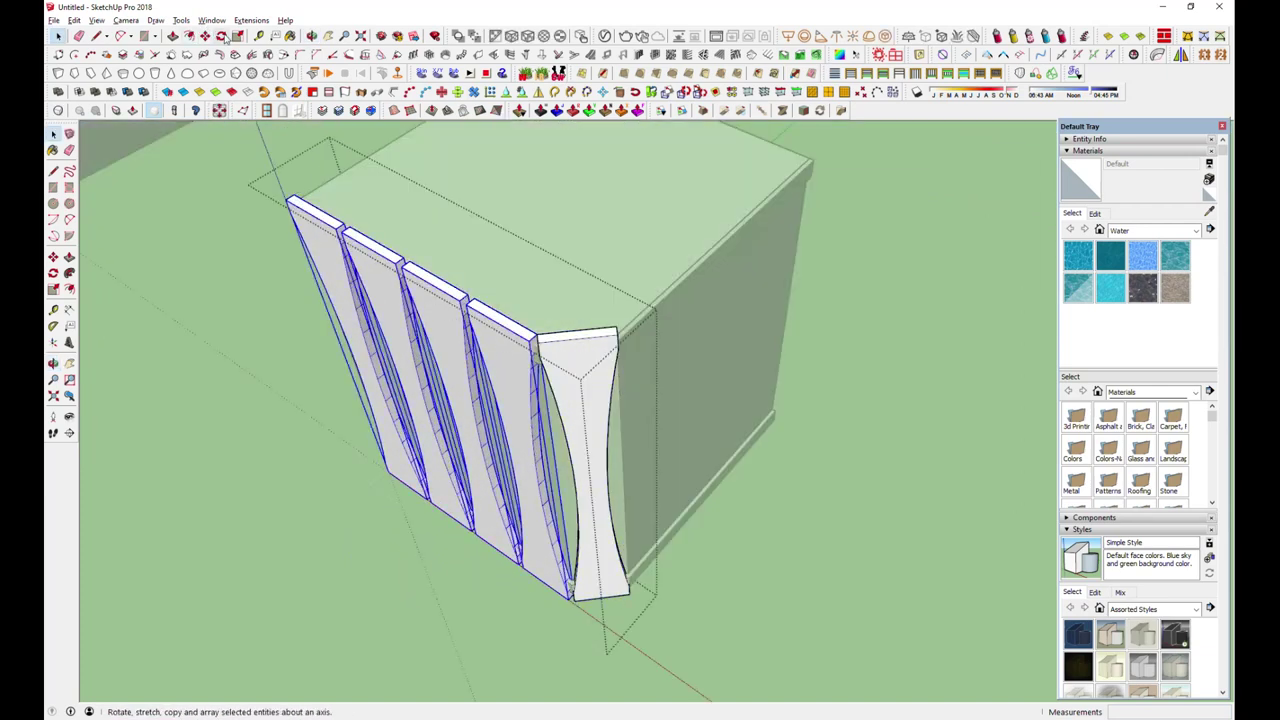
{"action": "left_click", "coordinate": [569, 247]}
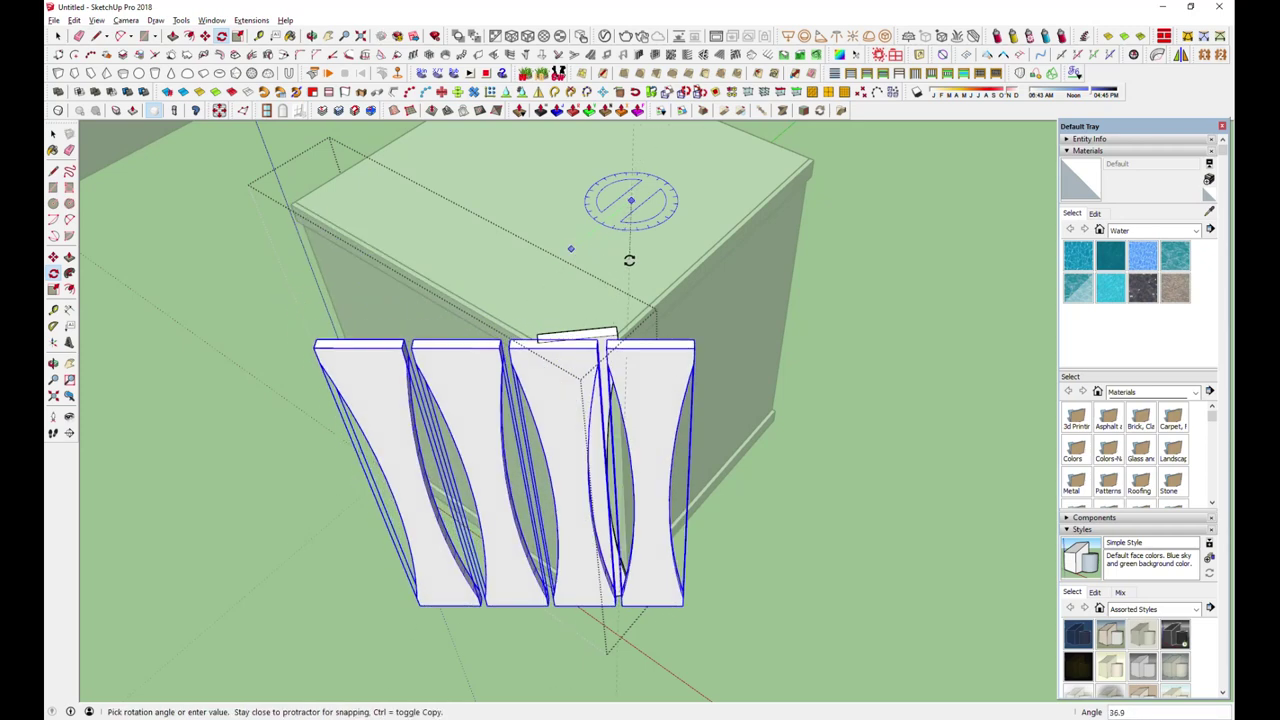
{"action": "left_click", "coordinate": [694, 232]}
- Move the rotated fin copy to snap against the box's side edge
{"action": "left_click", "coordinate": [205, 35]}
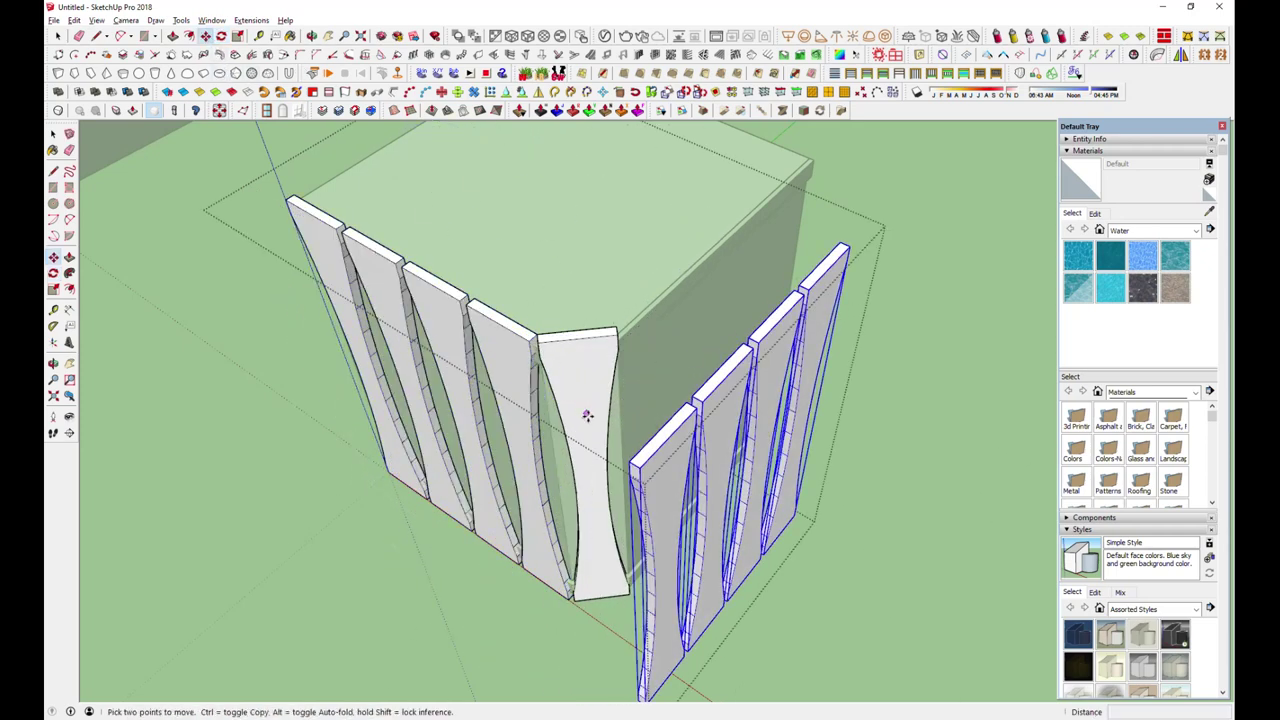
{"action": "scroll", "coordinate": [590, 418], "scroll_direction": "up", "scroll_amount": 2}
{"action": "left_click", "coordinate": [658, 497]}
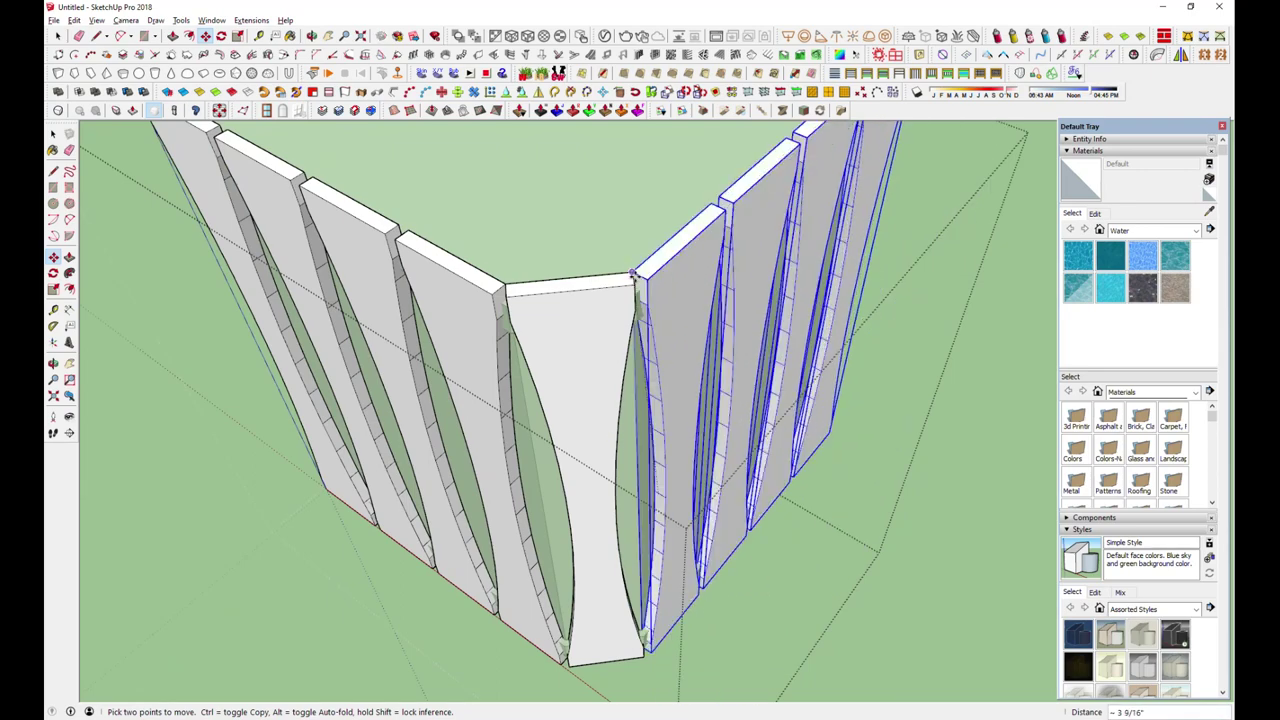
{"action": "left_click", "coordinate": [632, 272]}
{"action": "middle_click_drag", "start_coordinate": [651, 280], "coordinate": [440, 237]}
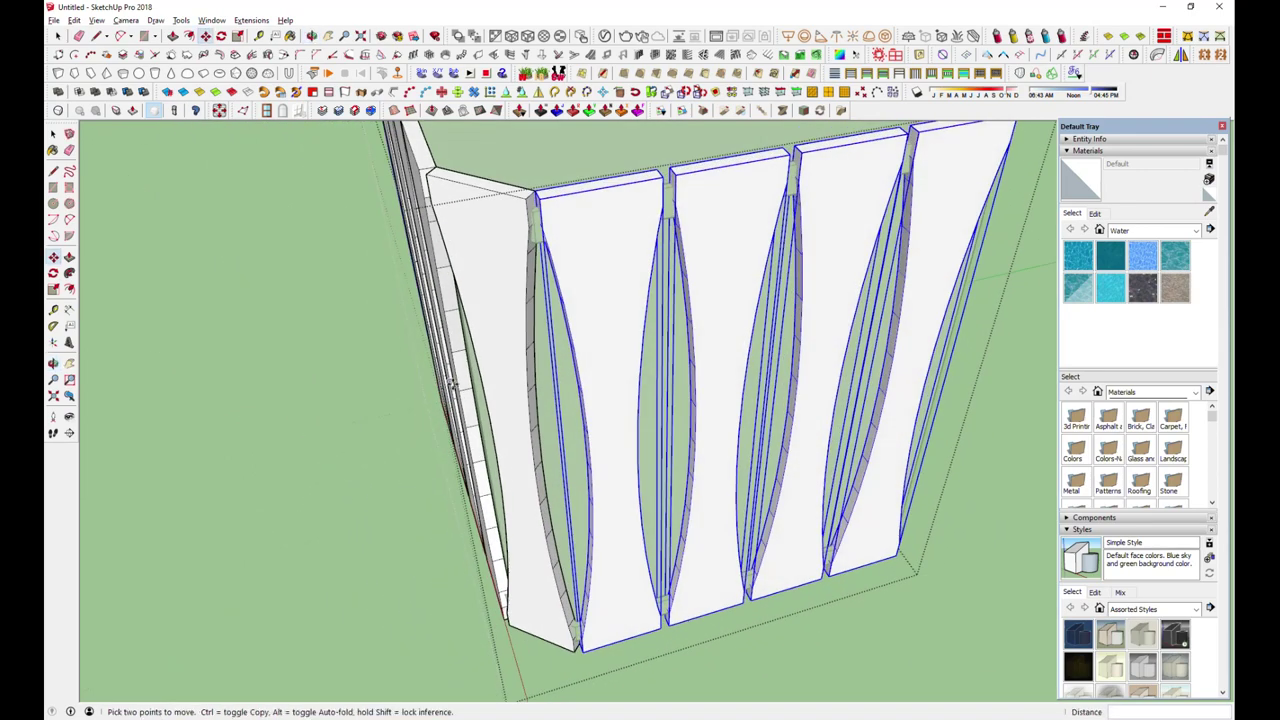
{"action": "scroll", "coordinate": [617, 334], "scroll_direction": "down", "scroll_amount": 3}
{"action": "mouse_move", "coordinate": [617, 334]}
{"action": "middle_mouse_down"}
{"action": "mouse_move", "coordinate": [351, 163]}
{"action": "mouse_move", "coordinate": [420, 191]}
{"action": "mouse_move", "coordinate": [521, 186]}
{"action": "mouse_move", "coordinate": [689, 341]}
{"action": "middle_mouse_up"}
{"action": "middle_click_drag", "start_coordinate": [556, 399], "coordinate": [737, 277]}
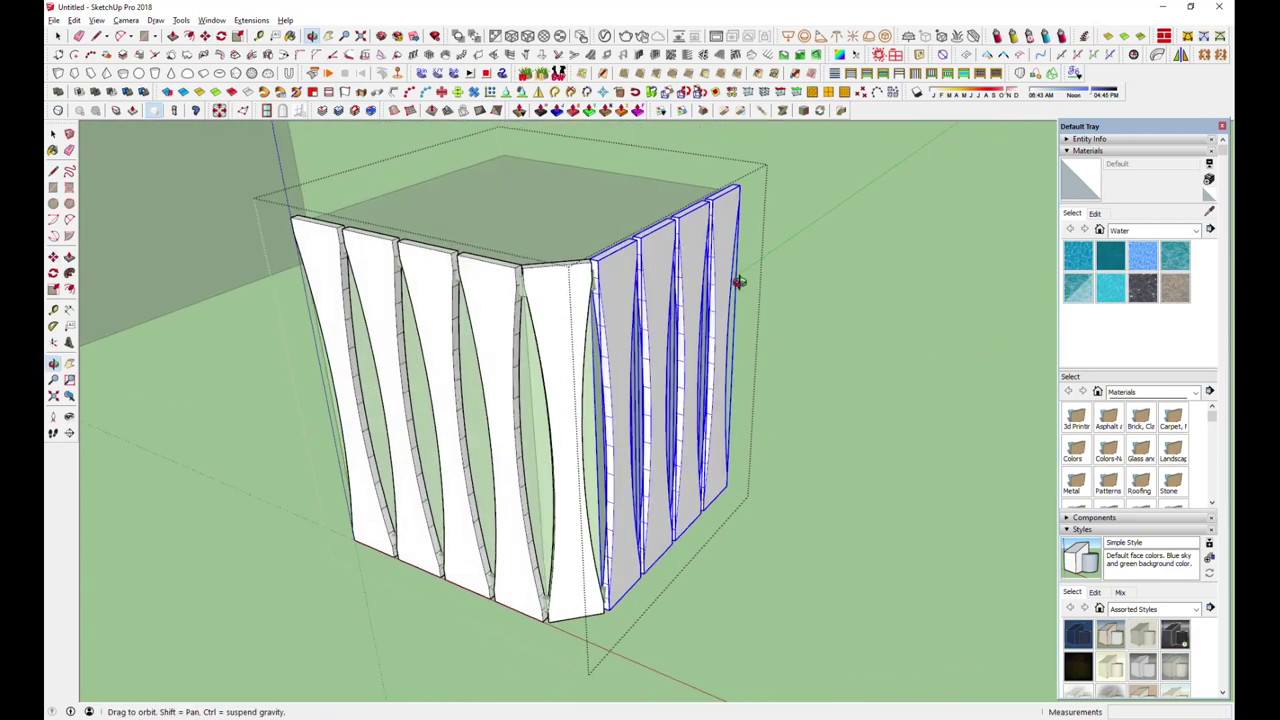
{"action": "left_click", "coordinate": [852, 395]}
{"action": "mouse_move", "coordinate": [852, 395]}
{"action": "middle_mouse_down"}
{"action": "mouse_move", "coordinate": [703, 423]}
{"action": "mouse_move", "coordinate": [803, 374]}
{"action": "mouse_move", "coordinate": [662, 505]}
{"action": "mouse_move", "coordinate": [571, 471]}
{"action": "middle_mouse_up"}
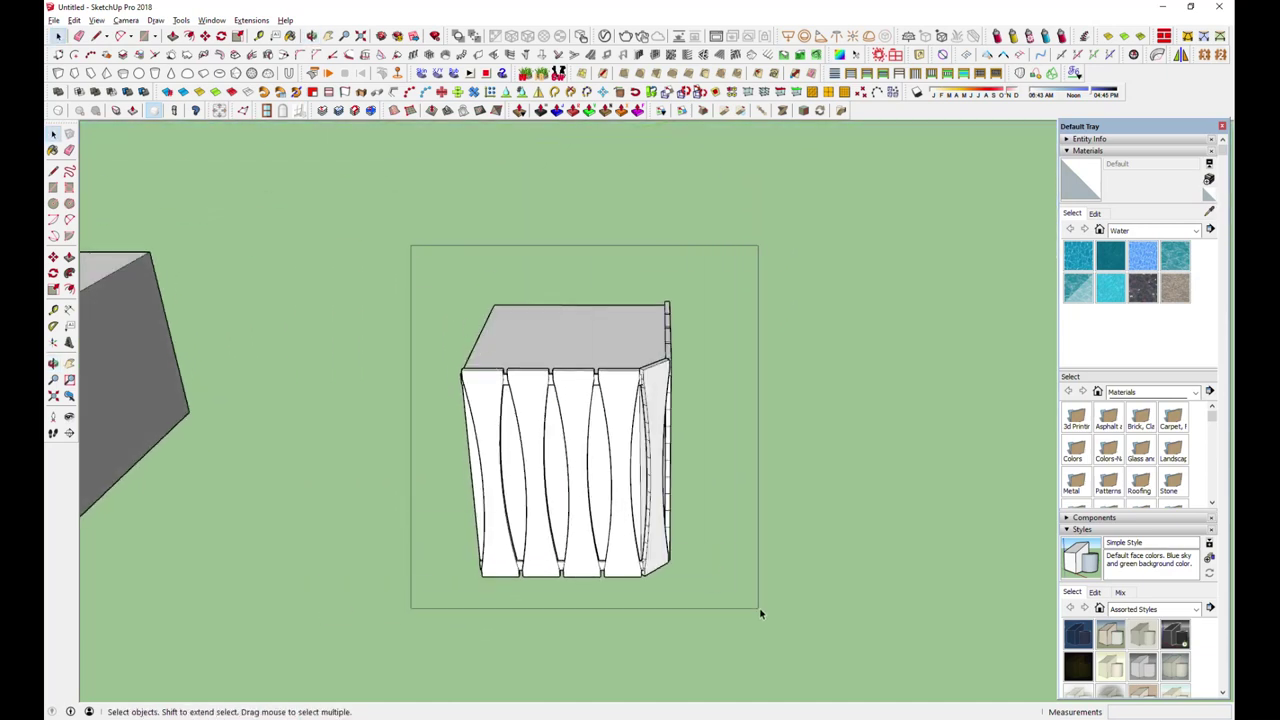
- Group the selected finned block, then convert that group into a component
{"action": "left_click_drag", "start_coordinate": [760, 612], "coordinate": [760, 612]}
{"action": "right_click", "coordinate": [571, 400]}
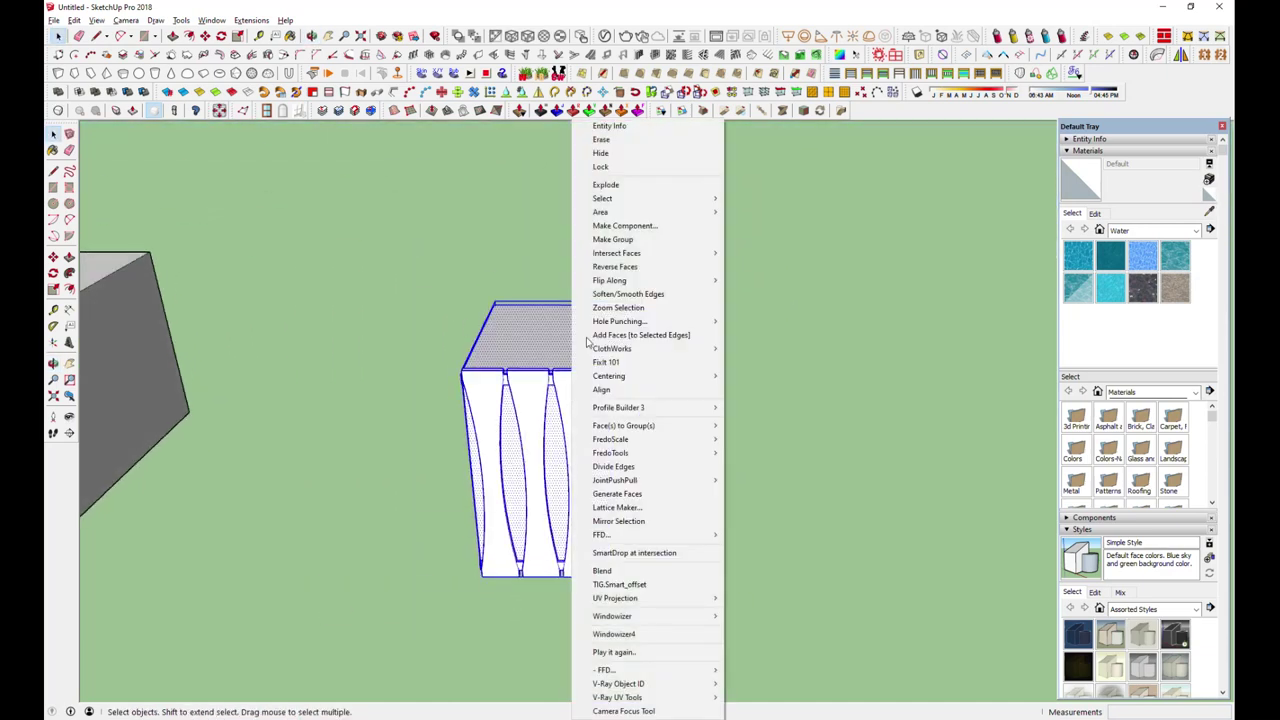
{"action": "left_click", "coordinate": [646, 240]}
{"action": "right_click", "coordinate": [579, 401]}
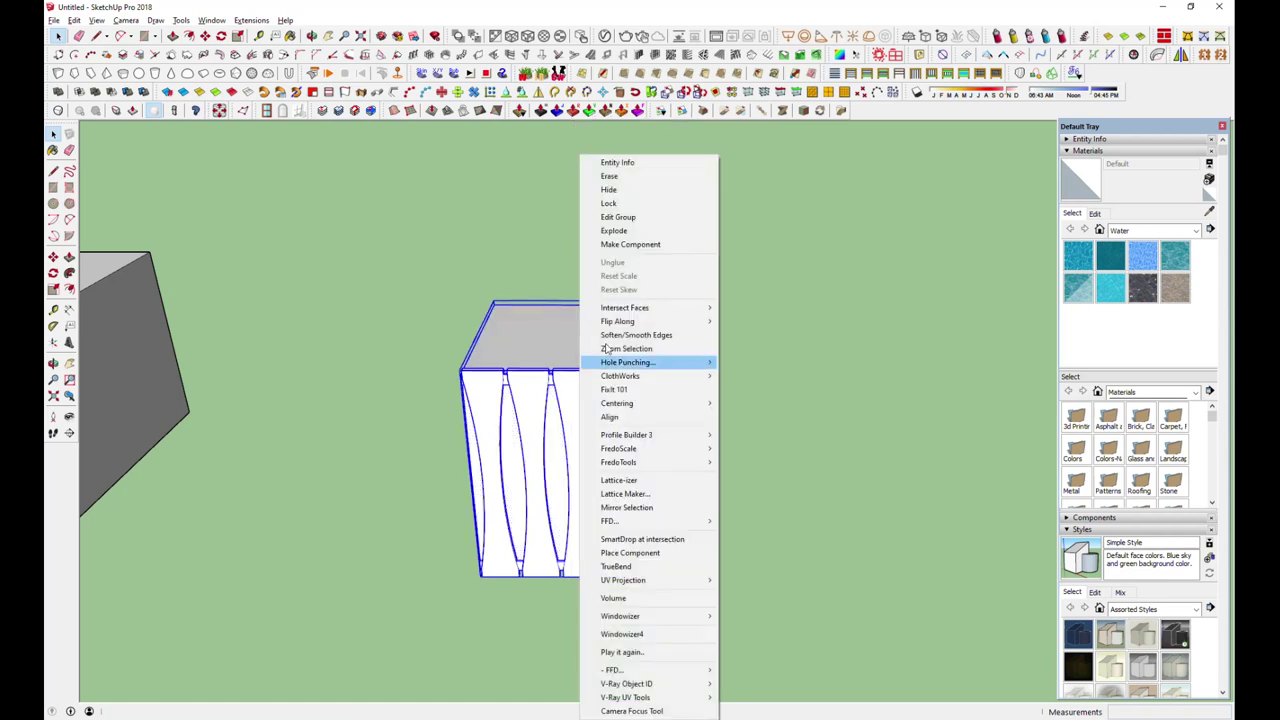
{"action": "left_click", "coordinate": [662, 246]}
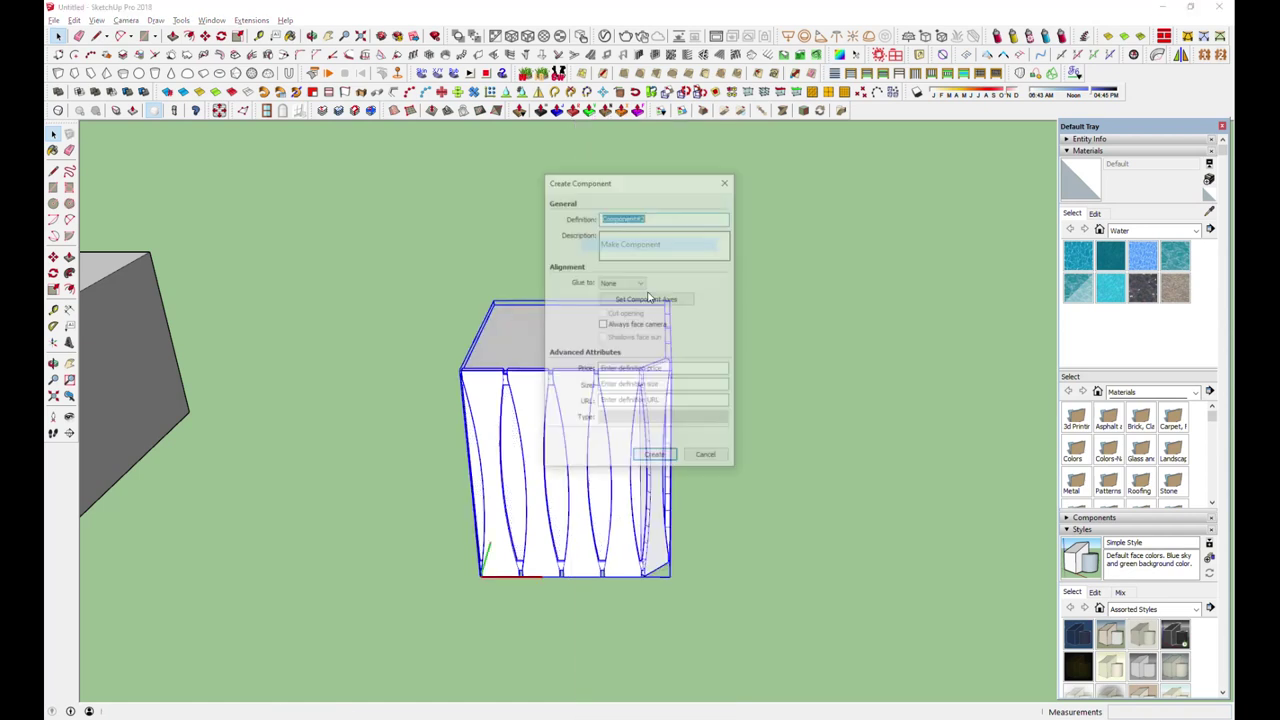
{"action": "left_click", "coordinate": [655, 458]}
{"action": "middle_click_drag", "start_coordinate": [655, 460], "coordinate": [780, 440]}
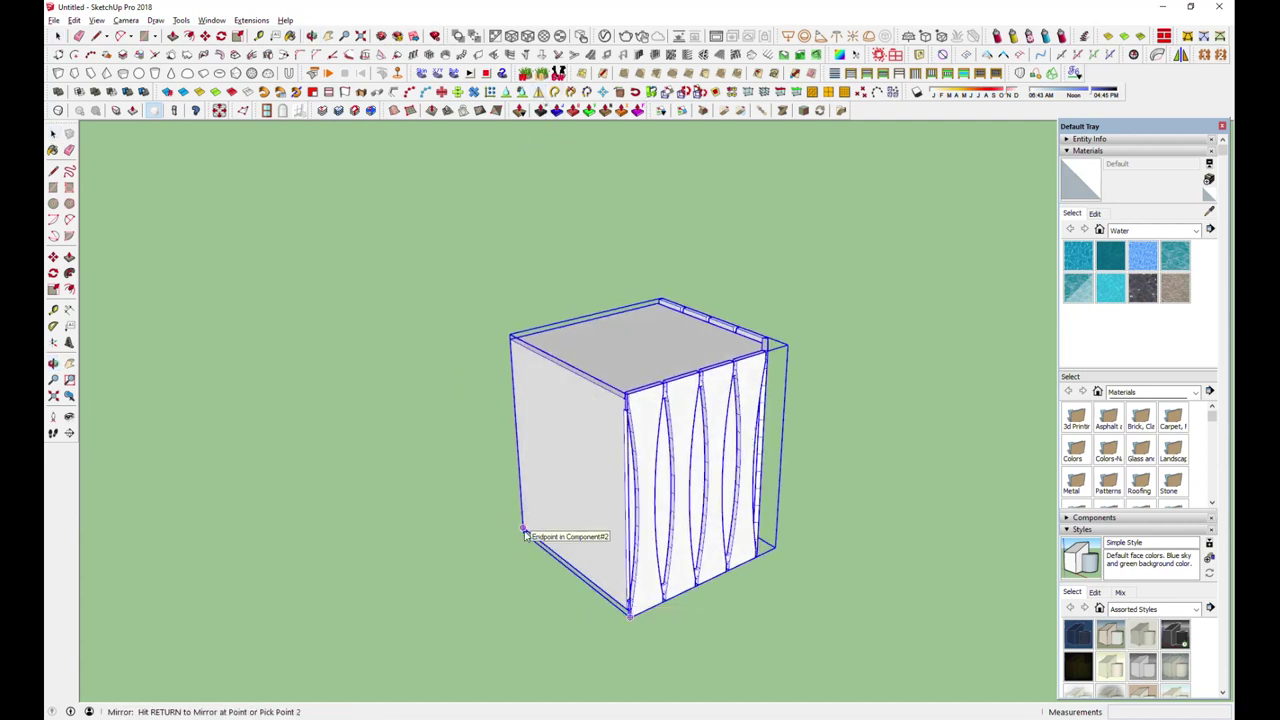
- Mirror the finned component about its edge, then mirror both halves again
{"action": "left_click", "coordinate": [510, 342]}
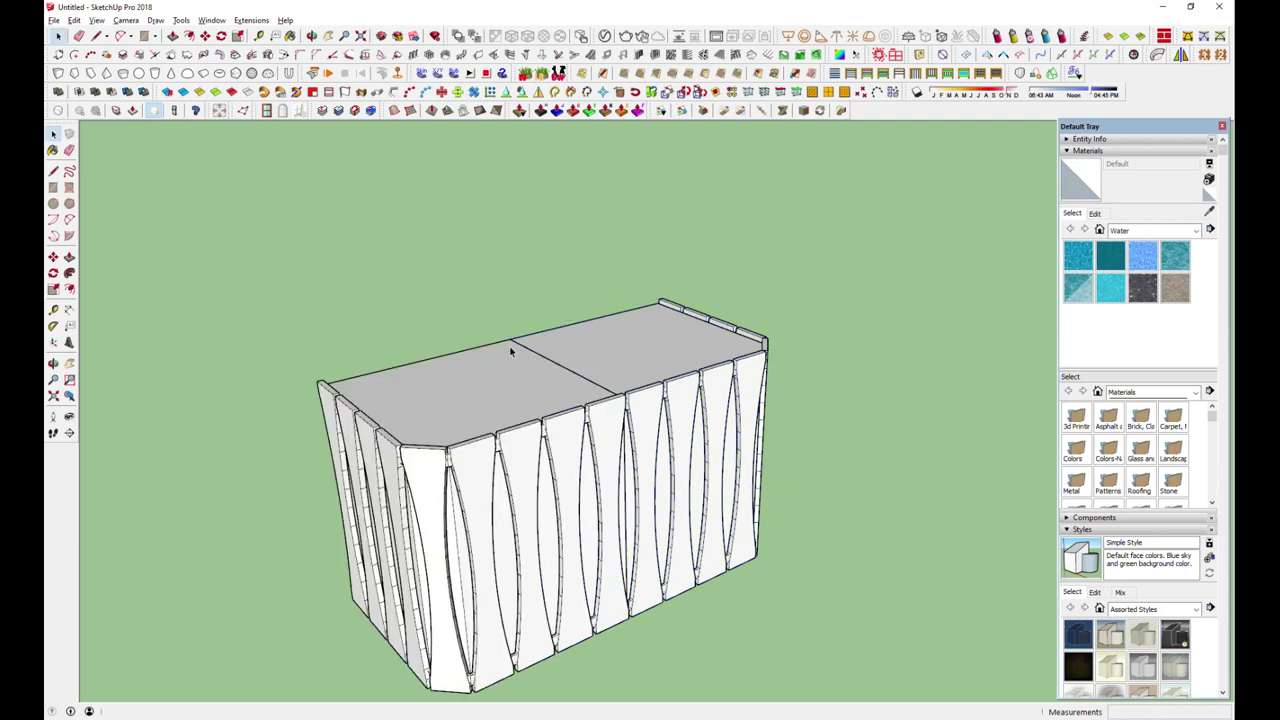
{"action": "mouse_move", "coordinate": [450, 502]}
{"action": "middle_mouse_down"}
{"action": "mouse_move", "coordinate": [334, 504]}
{"action": "mouse_move", "coordinate": [692, 485]}
{"action": "middle_mouse_up"}
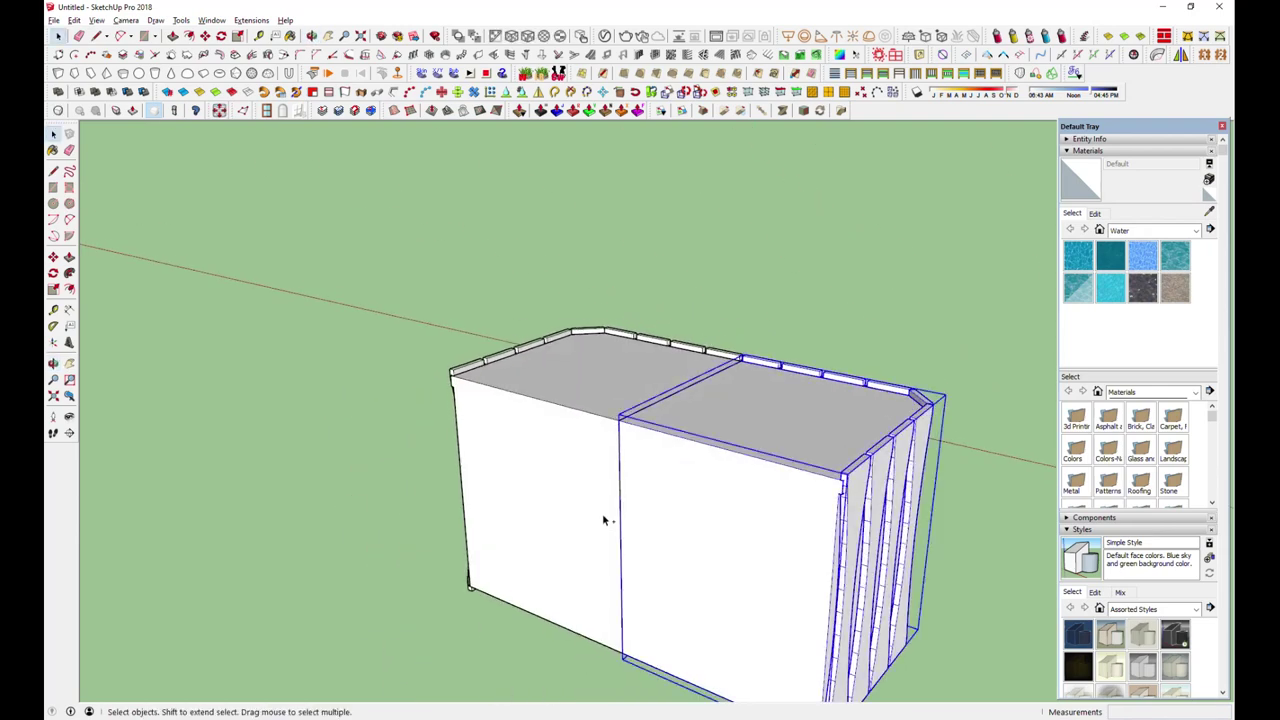
{"action": "left_click", "coordinate": [602, 513], "text": "shift"}
{"action": "scroll", "coordinate": [500, 404], "scroll_direction": "down", "scroll_amount": 2}
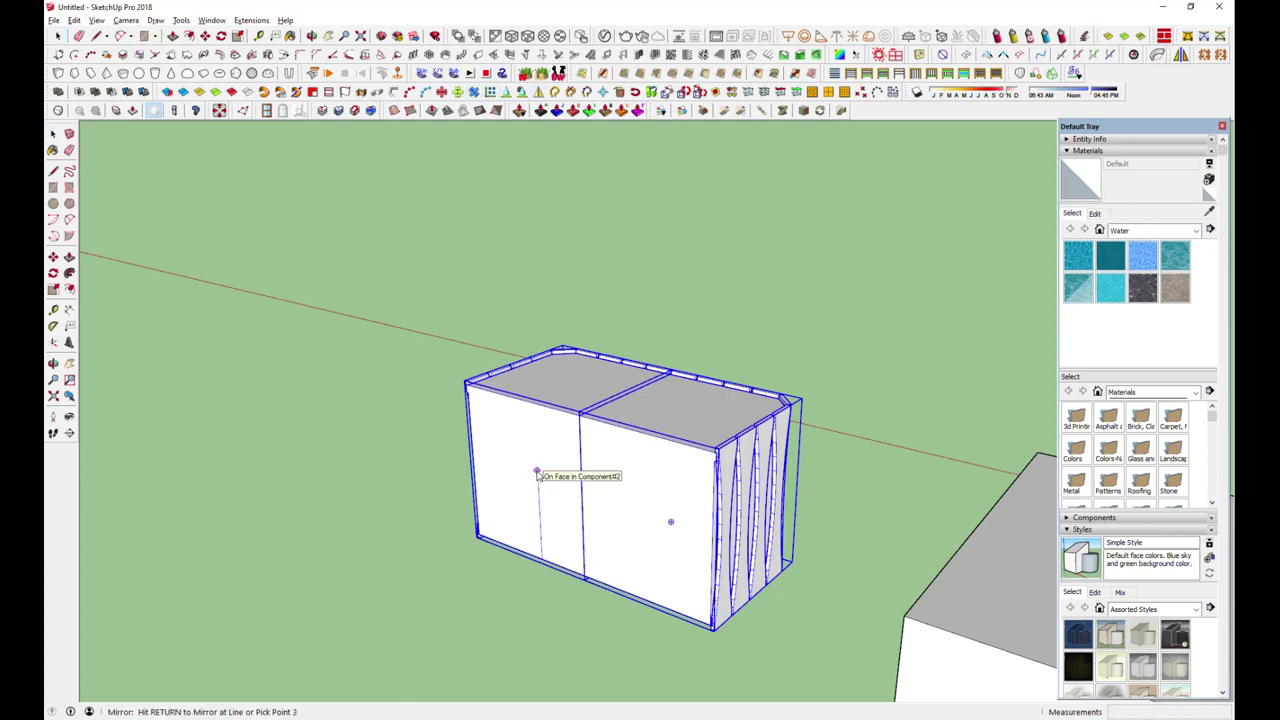
{"action": "key", "text": "Return"}
{"action": "mouse_move", "coordinate": [600, 466]}
{"action": "middle_mouse_down"}
{"action": "mouse_move", "coordinate": [352, 333]}
{"action": "mouse_move", "coordinate": [600, 486]}
{"action": "mouse_move", "coordinate": [703, 357]}
{"action": "mouse_move", "coordinate": [658, 294]}
{"action": "mouse_move", "coordinate": [312, 504]}
{"action": "mouse_move", "coordinate": [714, 534]}
{"action": "middle_mouse_up"}
{"action": "scroll", "coordinate": [634, 529], "scroll_direction": "up", "scroll_amount": 2}
{"action": "mouse_move", "coordinate": [634, 529]}
{"action": "middle_mouse_down"}
{"action": "mouse_move", "coordinate": [555, 525]}
{"action": "mouse_move", "coordinate": [806, 509]}
{"action": "mouse_move", "coordinate": [397, 480]}
{"action": "mouse_move", "coordinate": [573, 494]}
{"action": "middle_mouse_up"}
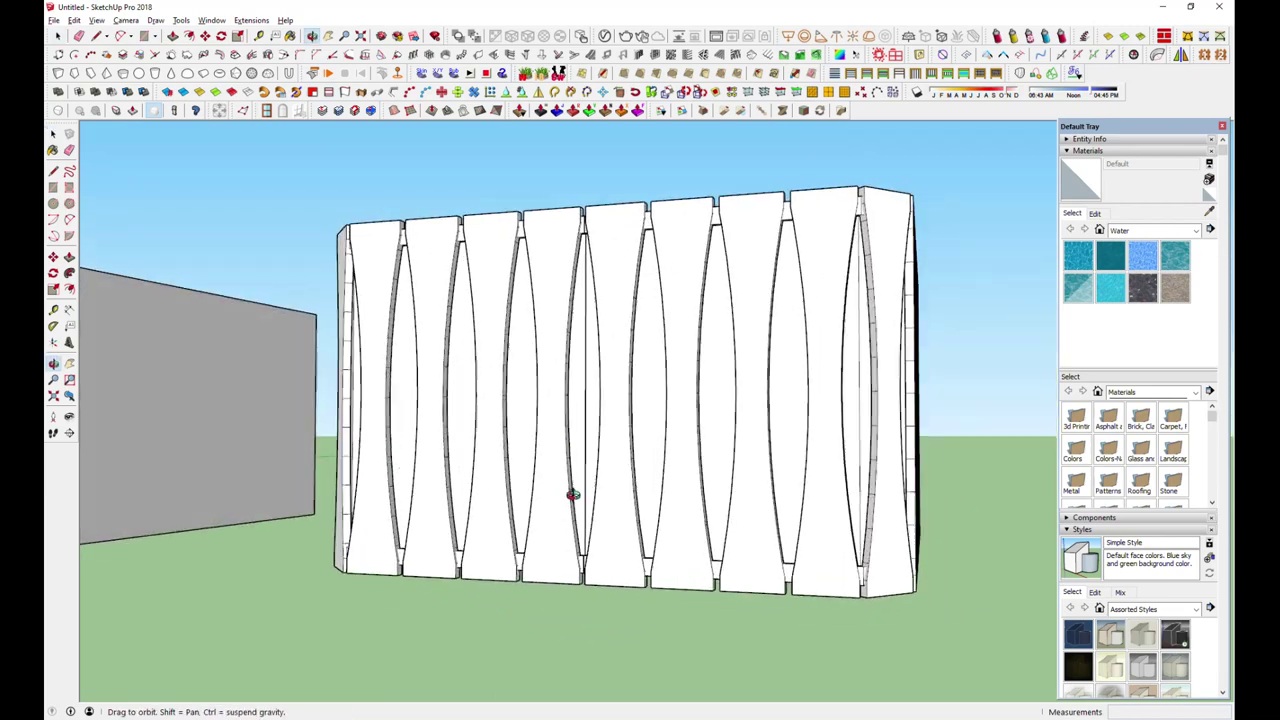
- Switch to front view, compare with the reference chandelier photo, and inspect the box
{"action": "key", "text": "2"}
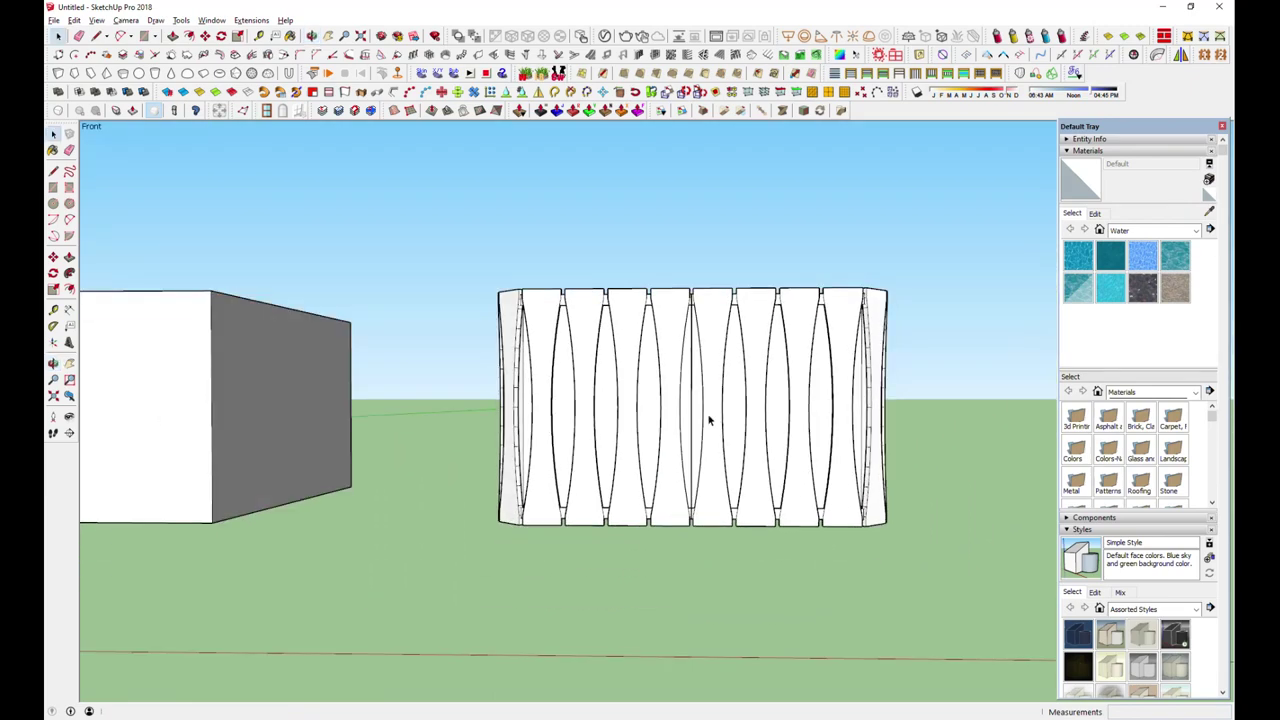
{"action": "key", "text": "alt+Tab"}
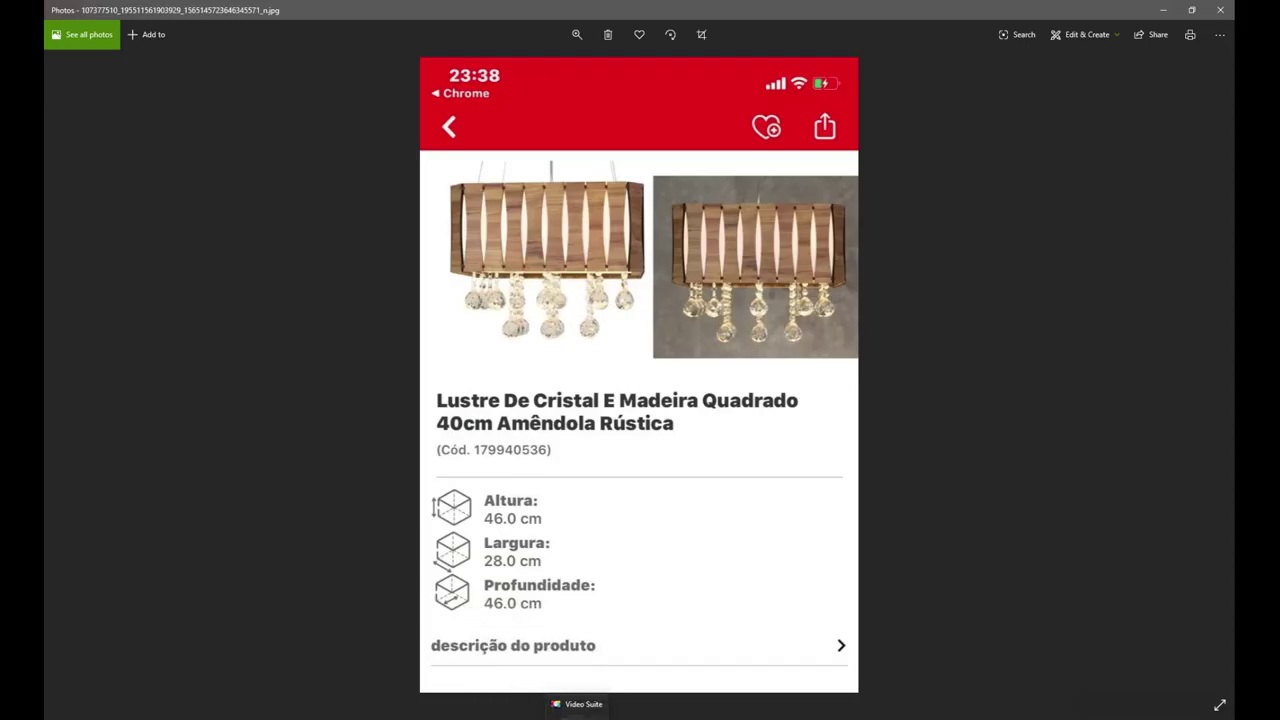
{"action": "key", "text": "alt+Tab"}
{"action": "middle_click_drag", "start_coordinate": [871, 200], "coordinate": [871, 364]}
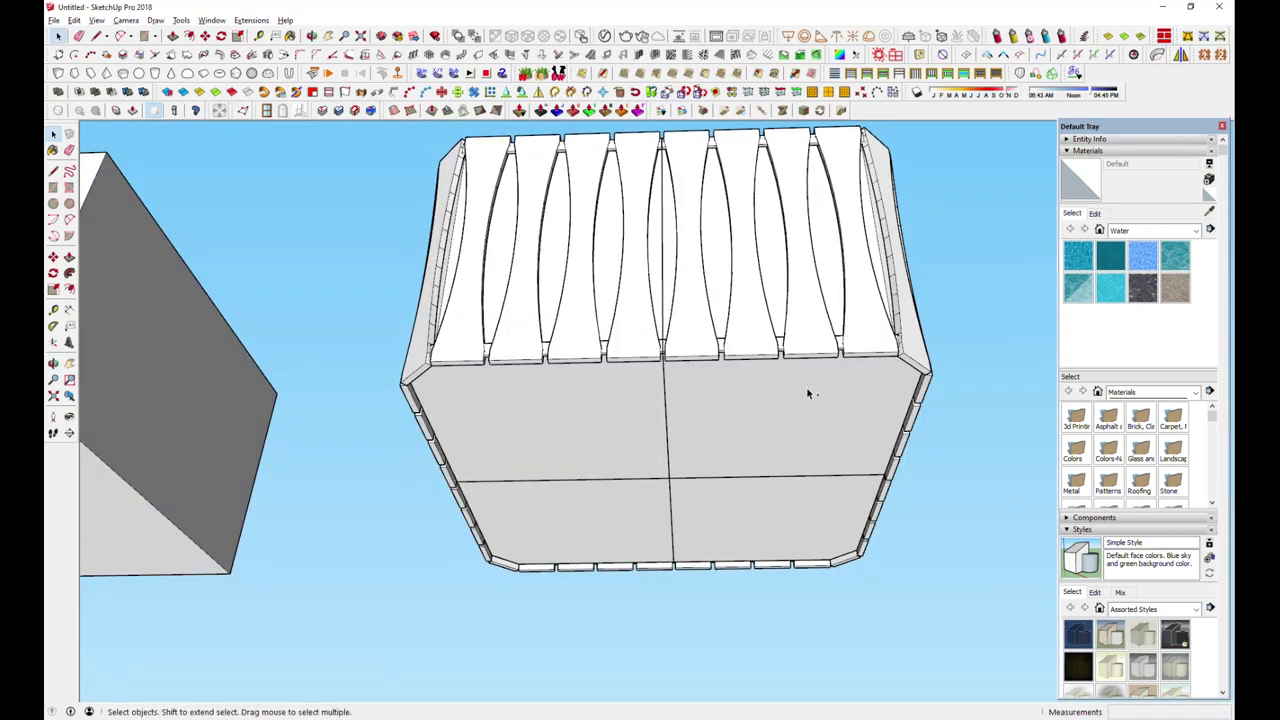
{"action": "middle_click_drag", "start_coordinate": [806, 390], "coordinate": [813, 408]}
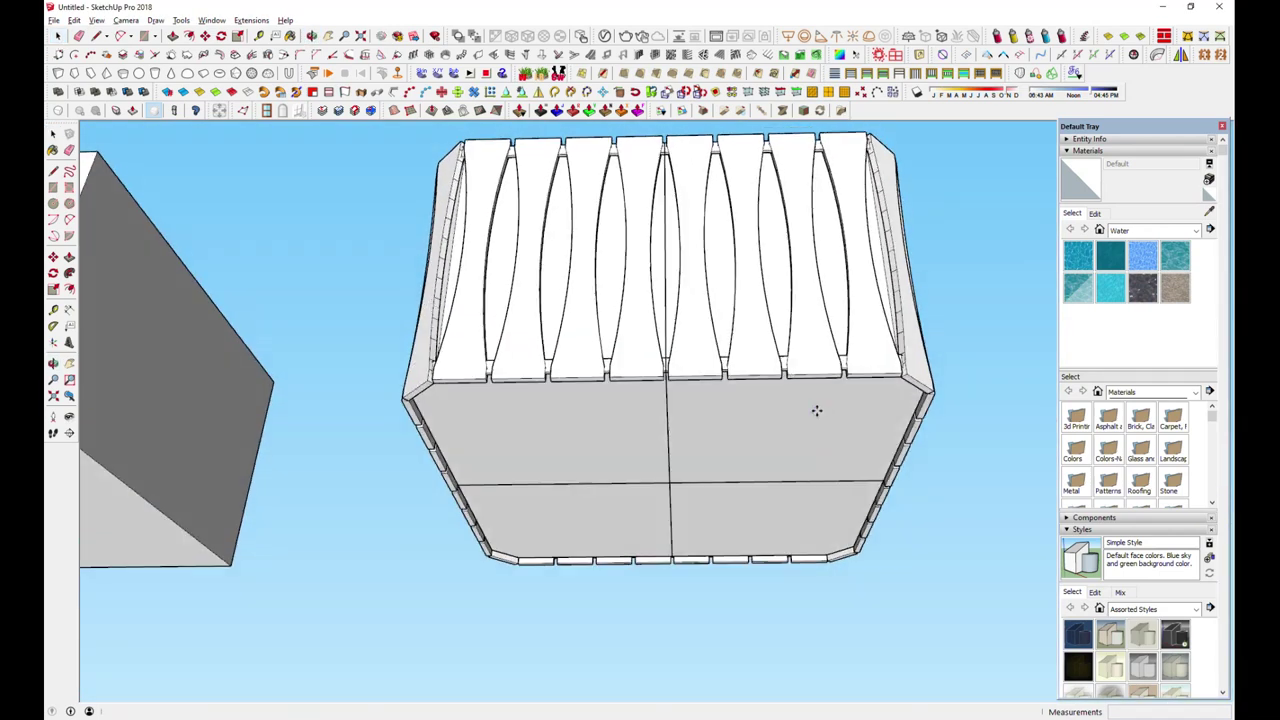
- Scale the crystal pendant by about 4.56 and move it onto the box bottom
{"action": "key", "text": "s"}
{"action": "left_click_drag", "start_coordinate": [842, 470], "coordinate": [975, 561]}
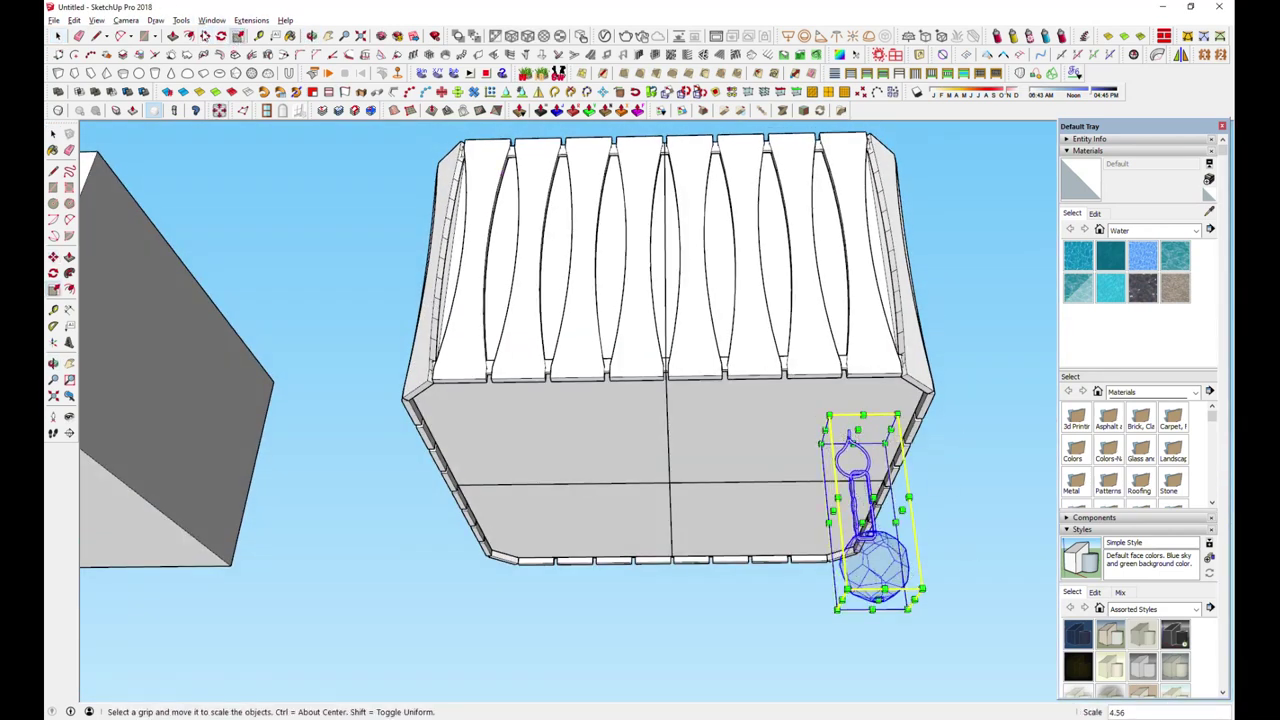
{"action": "key", "text": "m"}
{"action": "middle_click_drag", "start_coordinate": [857, 480], "coordinate": [870, 470]}
{"action": "scroll", "coordinate": [985, 335], "scroll_direction": "up", "scroll_amount": 5}
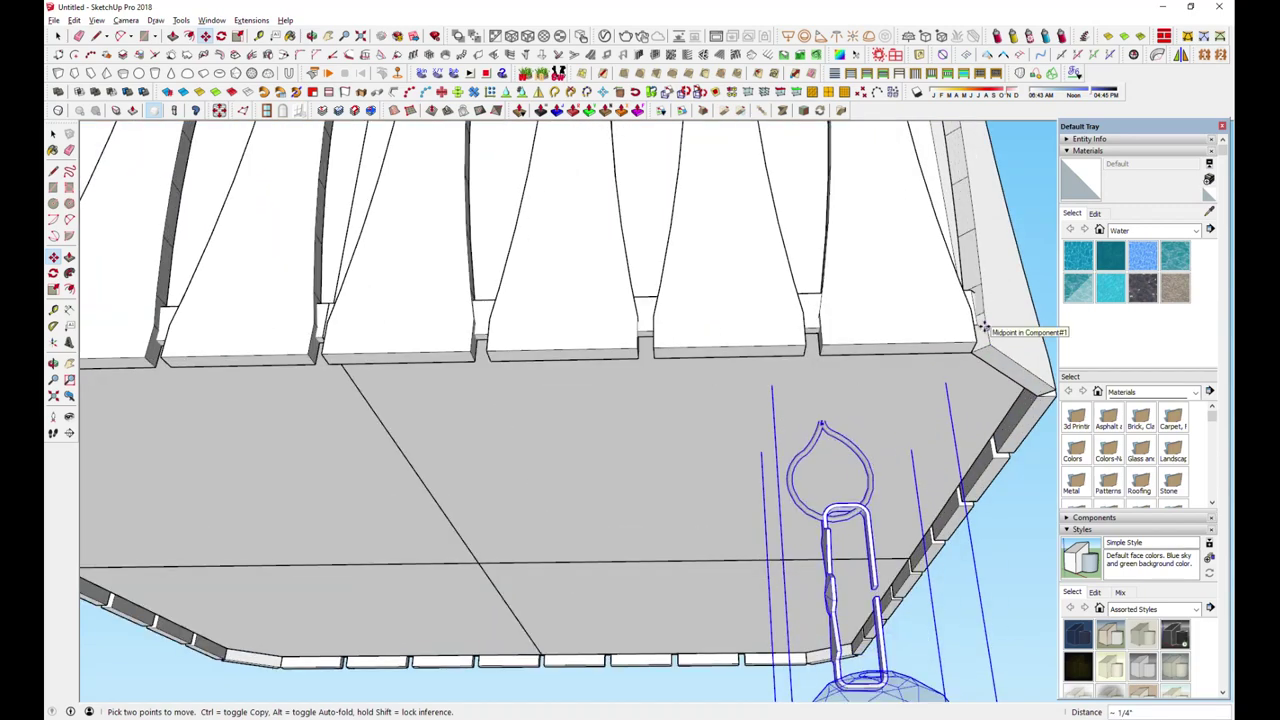
{"action": "scroll", "coordinate": [983, 328], "scroll_direction": "down", "scroll_amount": 5}
{"action": "middle_click_drag", "start_coordinate": [608, 423], "coordinate": [623, 403]}
- Copy the pendant across the bottom and add an evenly spaced one between with /2
{"action": "key", "text": "ctrl"}
{"action": "left_click", "coordinate": [673, 420]}
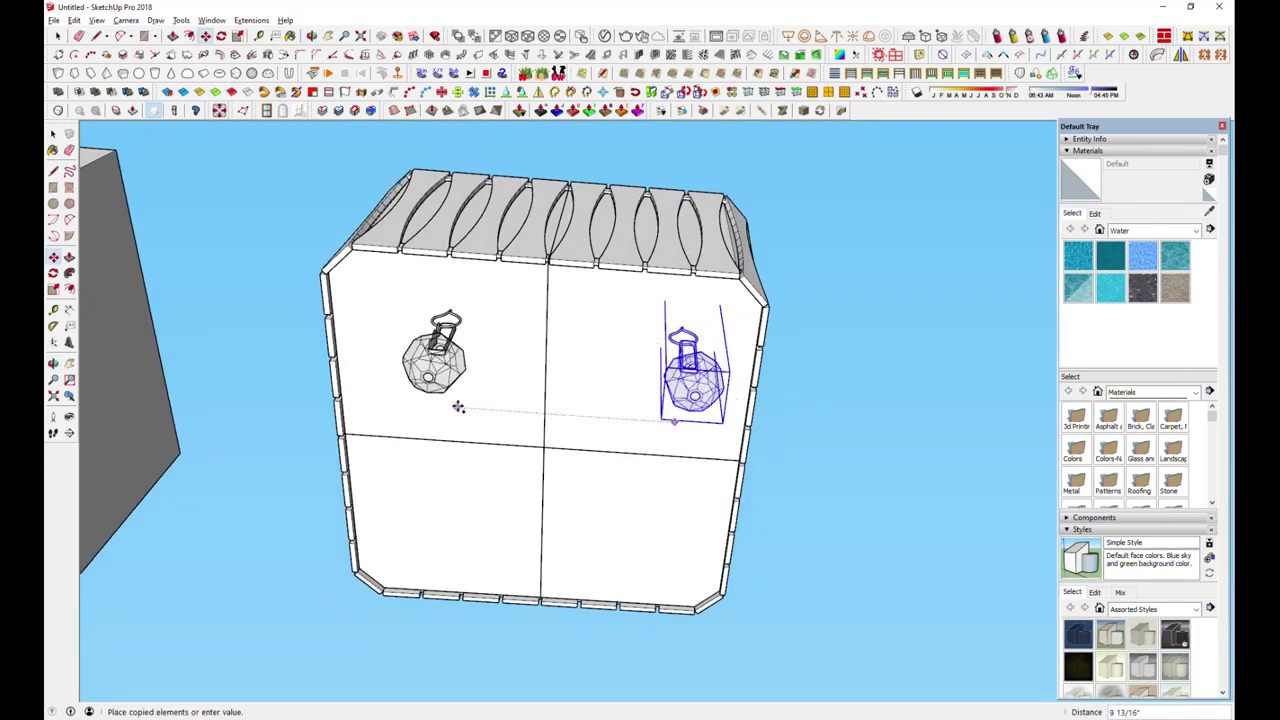
{"action": "left_click", "coordinate": [424, 407]}
{"action": "type", "text": "/2"}
{"action": "key", "text": "Return"}
{"action": "key", "text": "space"}
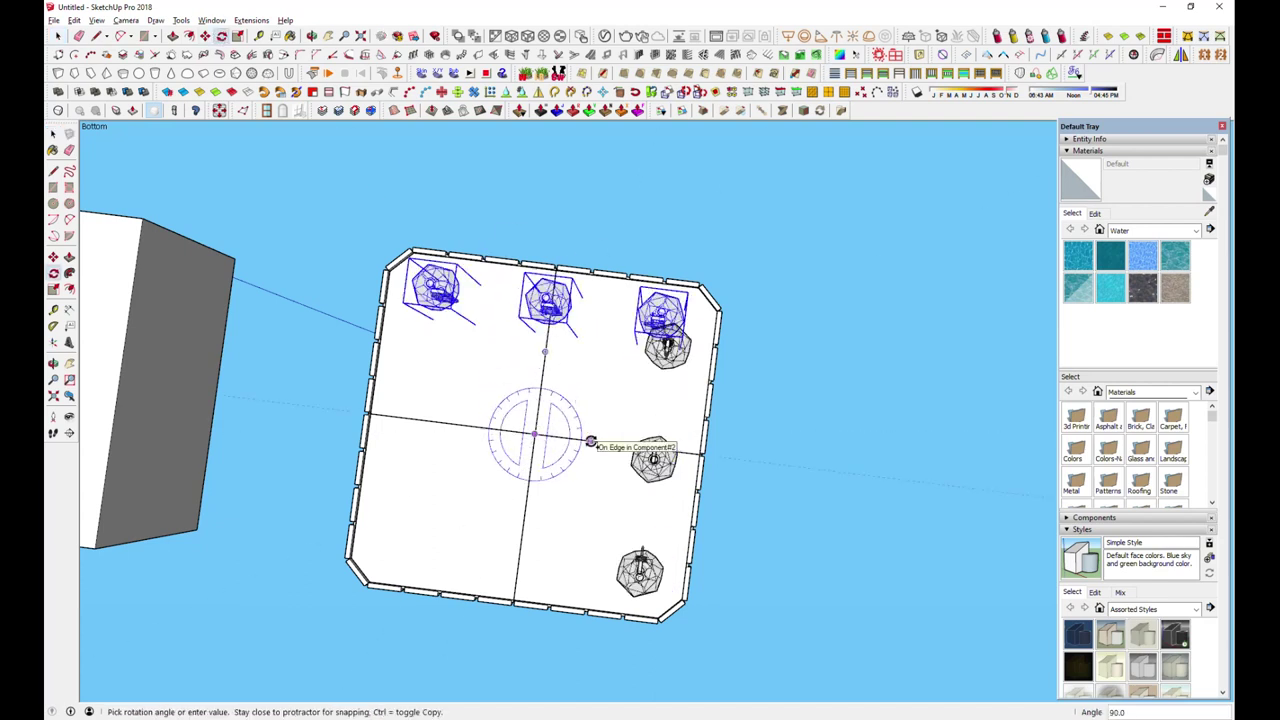
- Rotate-copy the pendants 90° around the tray centre to ring the underside
{"action": "left_click", "coordinate": [56, 38]}
{"action": "left_click", "coordinate": [205, 36]}
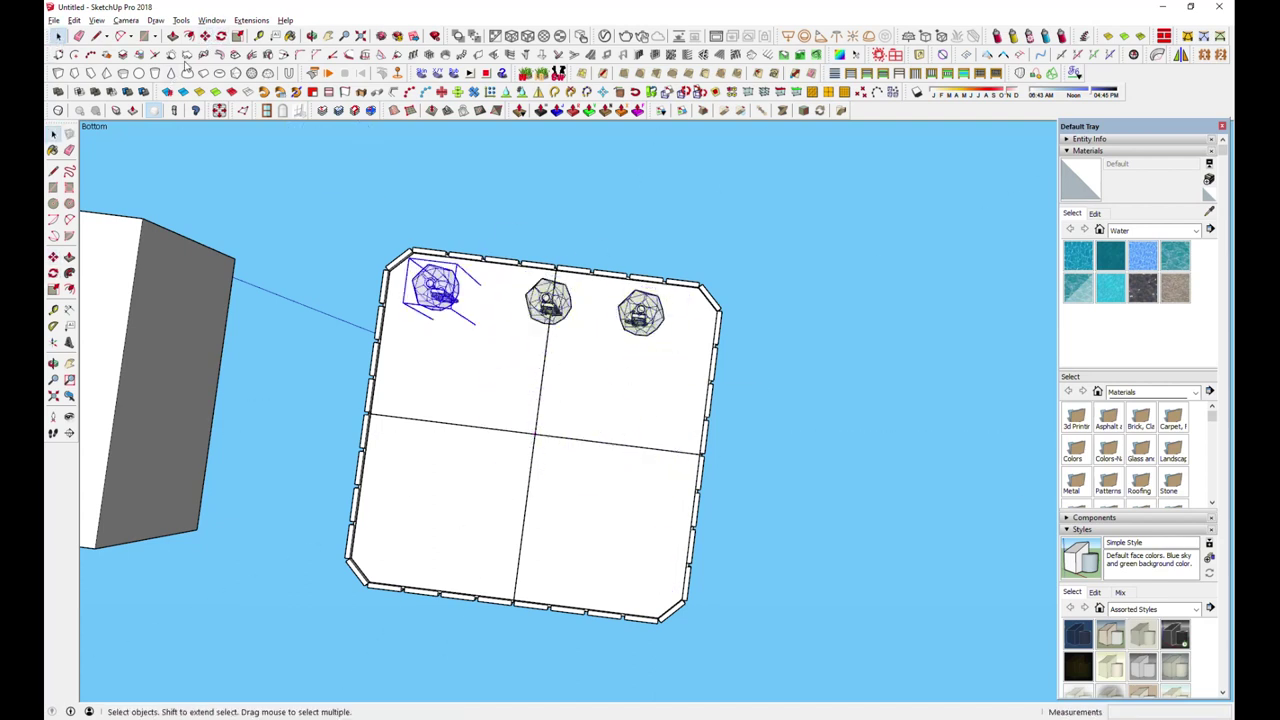
{"action": "left_click", "coordinate": [535, 432]}
{"action": "left_click", "coordinate": [547, 337]}
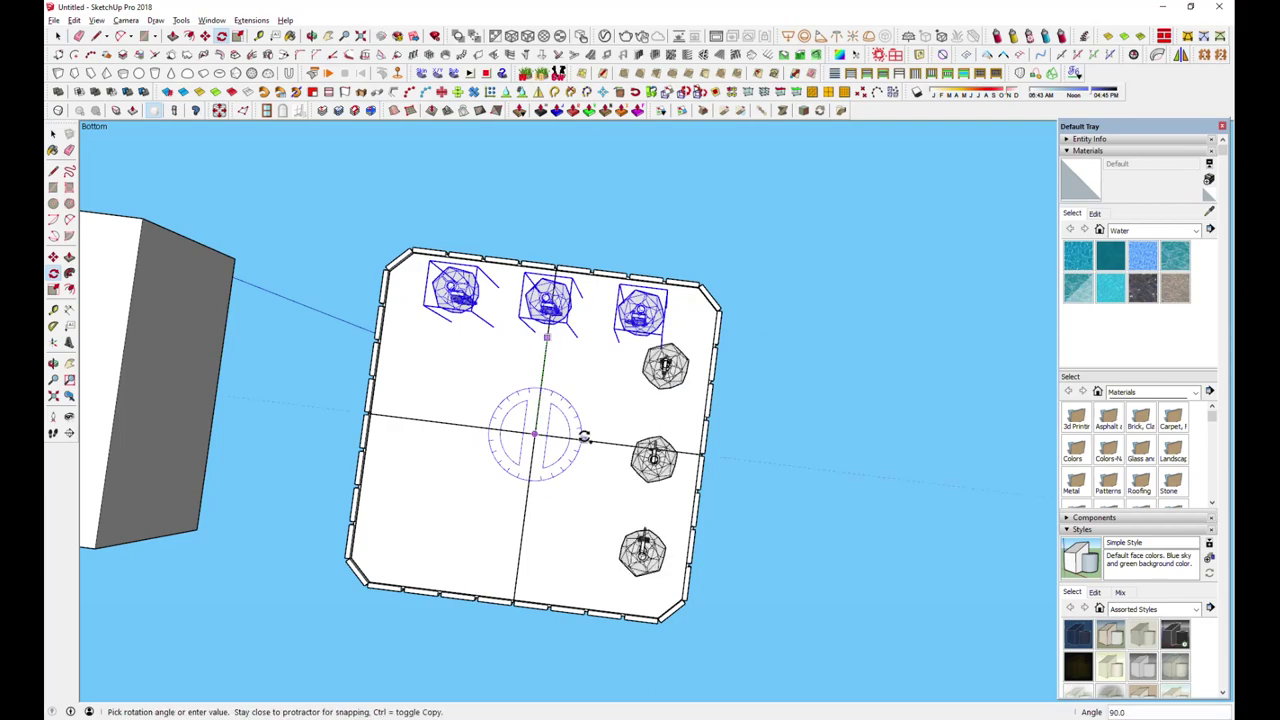
{"action": "left_click", "coordinate": [537, 437]}
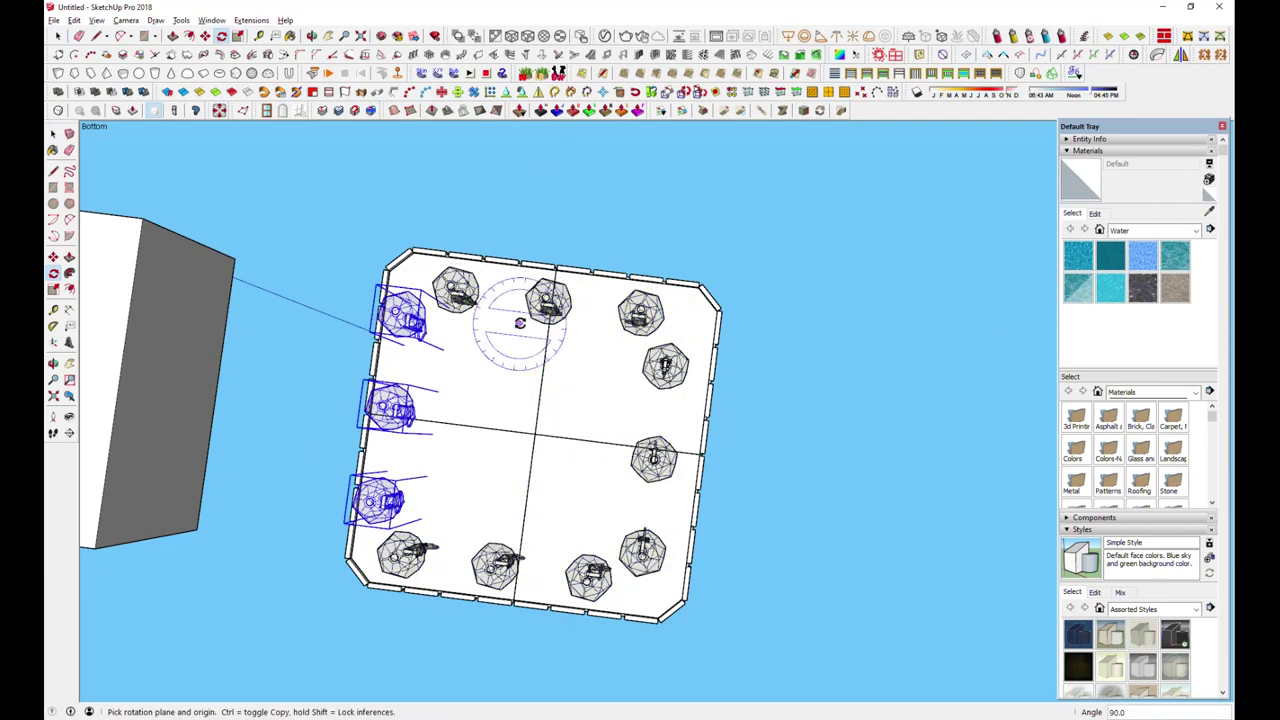
{"action": "middle_click_drag", "start_coordinate": [520, 320], "coordinate": [499, 576]}
- Check the reference photo, then open the pendant lamp model's group for editing
{"action": "key", "text": "alt+Tab"}
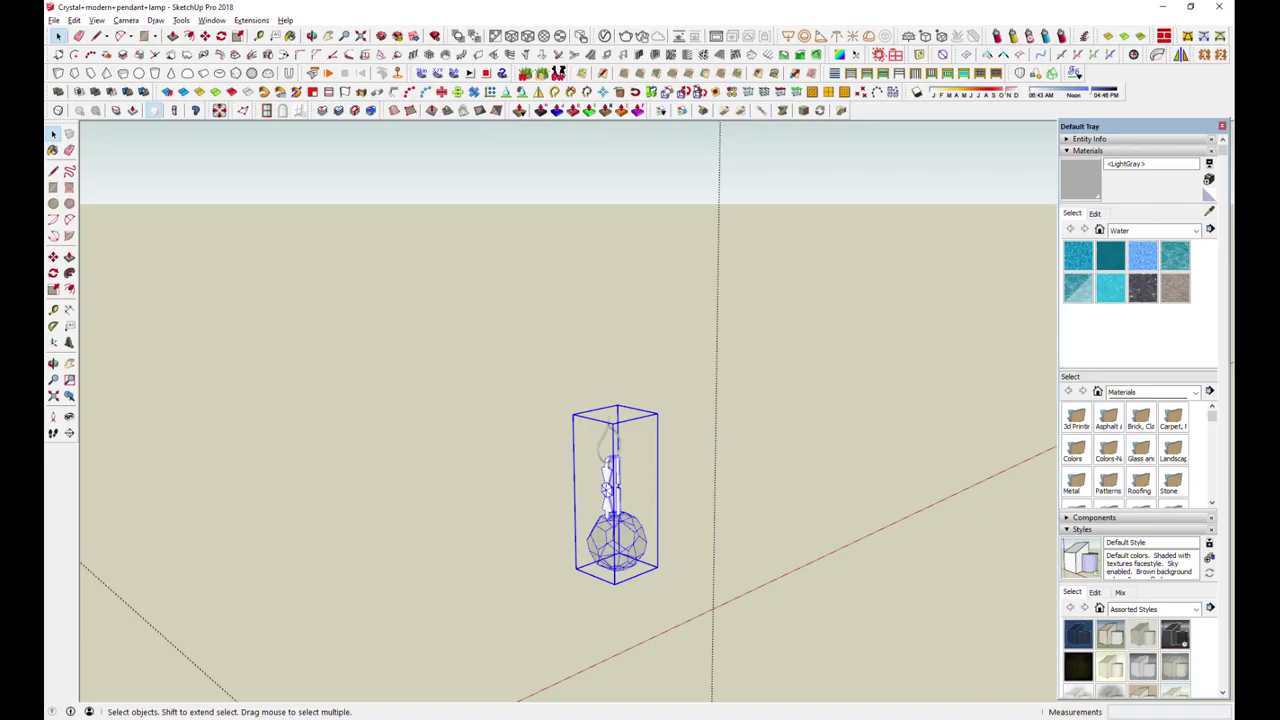
{"action": "left_click", "coordinate": [548, 700]}
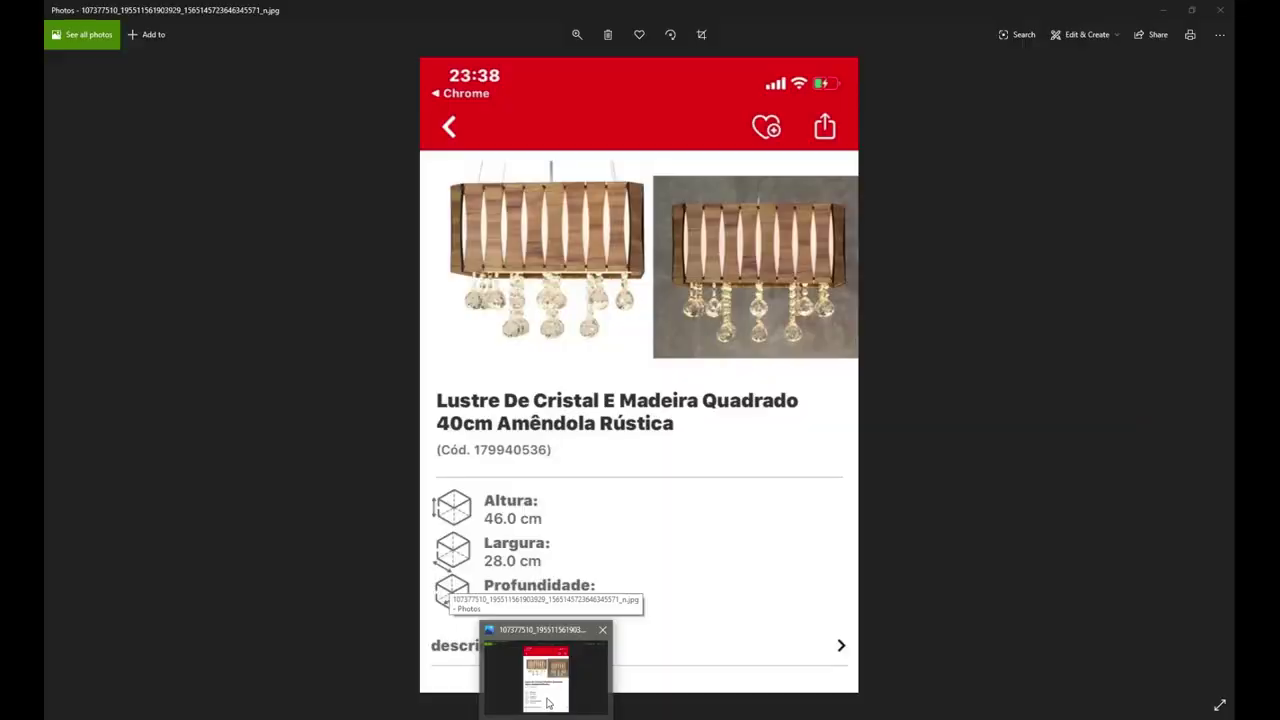
{"action": "left_click", "coordinate": [548, 703]}
{"action": "double_click", "coordinate": [623, 535]}
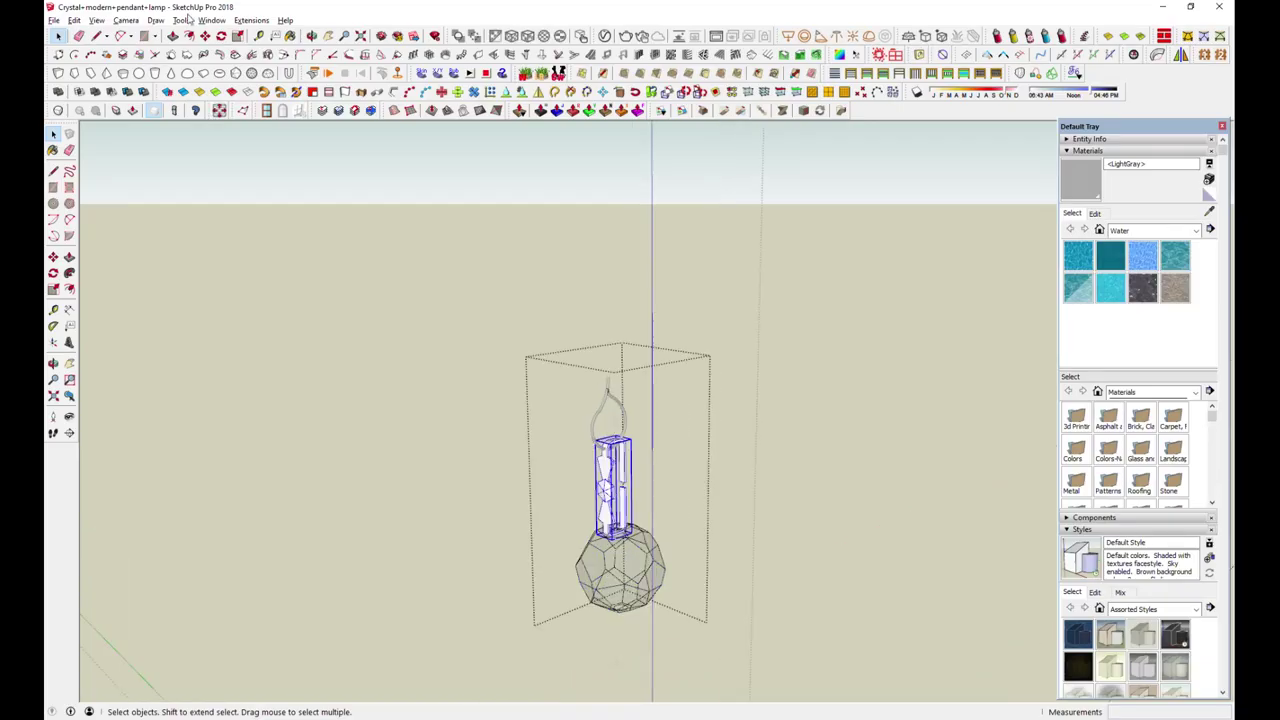
- Copy the crystal chain section upward to sit above the original
{"action": "scroll", "coordinate": [751, 551], "scroll_direction": "up", "scroll_amount": 3}
{"action": "left_click", "coordinate": [751, 551]}
{"action": "key", "text": "ctrl"}
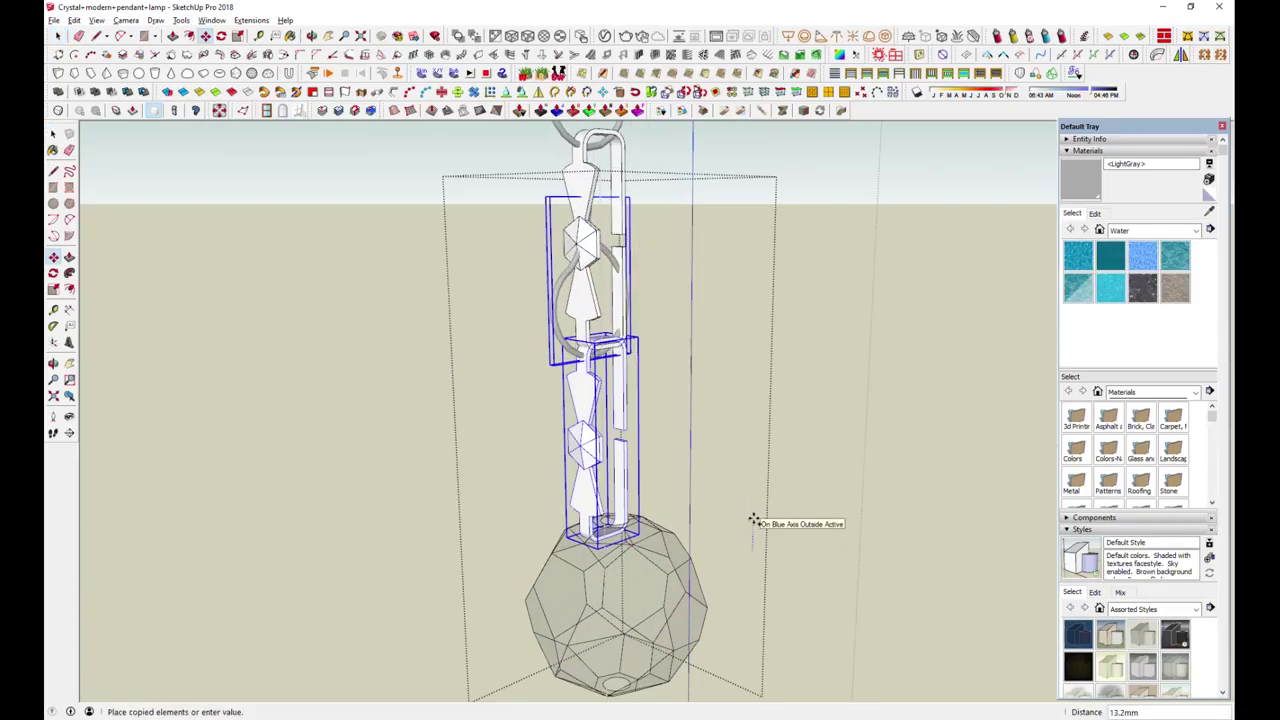
{"action": "left_click", "coordinate": [751, 517]}
{"action": "left_click", "coordinate": [58, 36]}
- Rotate the copied chain section 90 degrees about the lamp
{"action": "middle_click_drag", "start_coordinate": [560, 400], "coordinate": [586, 337]}
{"action": "scroll", "coordinate": [529, 403], "scroll_direction": "up", "scroll_amount": 5}
{"action": "mouse_move", "coordinate": [529, 403]}
{"action": "middle_mouse_down", "text": "shift"}
{"action": "mouse_move", "coordinate": [540, 511]}
{"action": "mouse_move", "coordinate": [226, 51]}
{"action": "middle_mouse_up", "text": "shift"}
{"action": "scroll", "coordinate": [540, 511], "scroll_direction": "down", "scroll_amount": 5}
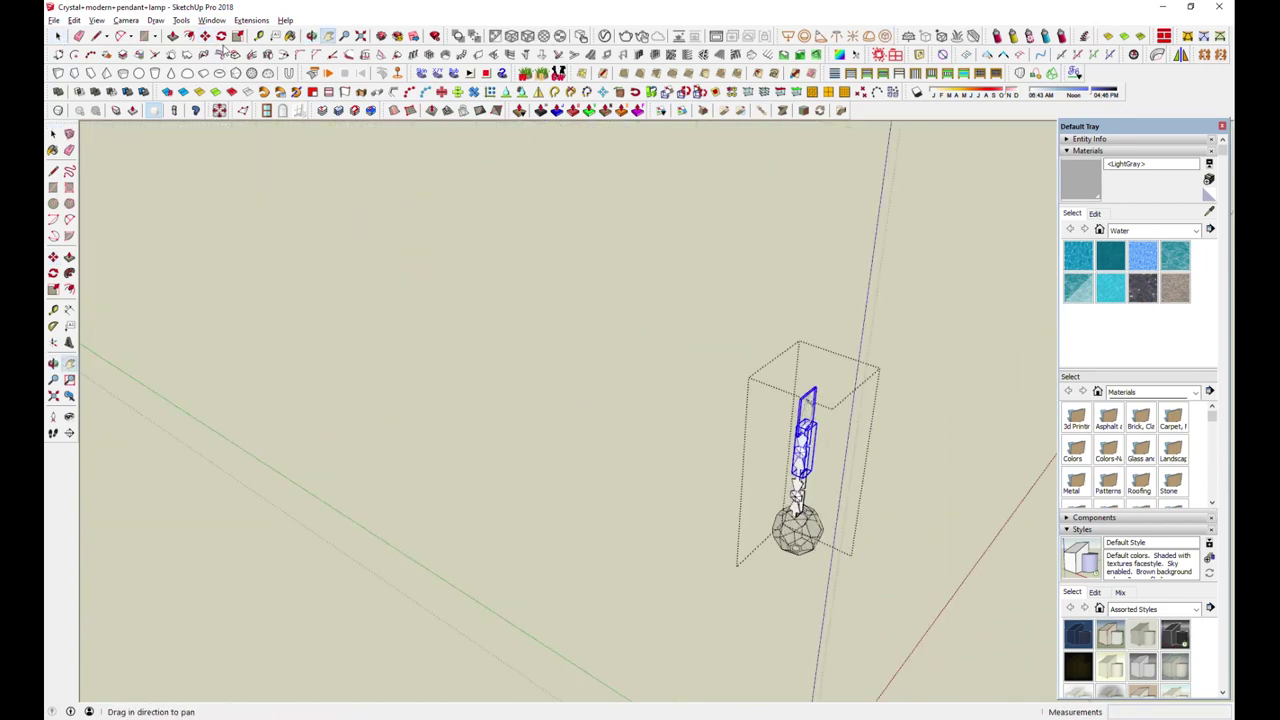
{"action": "left_click", "coordinate": [787, 572]}
{"action": "left_click", "coordinate": [205, 36]}
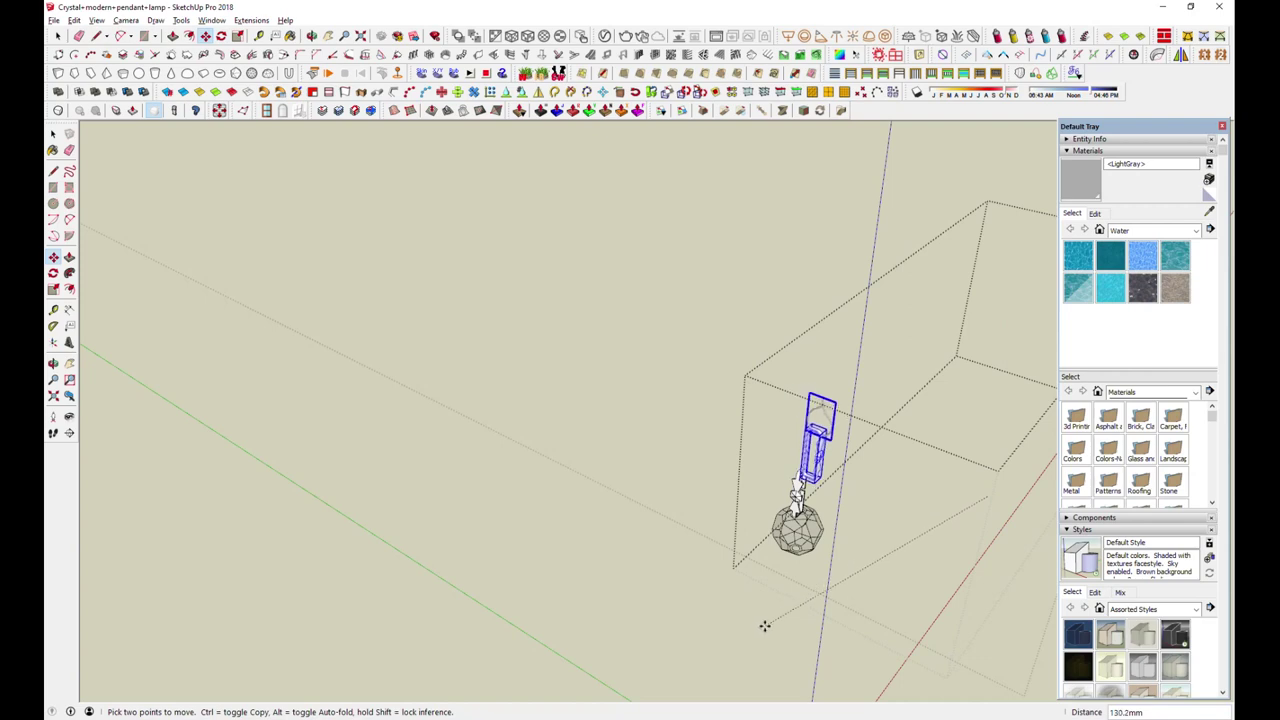
{"action": "middle_click_drag", "start_coordinate": [763, 627], "coordinate": [820, 452]}
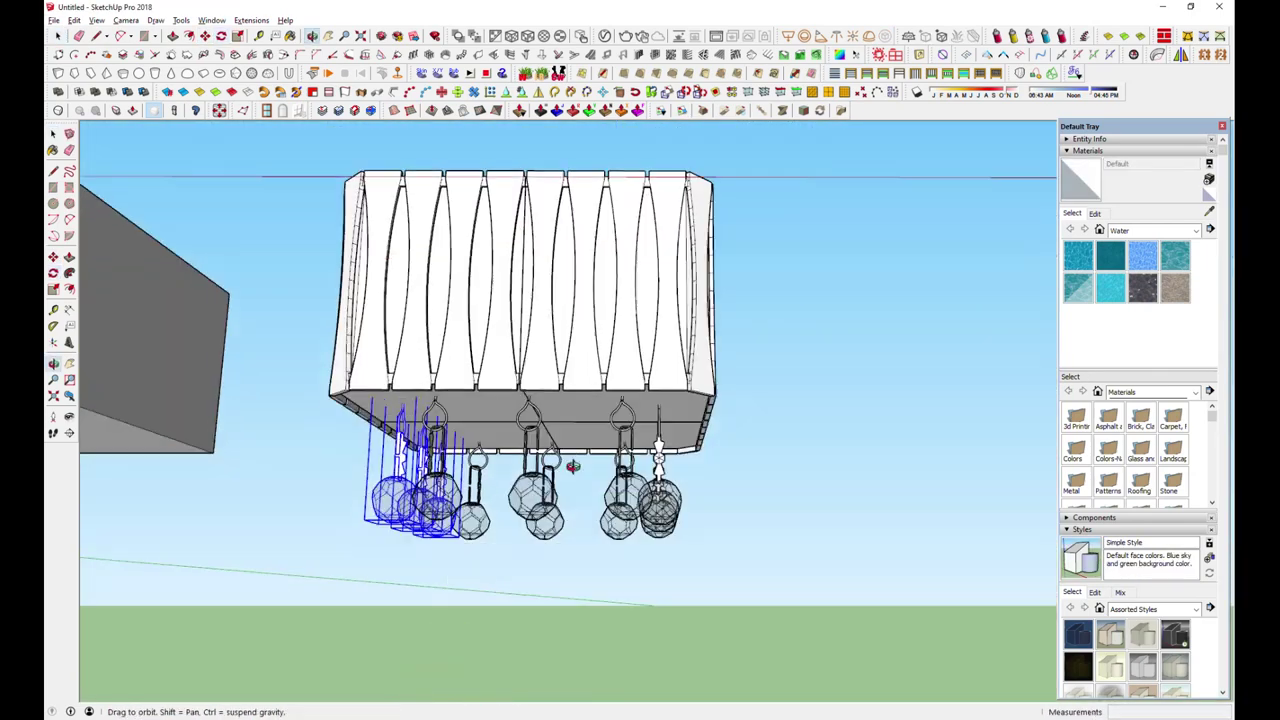
- Move the selected lamp down onto the bottom face of the box
{"action": "middle_click_drag", "start_coordinate": [585, 525], "coordinate": [588, 452]}
{"action": "key", "text": "m"}
{"action": "middle_click_drag", "start_coordinate": [720, 260], "coordinate": [774, 464]}
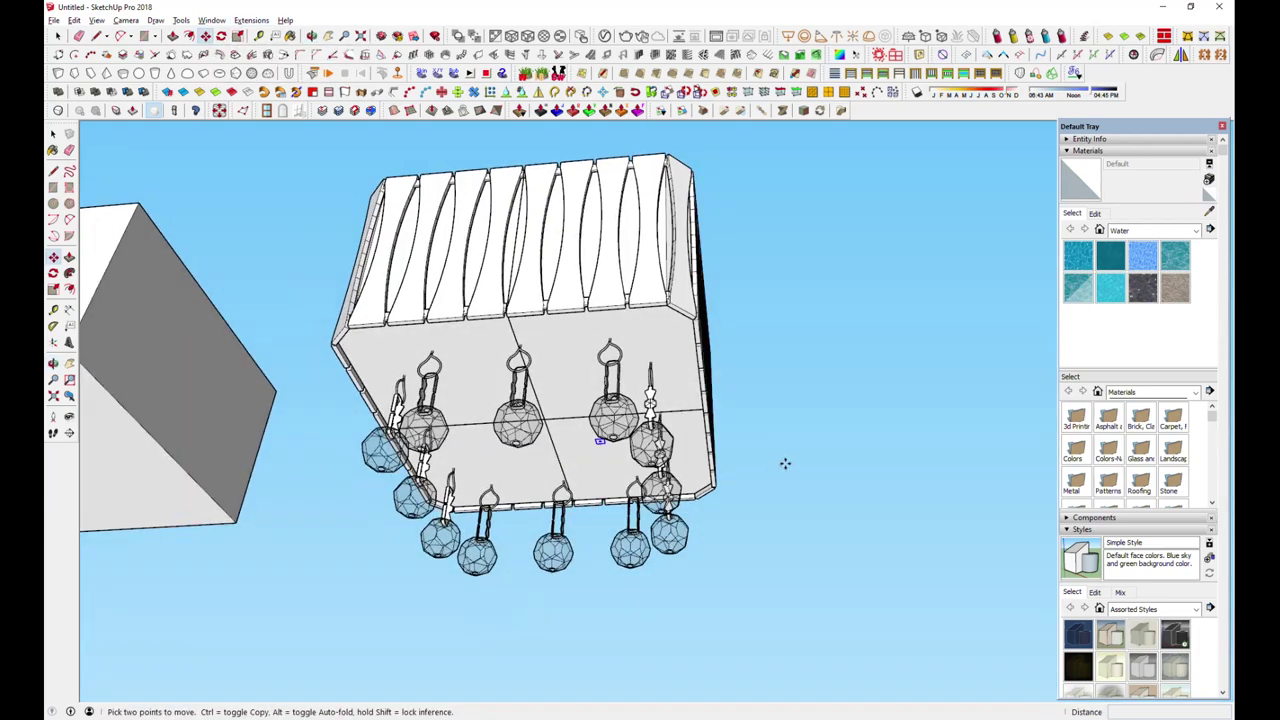
{"action": "left_click", "coordinate": [640, 512]}
{"action": "mouse_move", "coordinate": [640, 512]}
{"action": "middle_mouse_down"}
{"action": "mouse_move", "coordinate": [658, 372]}
{"action": "mouse_move", "coordinate": [543, 571]}
{"action": "middle_mouse_up"}
{"action": "scroll", "coordinate": [543, 571], "scroll_direction": "up", "scroll_amount": 3}
{"action": "mouse_move", "coordinate": [612, 313]}
{"action": "middle_mouse_down"}
{"action": "mouse_move", "coordinate": [698, 537]}
{"action": "mouse_move", "coordinate": [709, 357]}
{"action": "middle_mouse_up"}
- Copy the lamp below itself to form a column of long pendants
{"action": "key", "text": "ctrl"}
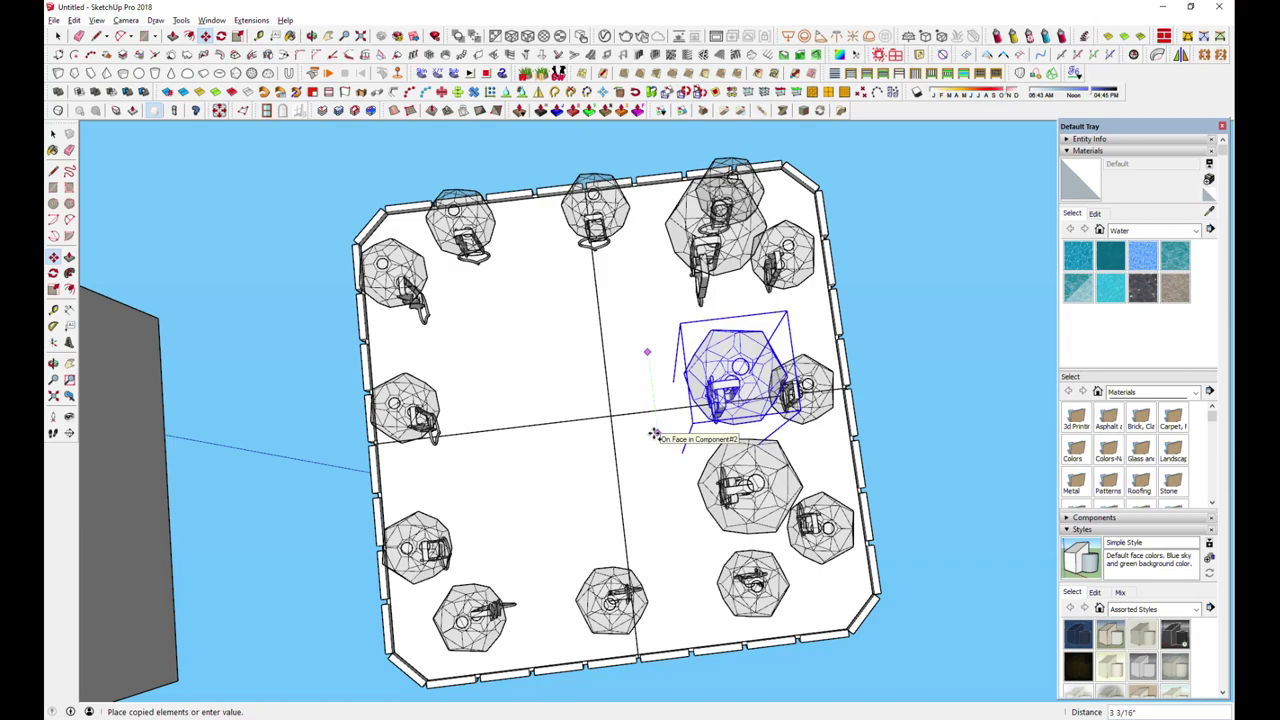
{"action": "middle_click_drag", "start_coordinate": [655, 433], "coordinate": [700, 510]}
{"action": "left_click", "coordinate": [704, 512]}
{"action": "key", "text": "space"}
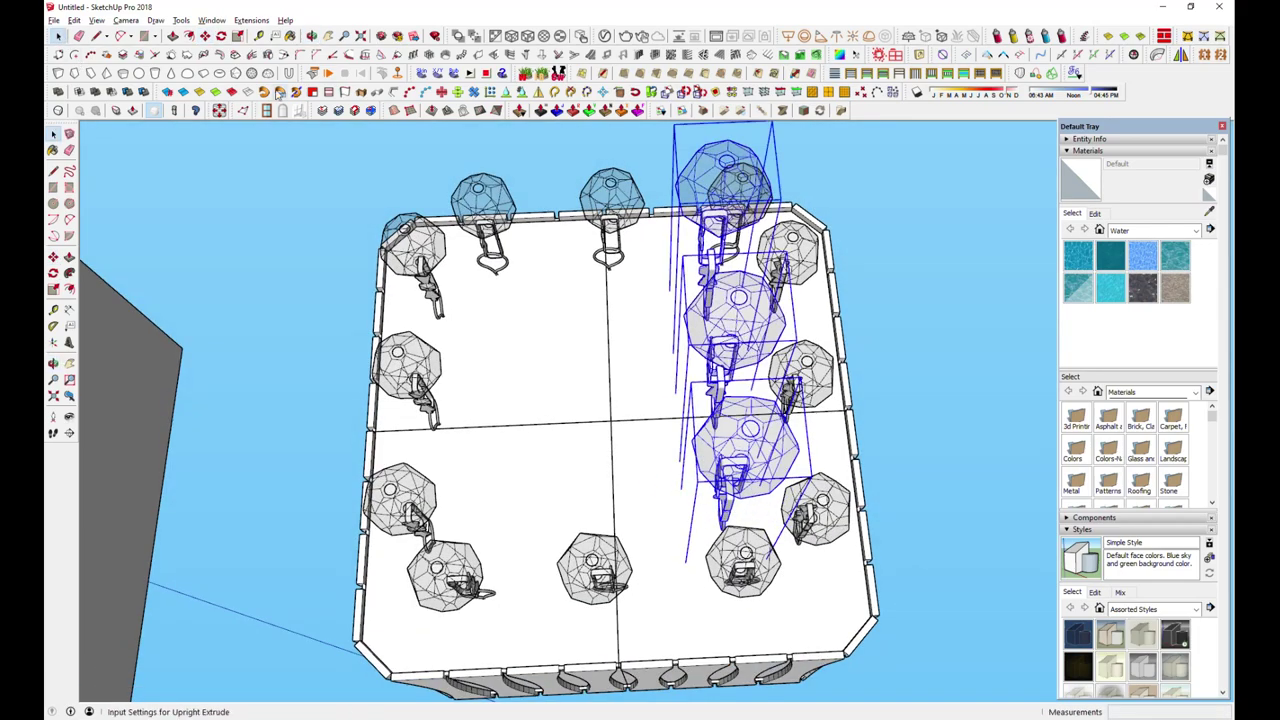
- Copy the pendant column sideways to the left of the original
{"action": "key", "text": "m"}
{"action": "key", "text": "ctrl"}
{"action": "left_click", "coordinate": [738, 300]}
{"action": "left_click", "coordinate": [448, 300]}
{"action": "mouse_move", "coordinate": [448, 300]}
{"action": "middle_mouse_down"}
{"action": "mouse_move", "coordinate": [650, 430]}
{"action": "mouse_move", "coordinate": [403, 557]}
{"action": "mouse_move", "coordinate": [457, 566]}
{"action": "middle_mouse_up"}
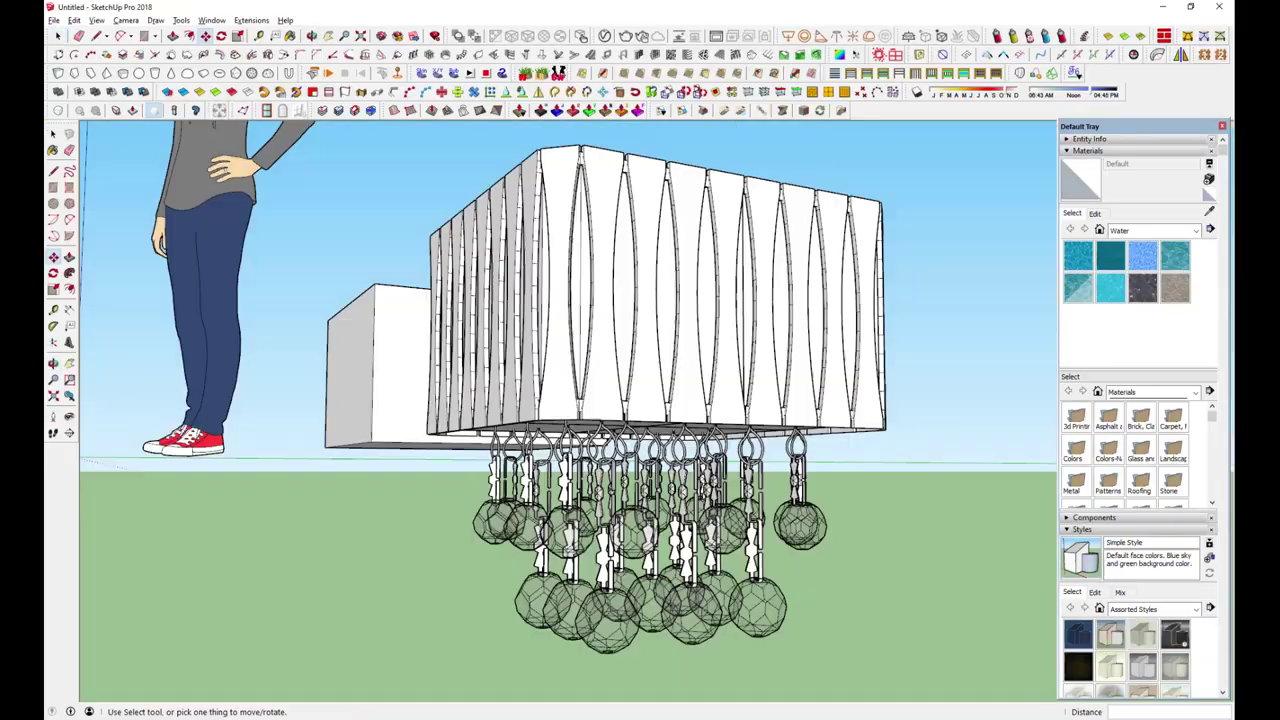
- From a near-front view, try scaling the selected crystal sphere, then cancel
{"action": "mouse_move", "coordinate": [820, 470]}
{"action": "middle_mouse_down"}
{"action": "mouse_move", "coordinate": [863, 486]}
{"action": "mouse_move", "coordinate": [765, 476]}
{"action": "middle_mouse_up"}
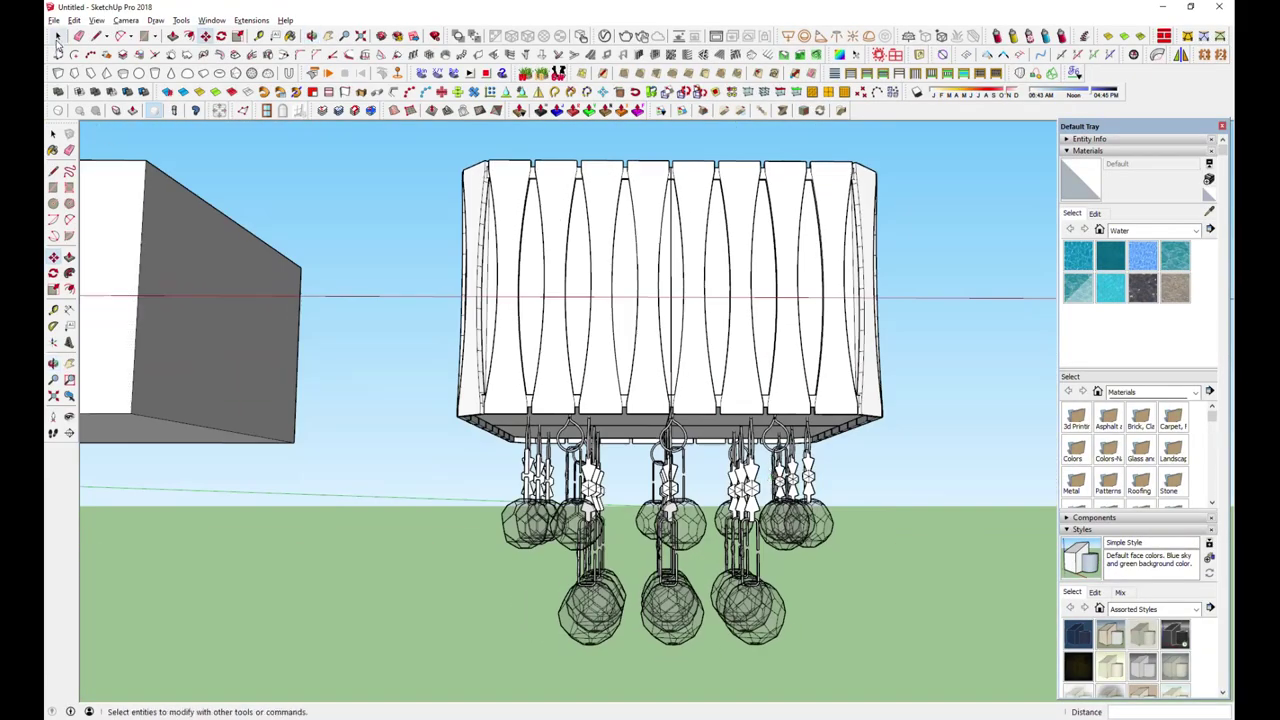
{"action": "key", "text": "s"}
{"action": "scroll", "coordinate": [760, 600], "scroll_direction": "up", "scroll_amount": 2}
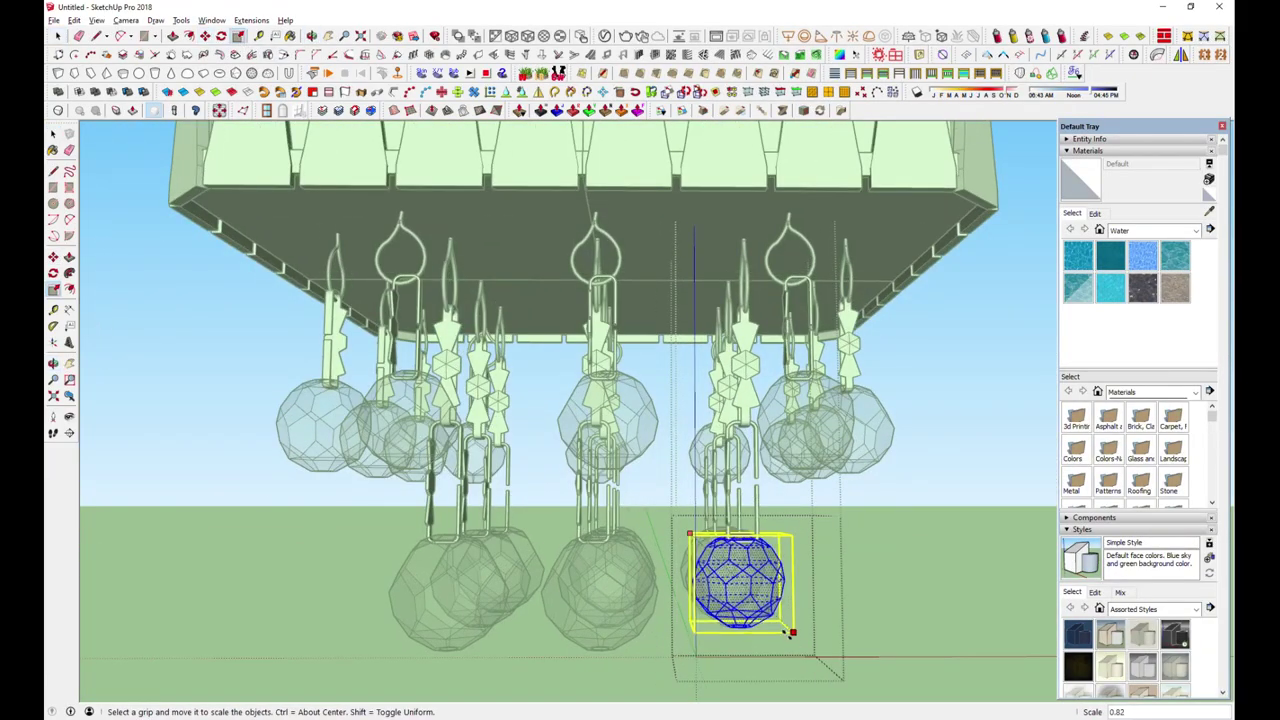
{"action": "scroll", "coordinate": [513, 417], "scroll_direction": "down", "scroll_amount": 5}
{"action": "key", "text": "space"}
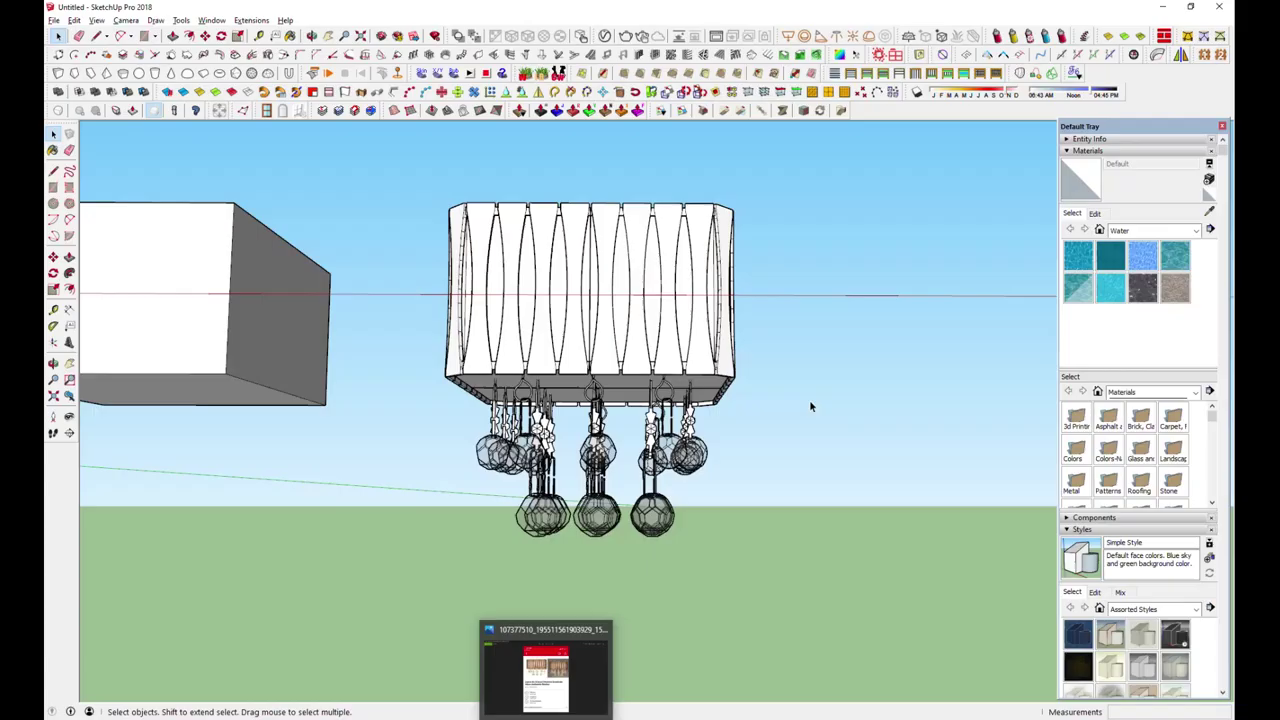
- Select the hanging crystals and start moving them, then abandon the move
{"action": "middle_click_drag", "start_coordinate": [809, 399], "coordinate": [712, 443]}
{"action": "left_click", "coordinate": [633, 411]}
{"action": "key", "text": "m"}
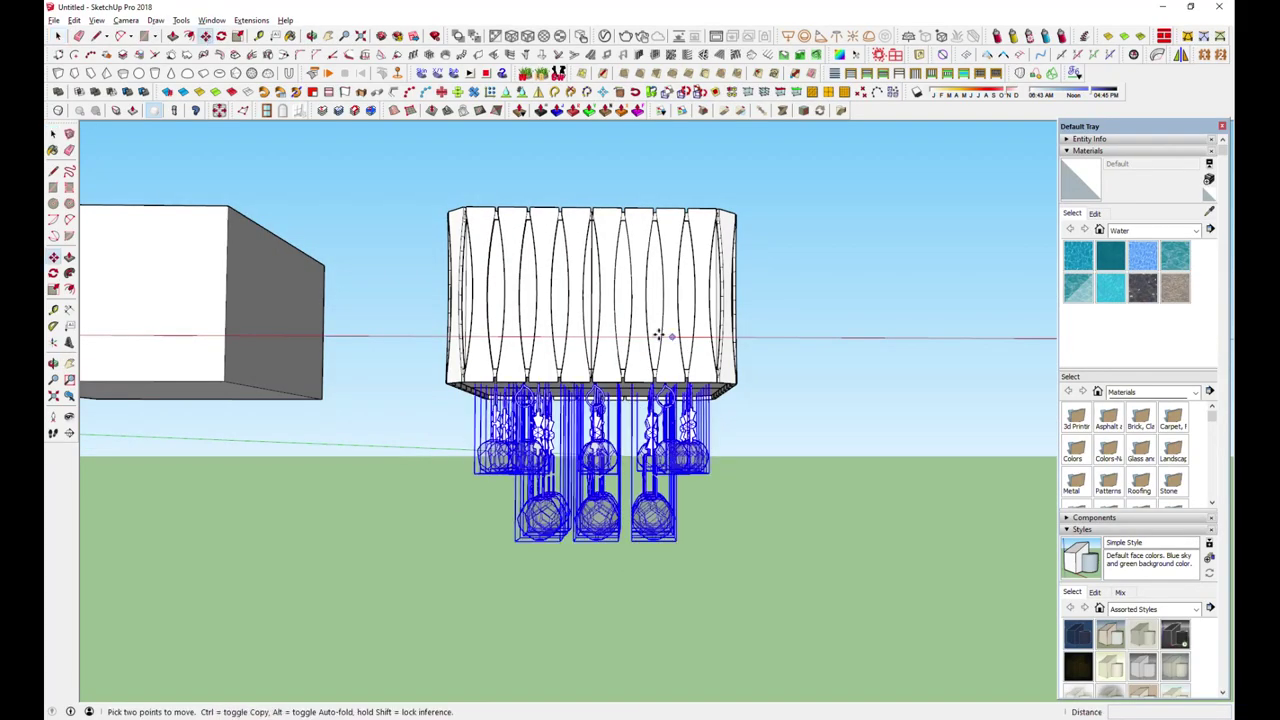
{"action": "scroll", "coordinate": [640, 320], "scroll_direction": "up", "scroll_amount": 2}
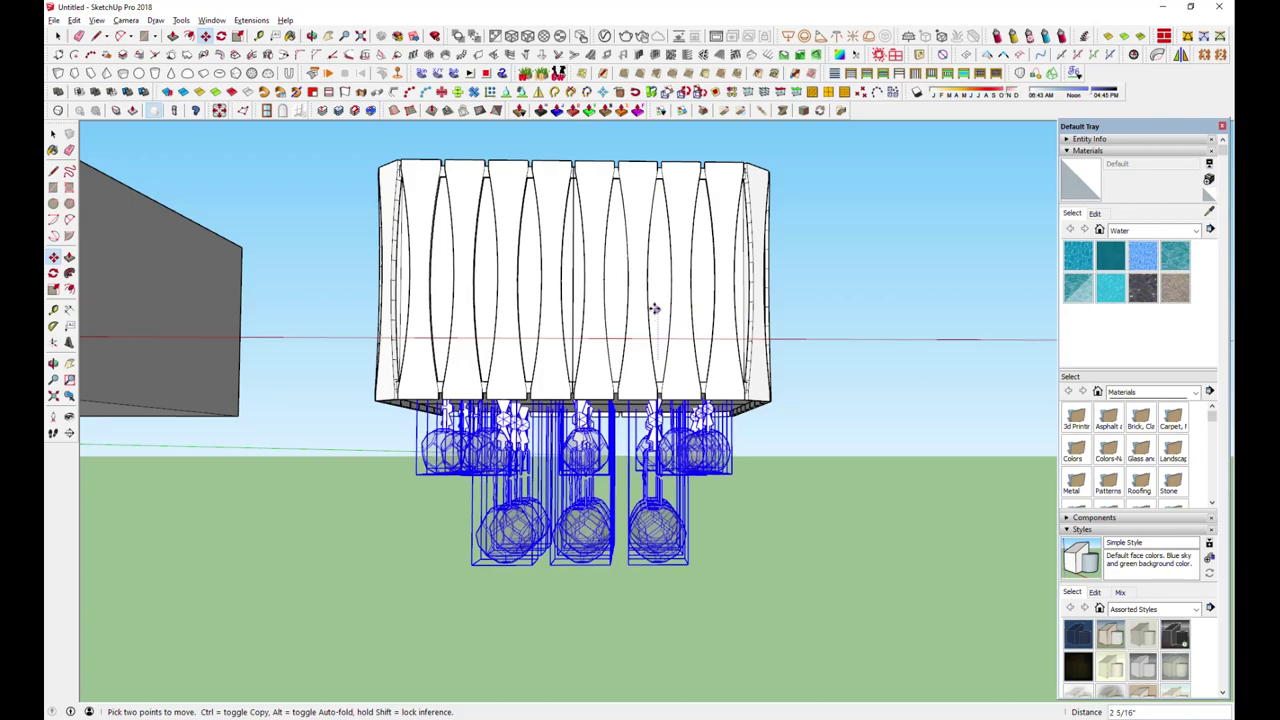
{"action": "key", "text": "space"}
{"action": "left_click", "coordinate": [334, 315]}
{"action": "middle_click_drag", "start_coordinate": [334, 315], "coordinate": [820, 506]}
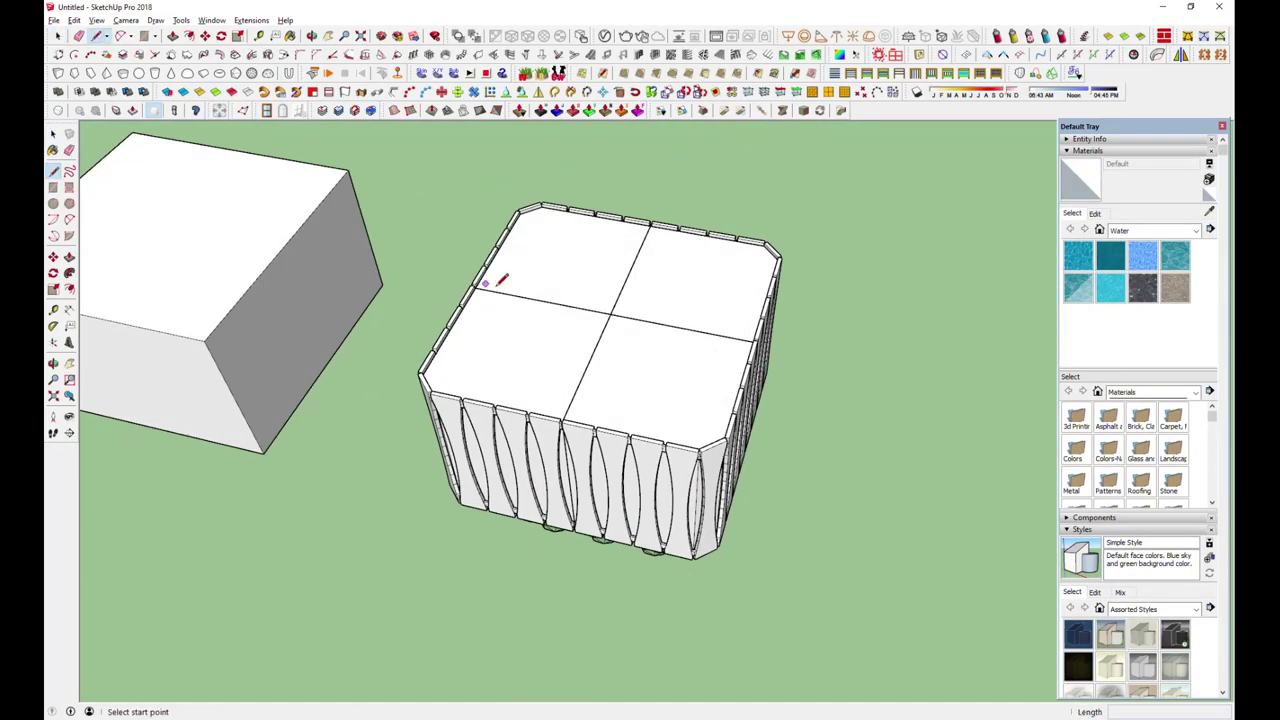
- Draw four cord lines from the box's top corners to a common apex above it
{"action": "left_click", "coordinate": [501, 281]}
{"action": "scroll", "coordinate": [591, 149], "scroll_direction": "down", "scroll_amount": 3}
{"action": "scroll", "coordinate": [686, 371], "scroll_direction": "up", "scroll_amount": 3}
{"action": "scroll", "coordinate": [620, 545], "scroll_direction": "up", "scroll_amount": 3}
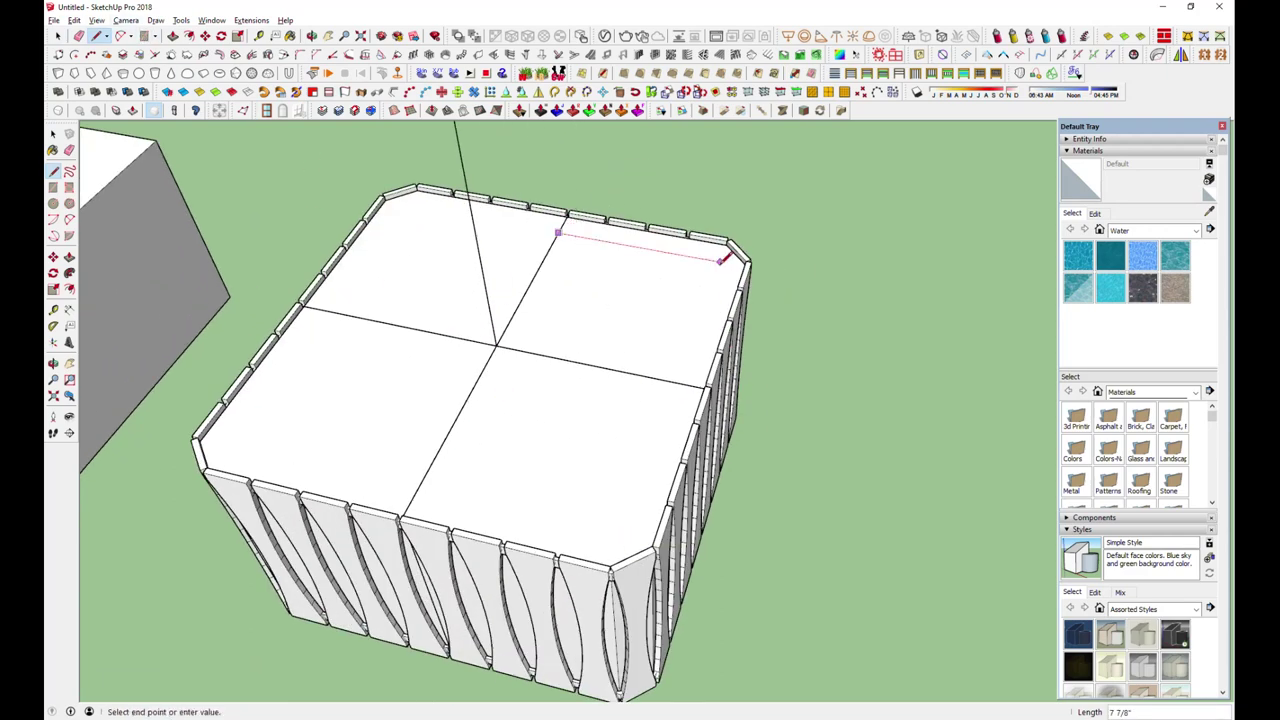
{"action": "scroll", "coordinate": [457, 229], "scroll_direction": "down", "scroll_amount": 5}
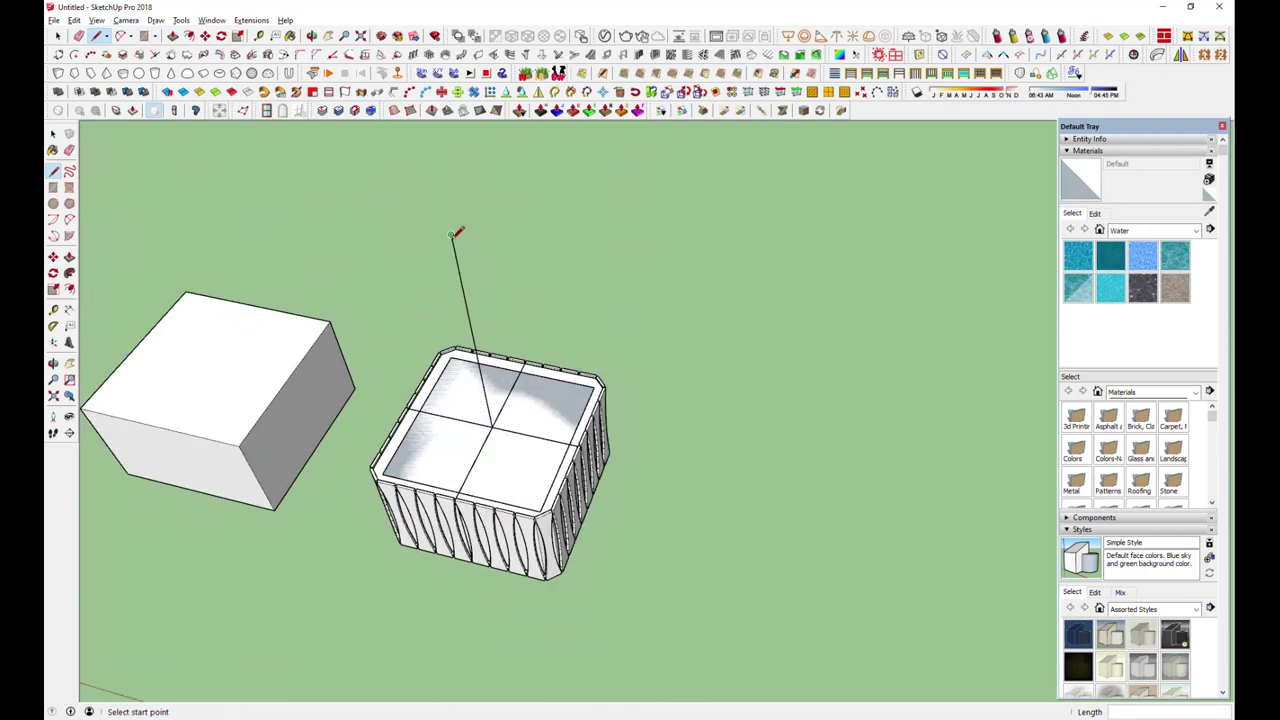
{"action": "scroll", "coordinate": [430, 114], "scroll_direction": "up", "scroll_amount": 3}
{"action": "scroll", "coordinate": [436, 210], "scroll_direction": "down", "scroll_amount": 1}
{"action": "left_click", "coordinate": [436, 211]}
{"action": "mouse_move", "coordinate": [436, 211]}
{"action": "middle_mouse_down"}
{"action": "mouse_move", "coordinate": [443, 449]}
{"action": "mouse_move", "coordinate": [646, 243]}
{"action": "middle_mouse_up"}
{"action": "key", "text": "space"}
{"action": "middle_click_drag", "start_coordinate": [655, 403], "coordinate": [468, 314]}
- Run Helix Along Curve on the first suspension cord and confirm its settings
{"action": "left_click", "coordinate": [585, 412]}
{"action": "middle_click_drag", "start_coordinate": [585, 412], "coordinate": [612, 395]}
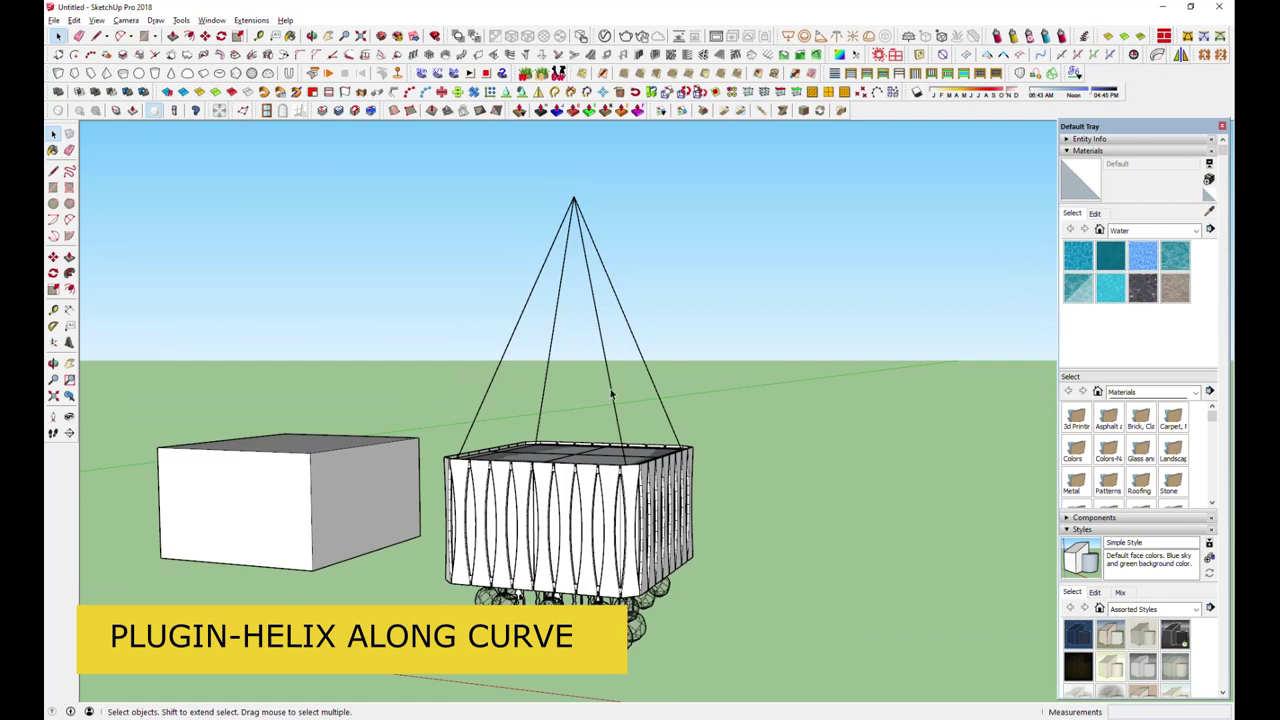
{"action": "left_click", "coordinate": [1082, 37]}
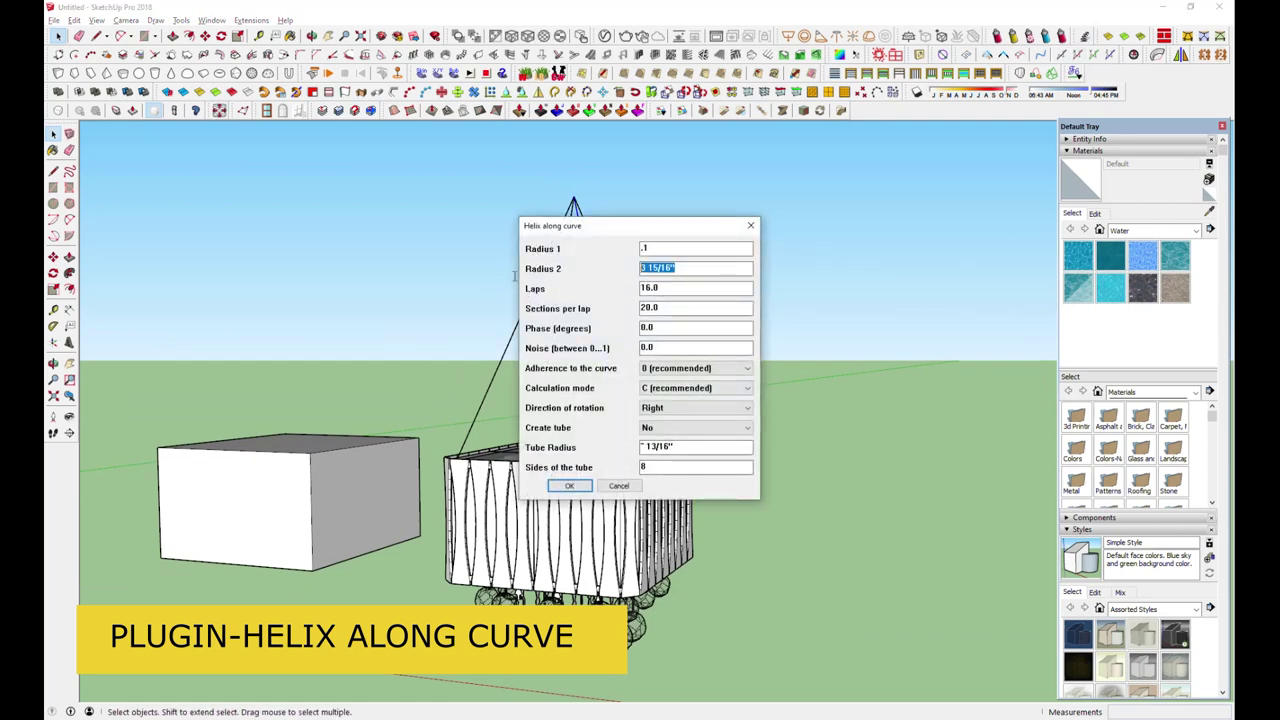
{"action": "left_click", "coordinate": [556, 486]}
{"action": "scroll", "coordinate": [623, 400], "scroll_direction": "up", "scroll_amount": 5}
{"action": "scroll", "coordinate": [746, 423], "scroll_direction": "up", "scroll_amount": 3}
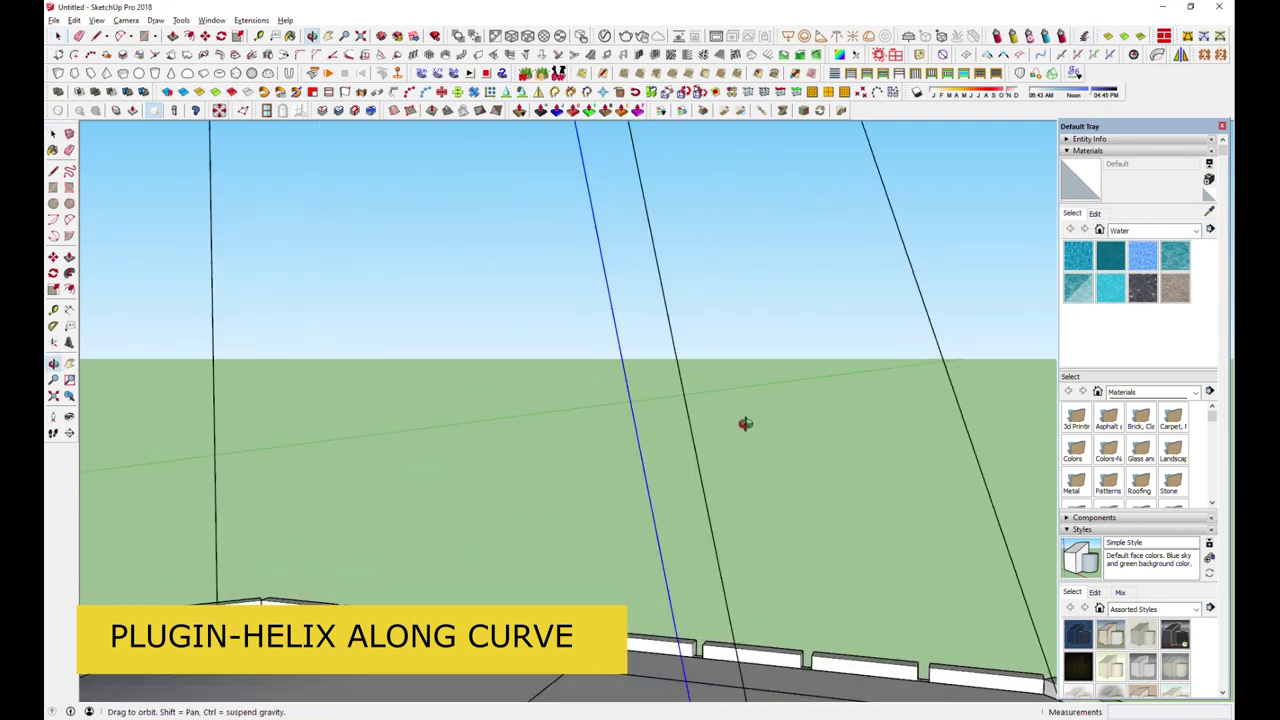
- Rerun Helix Along Curve to generate a twisted helix tube along the cord
{"action": "left_click", "coordinate": [1084, 37]}
{"action": "left_click", "coordinate": [569, 486]}
{"action": "scroll", "coordinate": [571, 486], "scroll_direction": "down", "scroll_amount": 5}
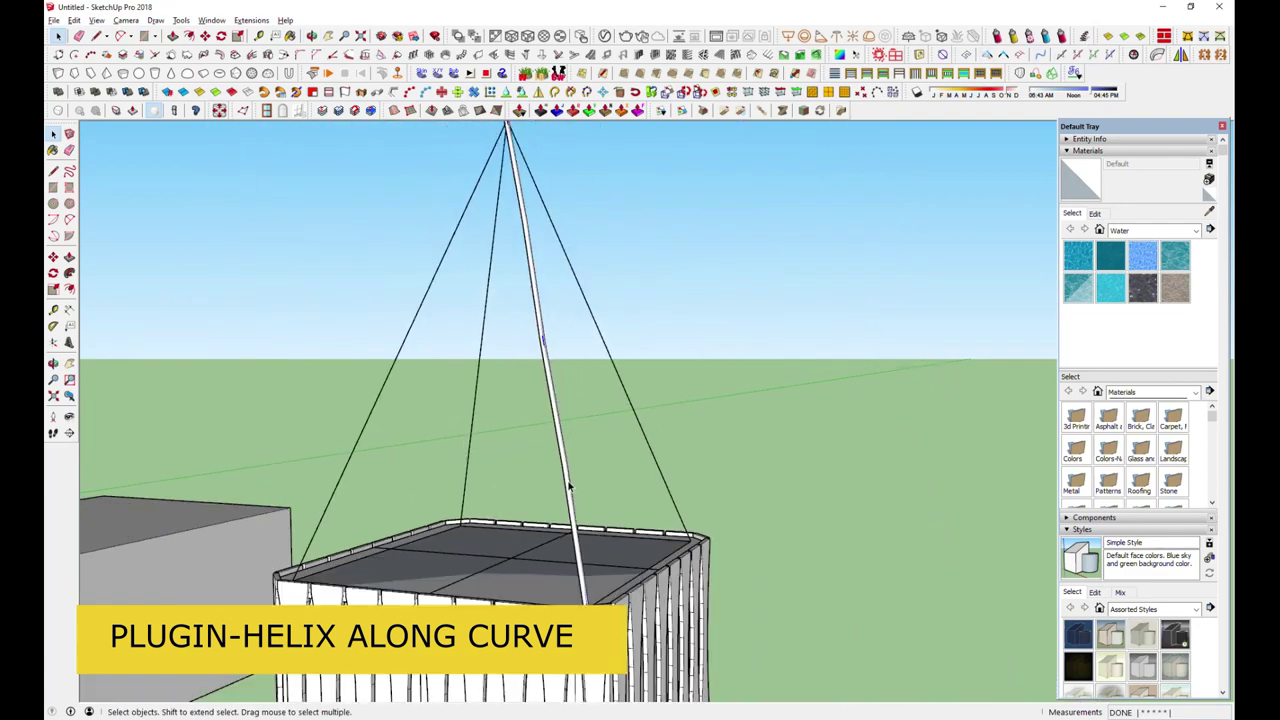
{"action": "scroll", "coordinate": [760, 300], "scroll_direction": "up", "scroll_amount": 2}
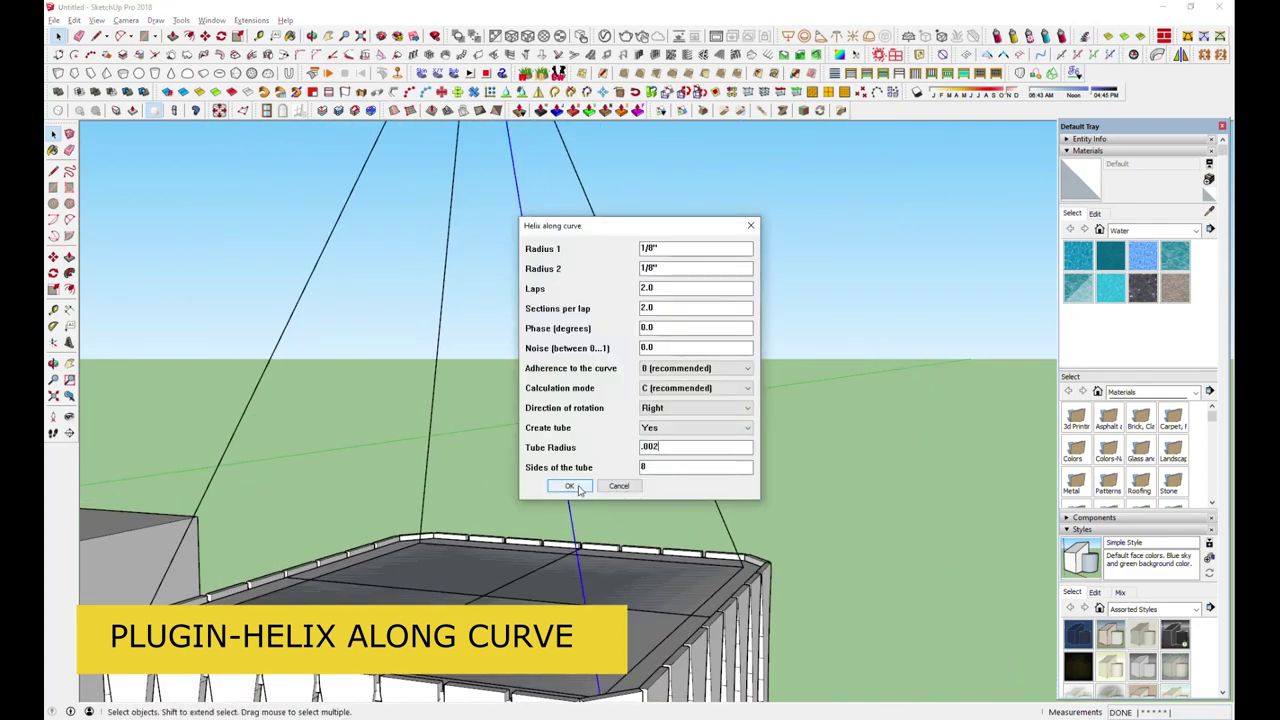
{"action": "left_click", "coordinate": [578, 489]}
{"action": "scroll", "coordinate": [543, 391], "scroll_direction": "up", "scroll_amount": 3}
{"action": "scroll", "coordinate": [587, 511], "scroll_direction": "down", "scroll_amount": 3}
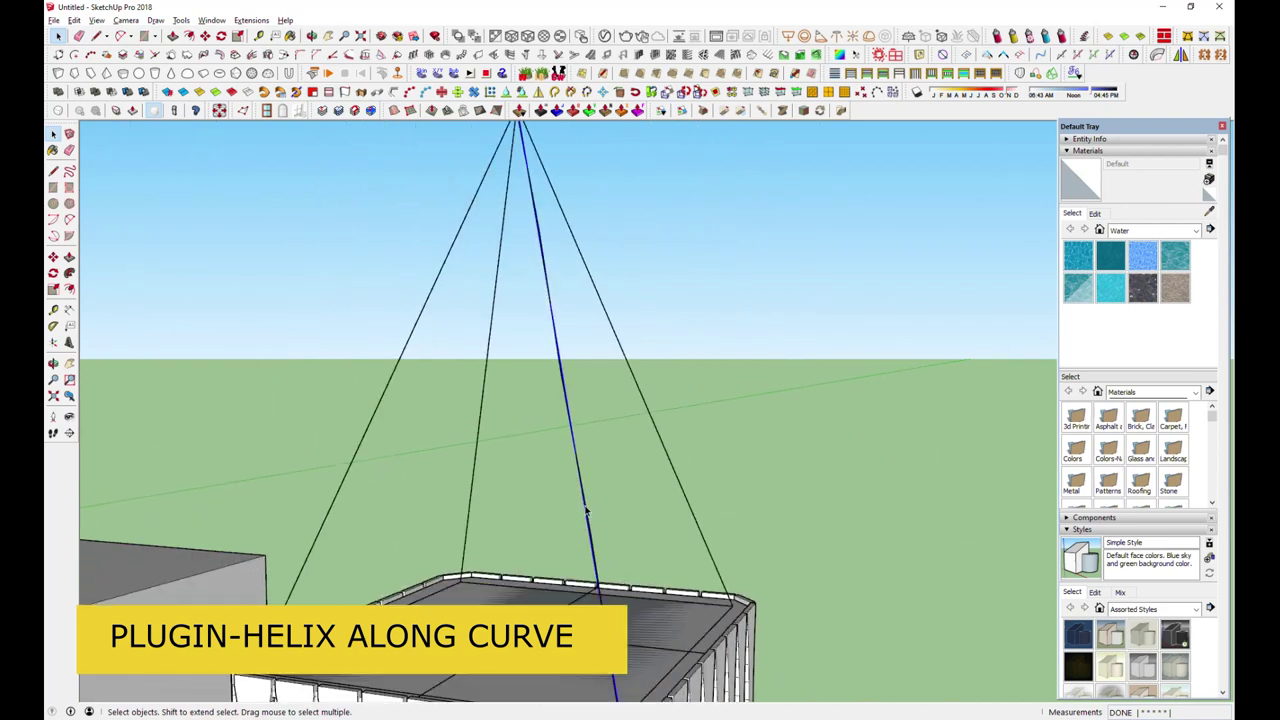
- Add a helix tube along another suspension cord and inspect the cables
{"action": "left_click", "coordinate": [1082, 38]}
{"action": "left_click", "coordinate": [569, 486]}
{"action": "scroll", "coordinate": [560, 480], "scroll_direction": "up", "scroll_amount": 2}
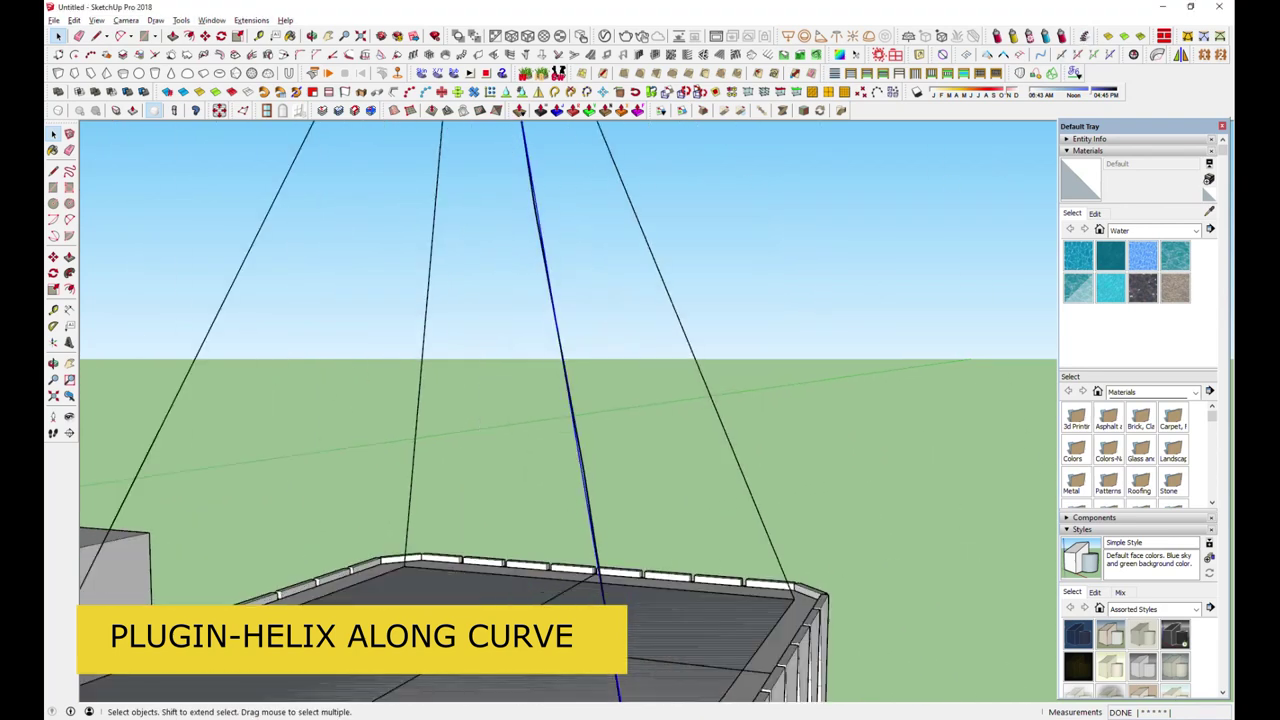
{"action": "scroll", "coordinate": [555, 482], "scroll_direction": "down", "scroll_amount": 2}
{"action": "scroll", "coordinate": [545, 485], "scroll_direction": "down", "scroll_amount": 2}
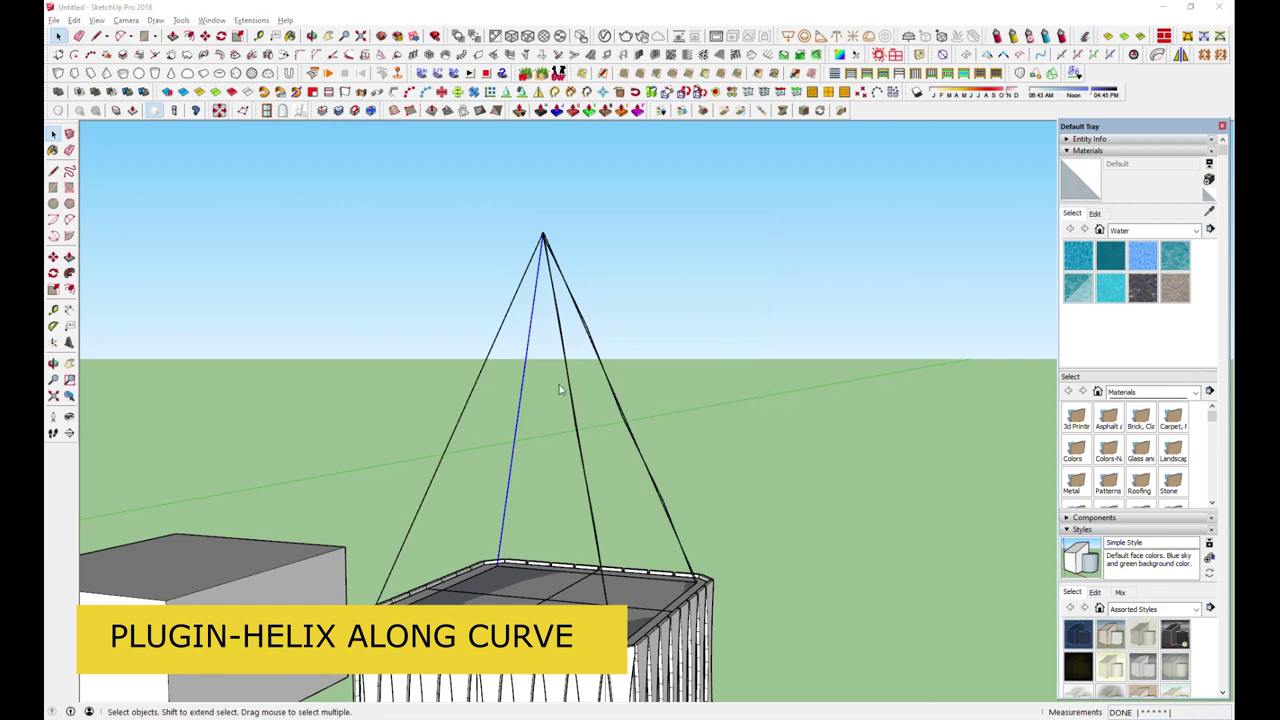
{"action": "scroll", "coordinate": [456, 410], "scroll_direction": "up", "scroll_amount": 2}
{"action": "scroll", "coordinate": [500, 418], "scroll_direction": "up", "scroll_amount": 2}
- Create a new material in the Materials tray and choose an image texture for it
{"action": "scroll", "coordinate": [540, 380], "scroll_direction": "up", "scroll_amount": 3}
{"action": "scroll", "coordinate": [600, 420], "scroll_direction": "down", "scroll_amount": 3}
{"action": "scroll", "coordinate": [740, 450], "scroll_direction": "down", "scroll_amount": 2}
{"action": "scroll", "coordinate": [770, 460], "scroll_direction": "down", "scroll_amount": 3}
{"action": "mouse_move", "coordinate": [714, 491]}
{"action": "middle_mouse_down"}
{"action": "mouse_move", "coordinate": [680, 520]}
{"action": "mouse_move", "coordinate": [660, 480]}
{"action": "middle_mouse_up"}
{"action": "scroll", "coordinate": [660, 480], "scroll_direction": "up", "scroll_amount": 3}
{"action": "scroll", "coordinate": [660, 480], "scroll_direction": "down", "scroll_amount": 2}
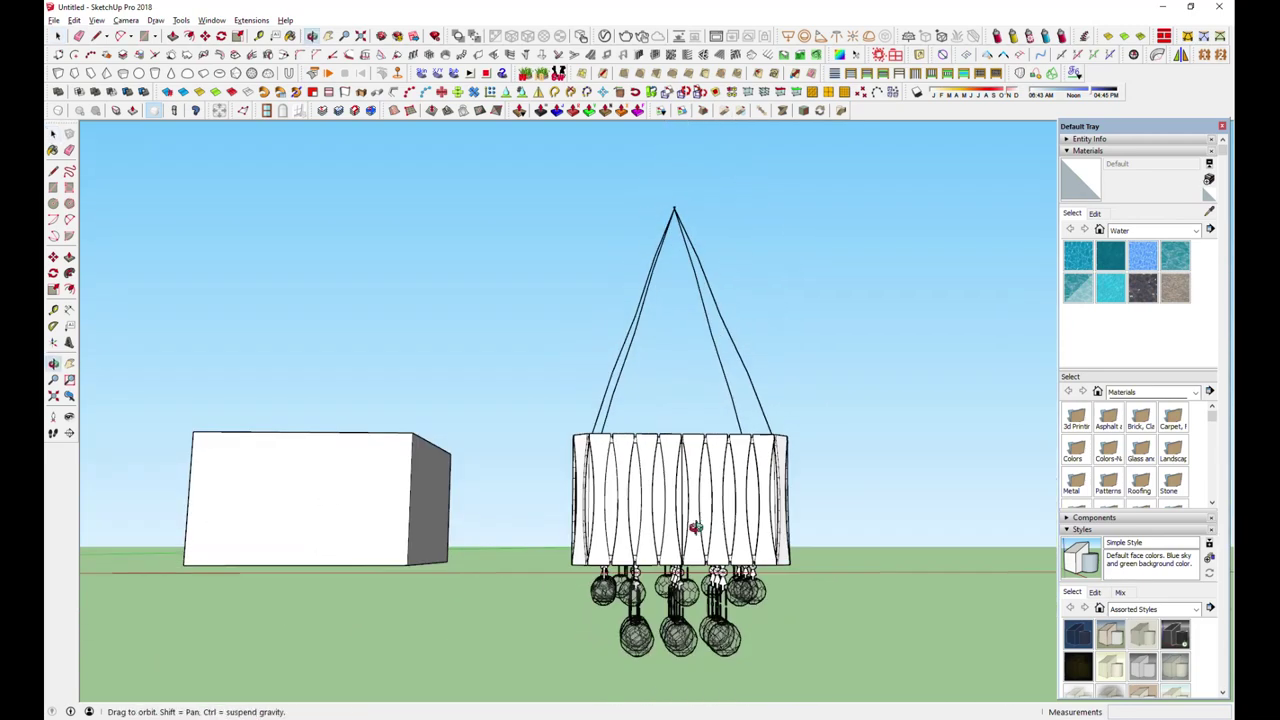
{"action": "scroll", "coordinate": [660, 450], "scroll_direction": "up", "scroll_amount": 2}
{"action": "left_click", "coordinate": [1209, 179]}
{"action": "left_click", "coordinate": [1179, 455]}
- Load the dark wood image from F: v ray settings > v ray textures > wood
{"action": "scroll", "coordinate": [870, 450], "scroll_direction": "down", "scroll_amount": 3}
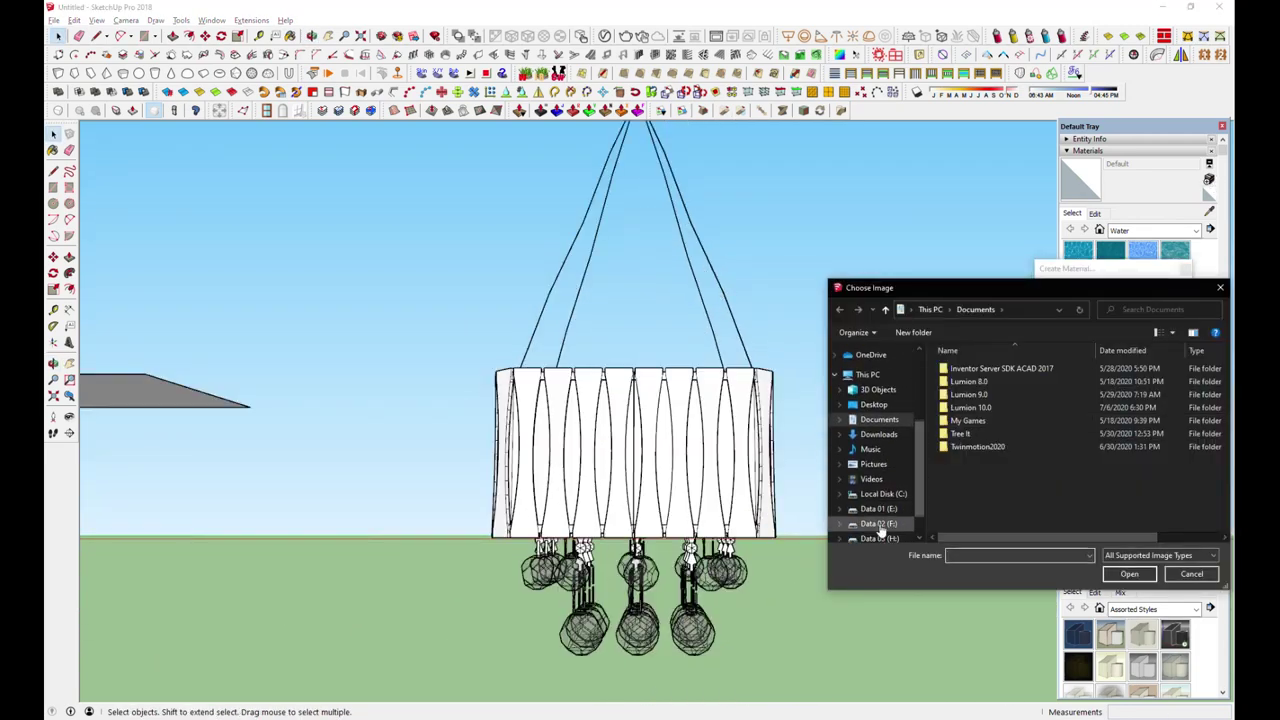
{"action": "left_click", "coordinate": [878, 523]}
{"action": "scroll", "coordinate": [1050, 463], "scroll_direction": "down", "scroll_amount": 2}
{"action": "double_click", "coordinate": [1038, 505]}
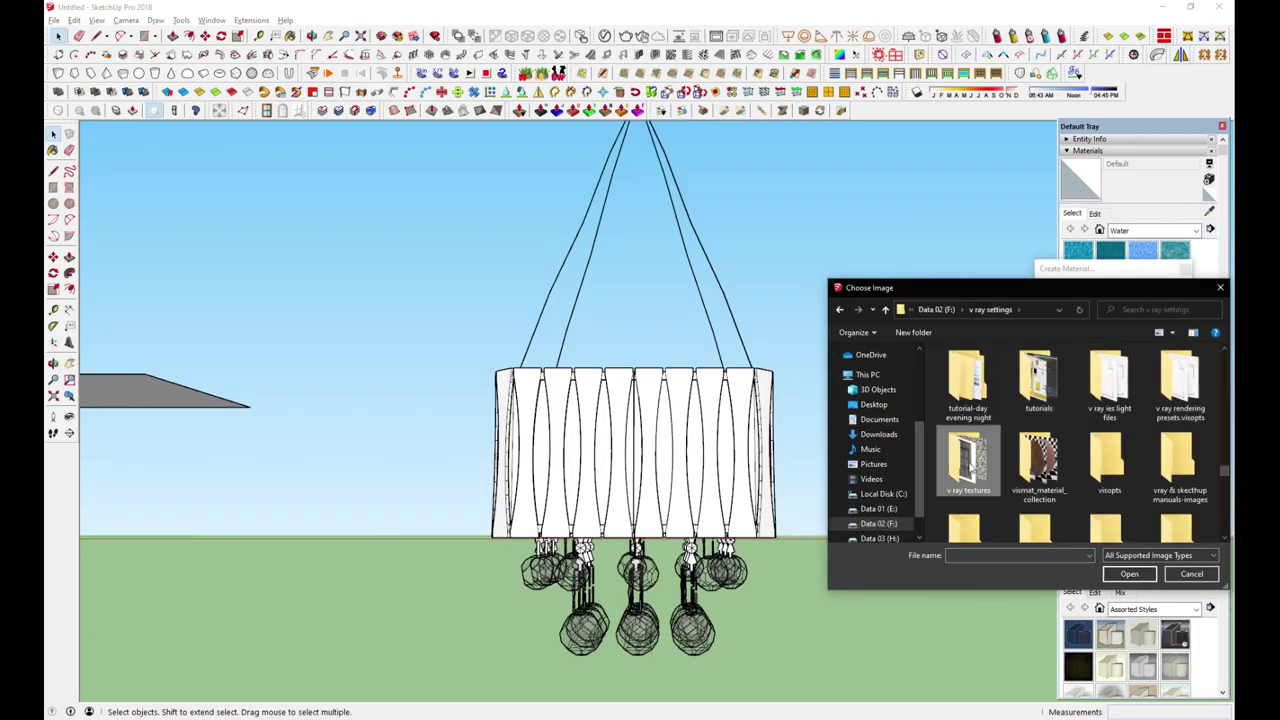
{"action": "double_click", "coordinate": [968, 430]}
{"action": "scroll", "coordinate": [1150, 420], "scroll_direction": "down", "scroll_amount": 3}
{"action": "double_click", "coordinate": [1180, 383]}
{"action": "scroll", "coordinate": [1093, 500], "scroll_direction": "down", "scroll_amount": 3}
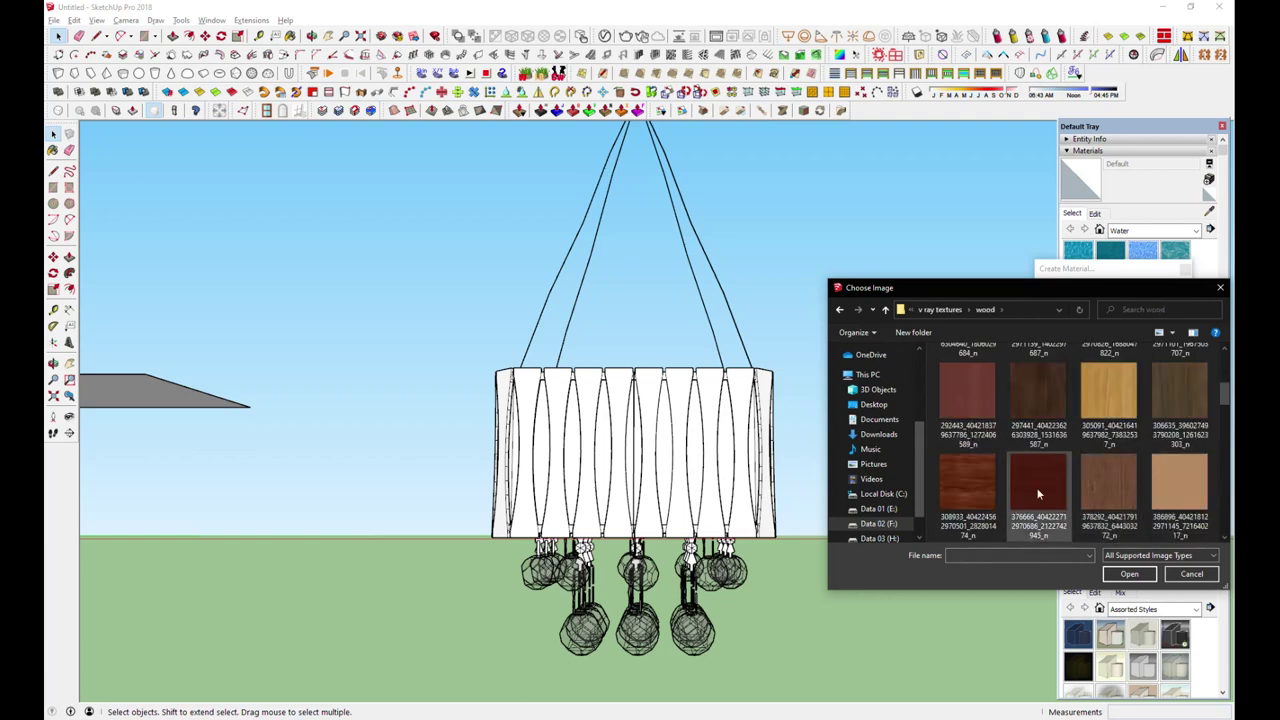
{"action": "scroll", "coordinate": [1108, 420], "scroll_direction": "down", "scroll_amount": 1}
{"action": "double_click", "coordinate": [1108, 388]}
{"action": "left_click", "coordinate": [1084, 540]}
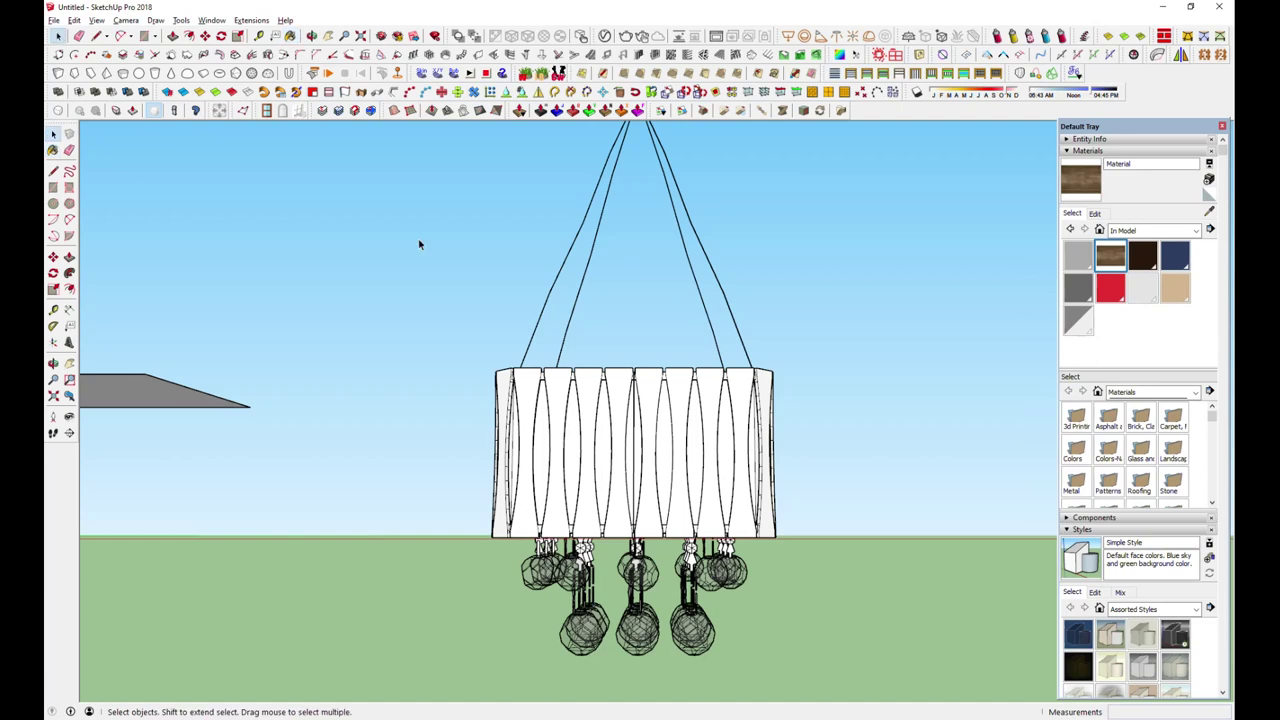
- Open the lampshade group and paint a slat with the new wood material
{"action": "scroll", "coordinate": [539, 420], "scroll_direction": "up", "scroll_amount": 3}
{"action": "double_click", "coordinate": [528, 457]}
{"action": "scroll", "coordinate": [530, 450], "scroll_direction": "up", "scroll_amount": 1}
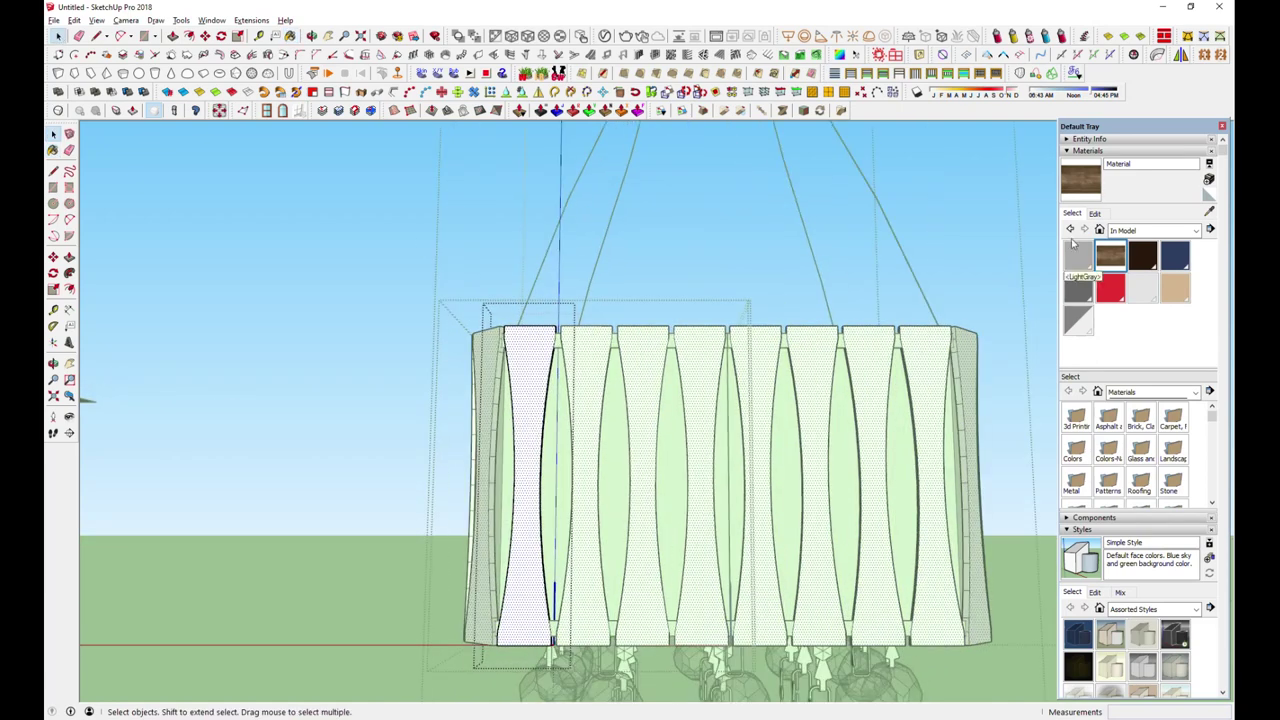
{"action": "left_click", "coordinate": [1110, 256]}
{"action": "scroll", "coordinate": [478, 548], "scroll_direction": "up", "scroll_amount": 3}
{"action": "scroll", "coordinate": [483, 540], "scroll_direction": "up", "scroll_amount": 1}
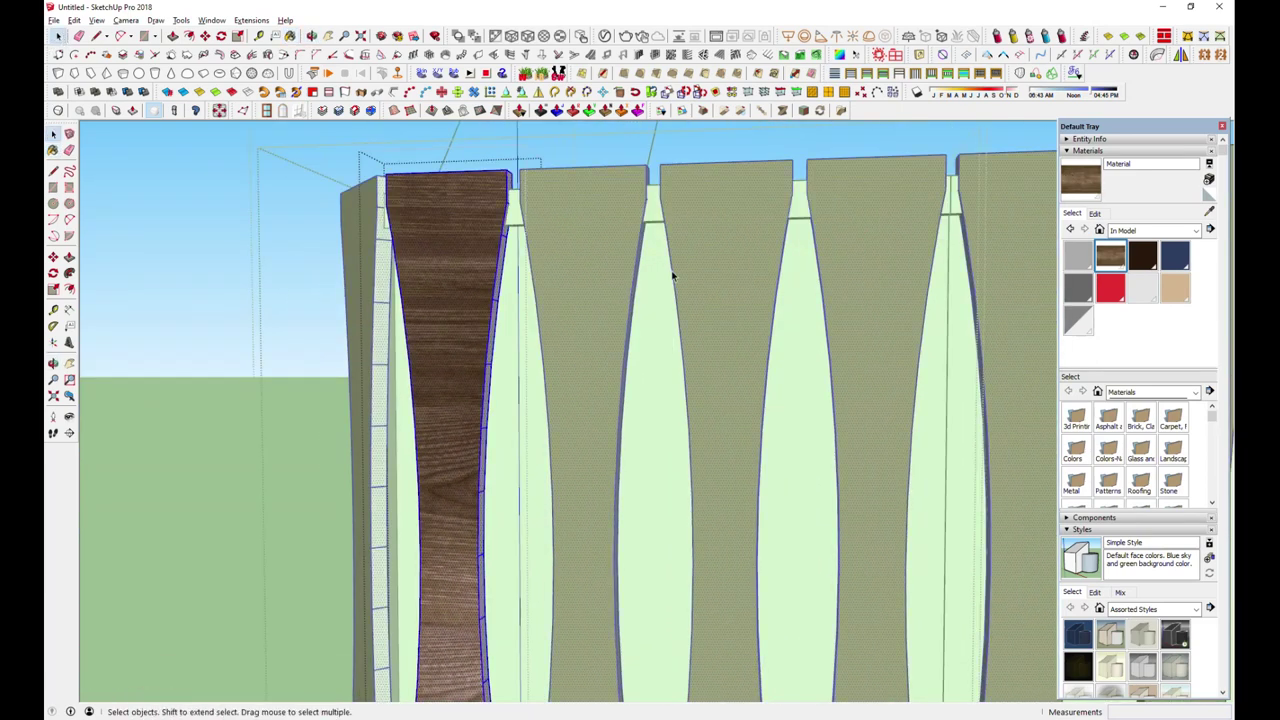
- Reopen the lampshade group from a front view and select more slats
{"action": "middle_click_drag", "start_coordinate": [673, 276], "coordinate": [463, 386]}
{"action": "scroll", "coordinate": [211, 266], "scroll_direction": "down", "scroll_amount": 5}
{"action": "middle_click_drag", "start_coordinate": [86, 337], "coordinate": [660, 374]}
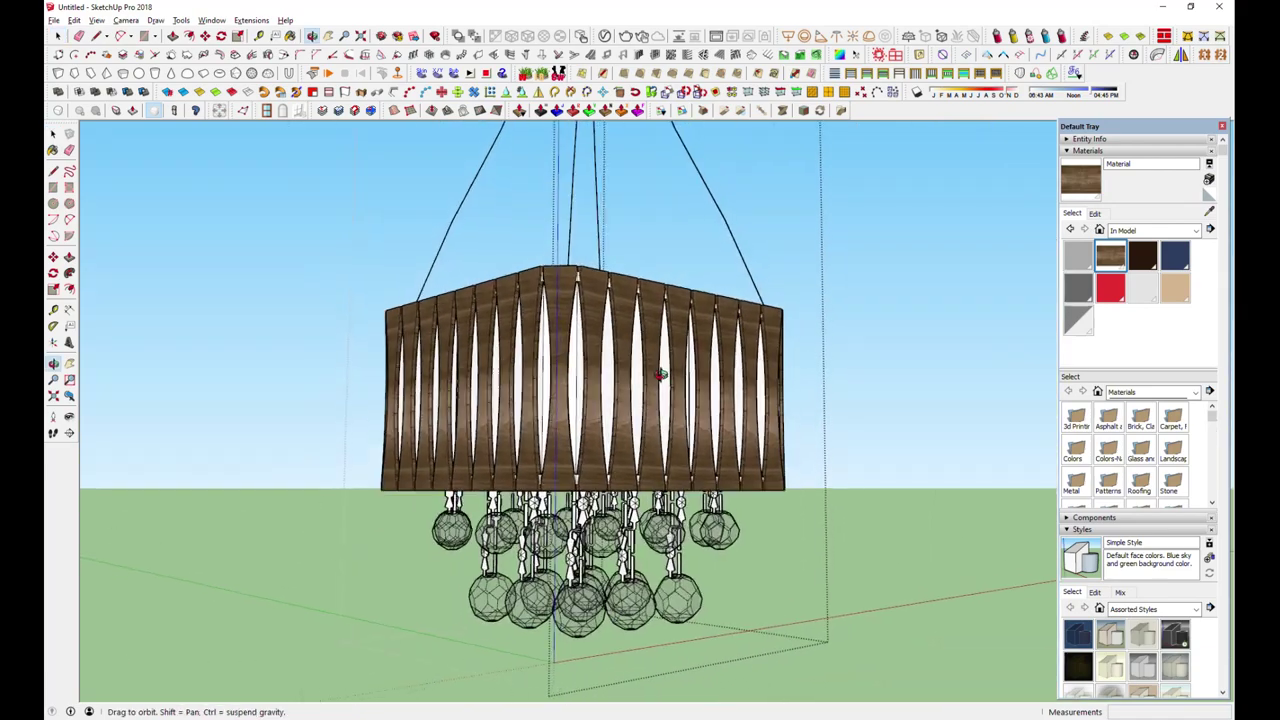
{"action": "scroll", "coordinate": [362, 474], "scroll_direction": "up", "scroll_amount": 3}
{"action": "scroll", "coordinate": [362, 474], "scroll_direction": "up", "scroll_amount": 2}
{"action": "double_click", "coordinate": [367, 475]}
{"action": "left_click", "coordinate": [367, 475]}
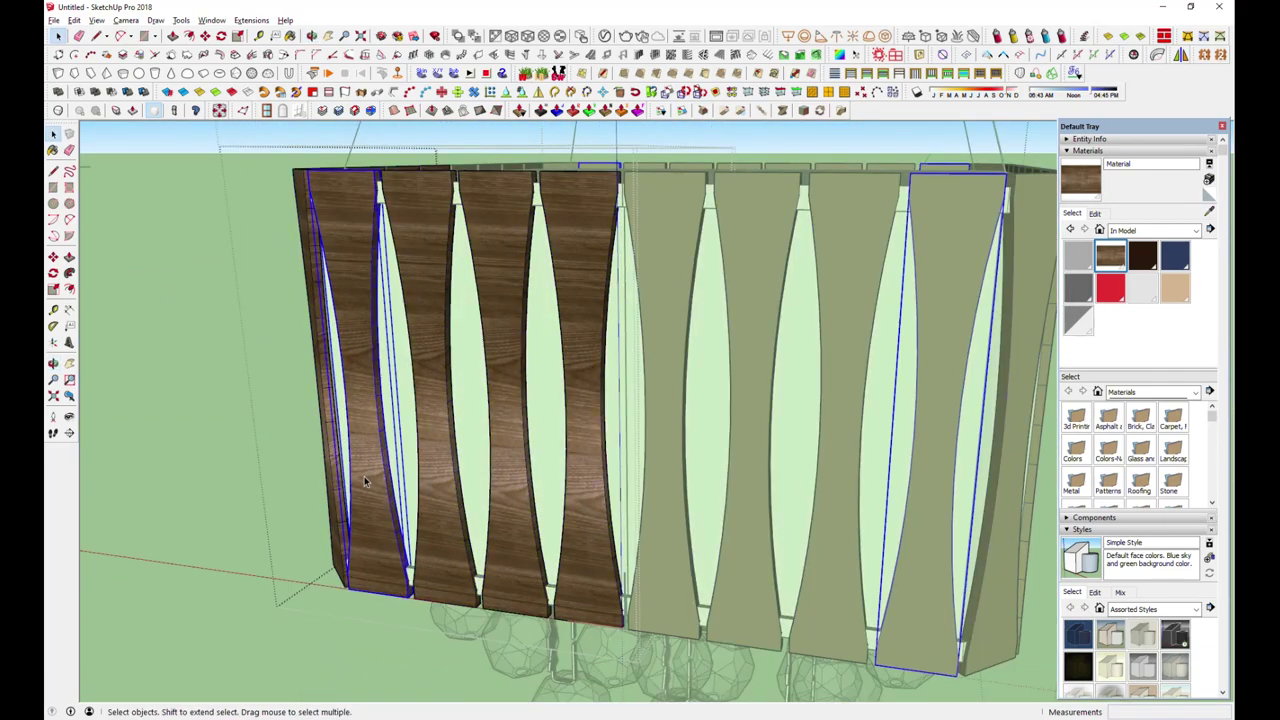
- Slide the wood grain upward on the selected slats with Texture > Position
{"action": "right_click", "coordinate": [355, 380]}
{"action": "left_click", "coordinate": [500, 360]}
{"action": "left_click_drag", "start_coordinate": [360, 341], "coordinate": [349, 180]}
{"action": "key", "text": "Return"}
- Paint the remaining slats with the wood material and select another plank
{"action": "right_click", "coordinate": [432, 320]}
{"action": "key", "text": "Escape"}
{"action": "right_click", "coordinate": [432, 266]}
{"action": "key", "text": "Escape"}
{"action": "key", "text": "b"}
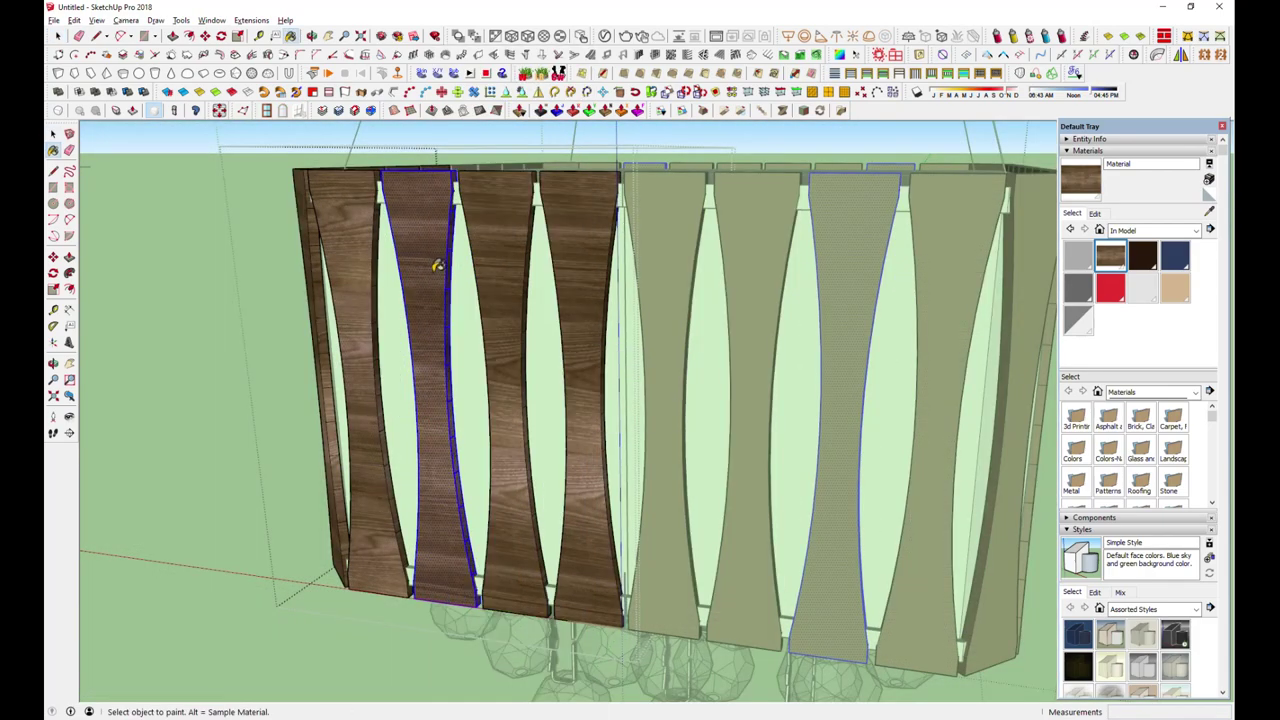
{"action": "key", "text": "space"}
{"action": "right_click", "coordinate": [496, 242]}
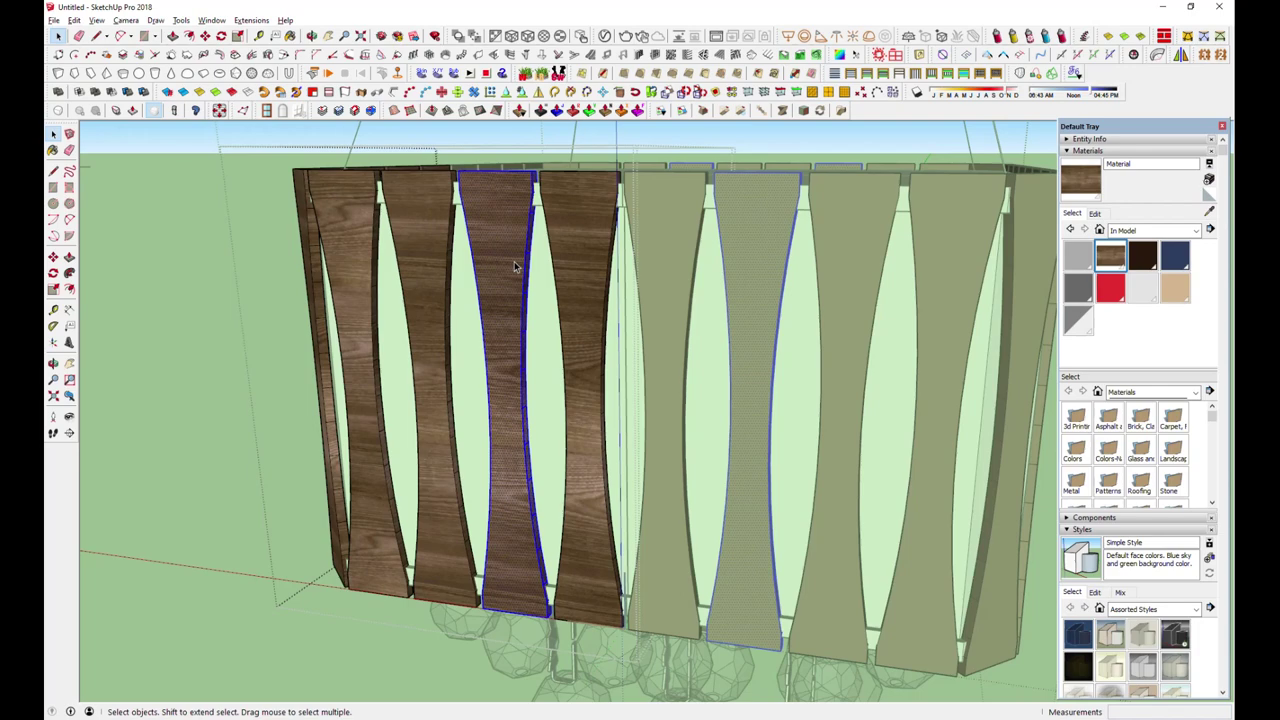
{"action": "left_click", "coordinate": [53, 133]}
{"action": "right_click", "coordinate": [500, 166]}
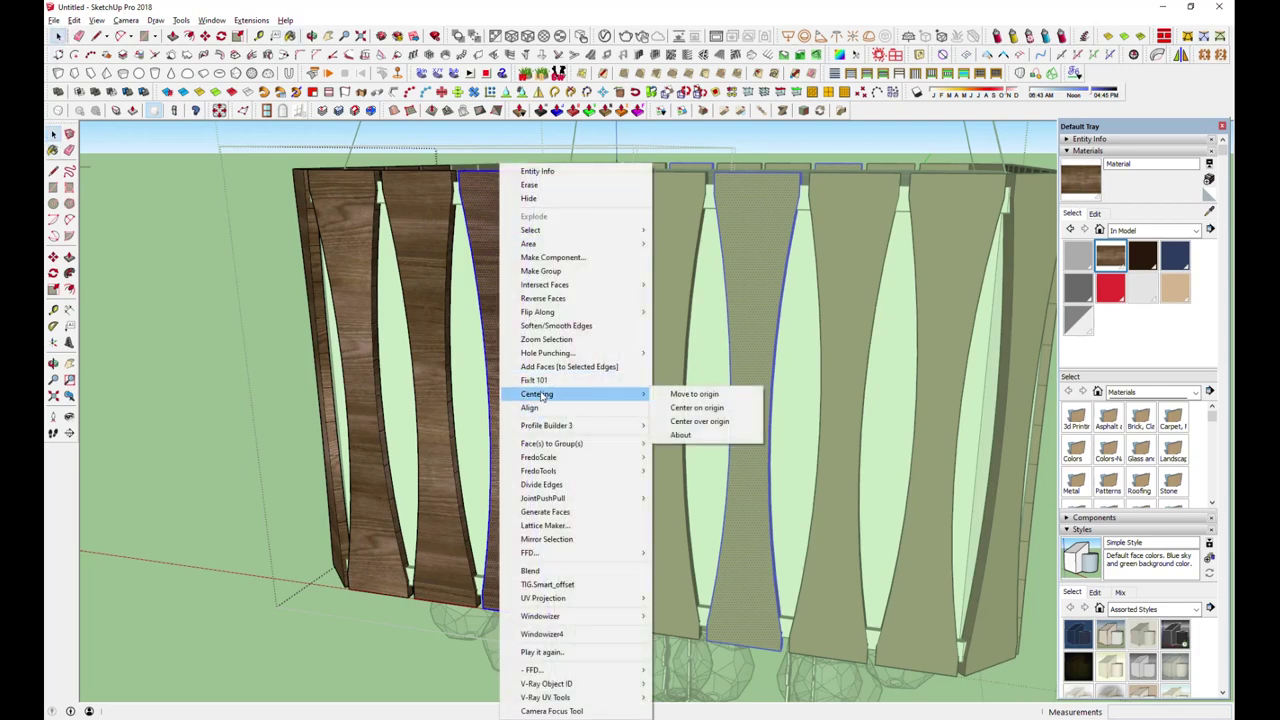
- Adjust the wood texture position on a front-facing slat
{"action": "middle_click_drag", "start_coordinate": [435, 318], "coordinate": [780, 290]}
{"action": "right_click", "coordinate": [780, 290]}
{"action": "key", "text": "Escape"}
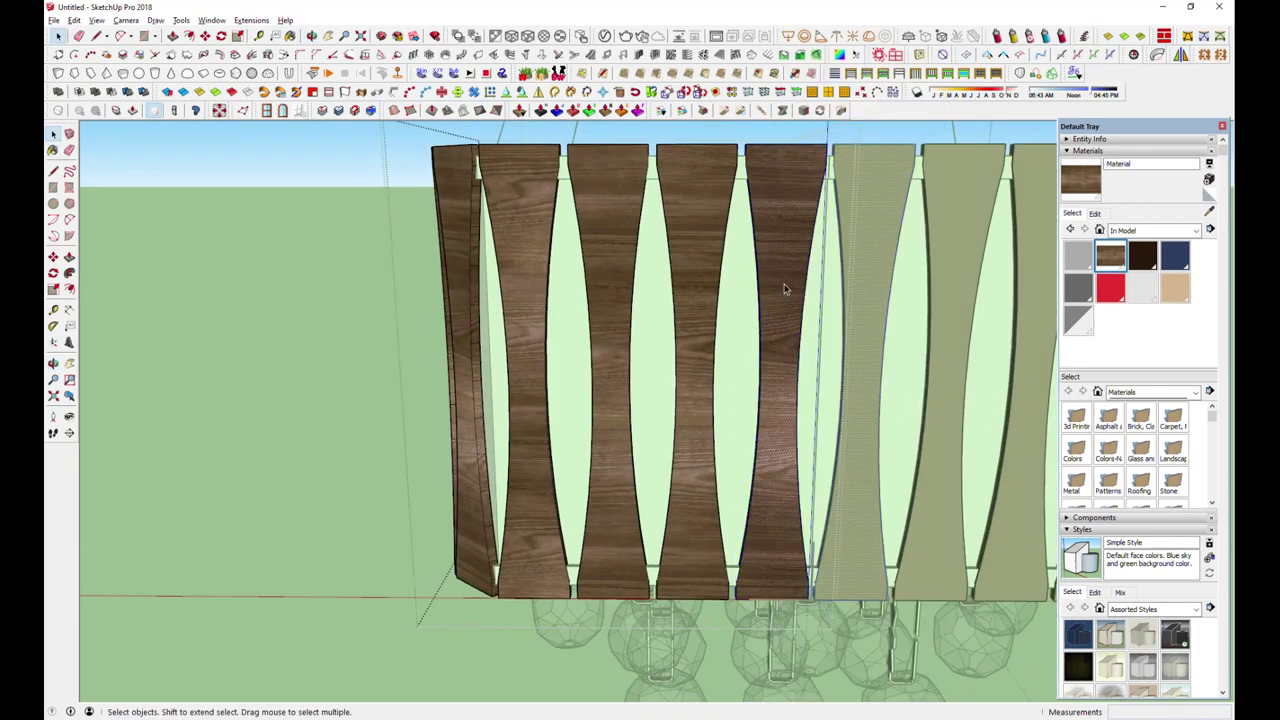
{"action": "right_click", "coordinate": [778, 245]}
{"action": "left_click", "coordinate": [940, 363]}
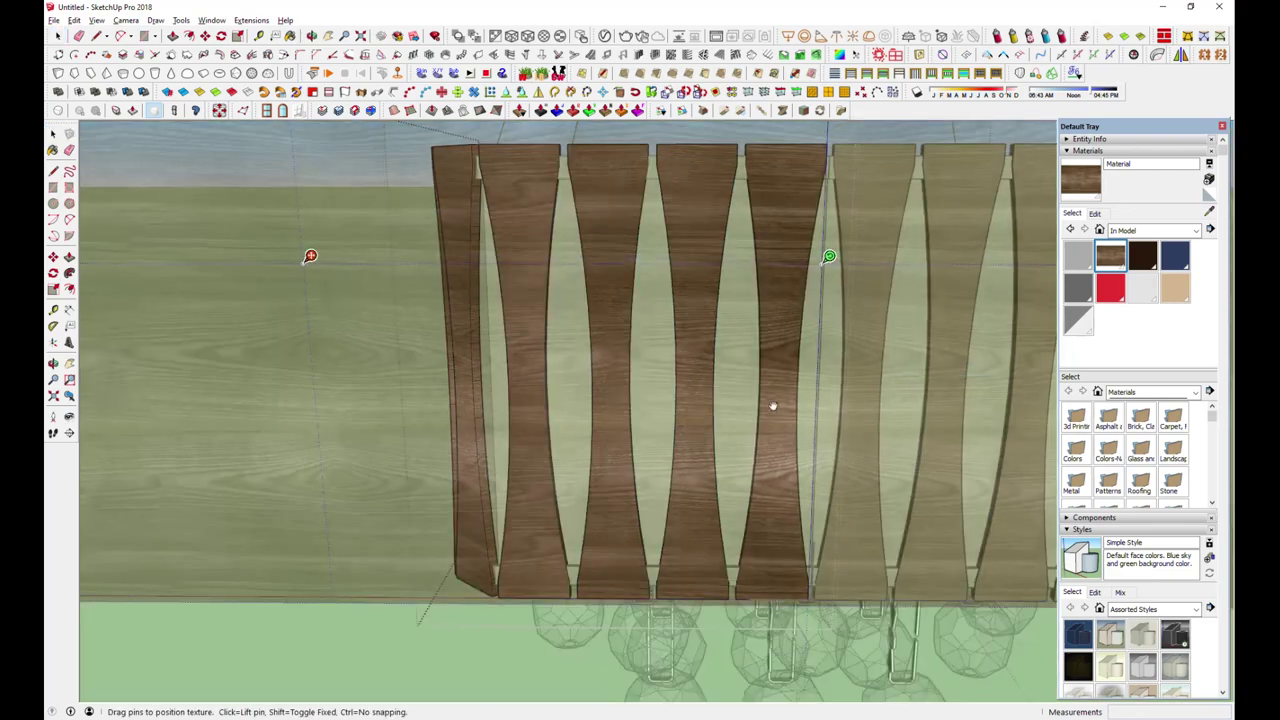
{"action": "key", "text": "Escape"}
- Orbit around the lampshade to check the wood on every side's slats
{"action": "mouse_move", "coordinate": [763, 514]}
{"action": "middle_mouse_down"}
{"action": "mouse_move", "coordinate": [673, 483]}
{"action": "mouse_move", "coordinate": [645, 508]}
{"action": "mouse_move", "coordinate": [409, 474]}
{"action": "middle_mouse_up"}
{"action": "scroll", "coordinate": [409, 474], "scroll_direction": "up", "scroll_amount": 5}
{"action": "mouse_move", "coordinate": [600, 450]}
{"action": "middle_mouse_down"}
{"action": "mouse_move", "coordinate": [787, 505]}
{"action": "mouse_move", "coordinate": [717, 490]}
{"action": "middle_mouse_up"}
{"action": "mouse_move", "coordinate": [770, 432]}
{"action": "middle_mouse_down"}
{"action": "mouse_move", "coordinate": [480, 398]}
{"action": "mouse_move", "coordinate": [520, 390]}
{"action": "middle_mouse_up"}
{"action": "scroll", "coordinate": [520, 390], "scroll_direction": "up", "scroll_amount": 3}
{"action": "right_click", "coordinate": [527, 300]}
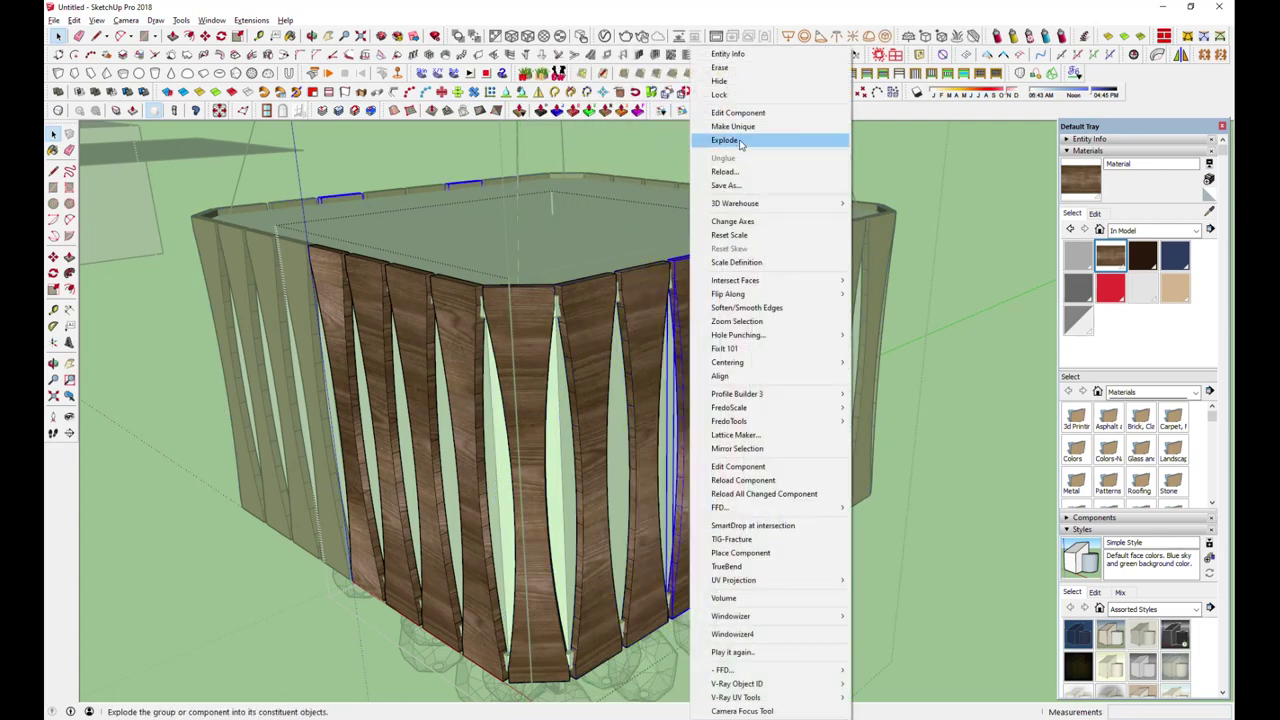
- Explode the slat component, paint it wood and begin repositioning its grain
{"action": "left_click", "coordinate": [740, 143]}
{"action": "key", "text": "b"}
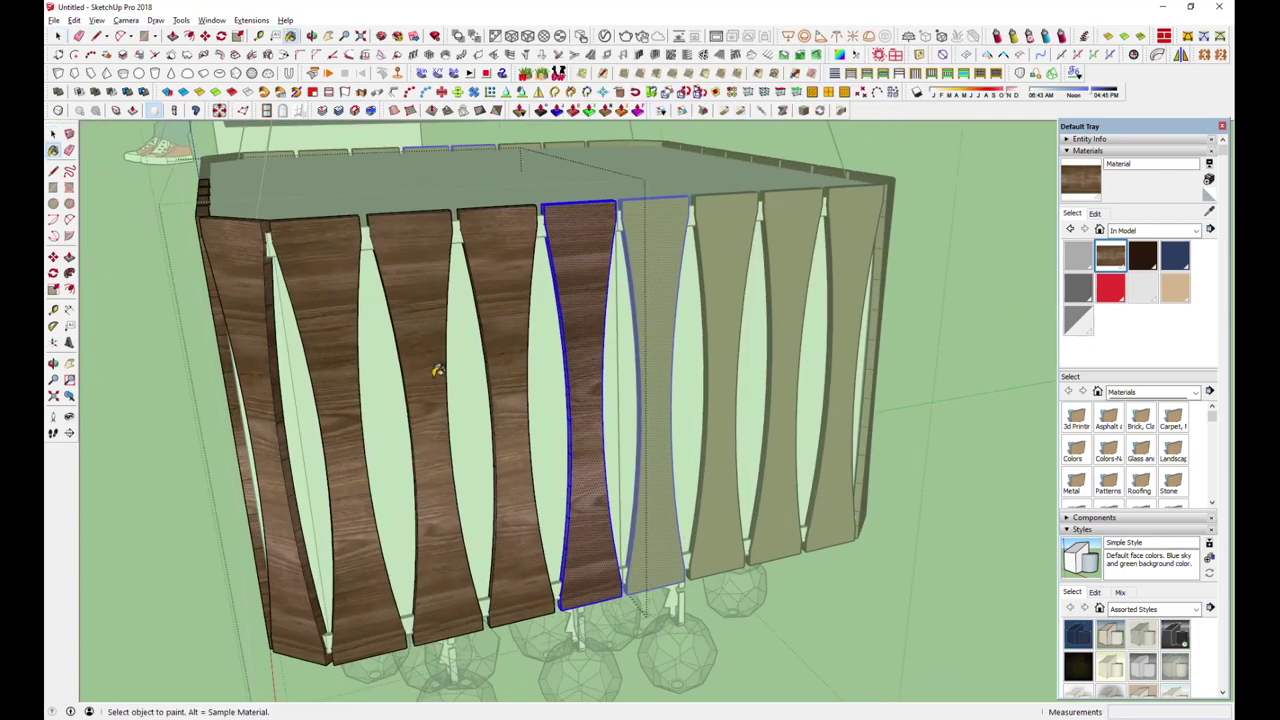
{"action": "right_click", "coordinate": [575, 400]}
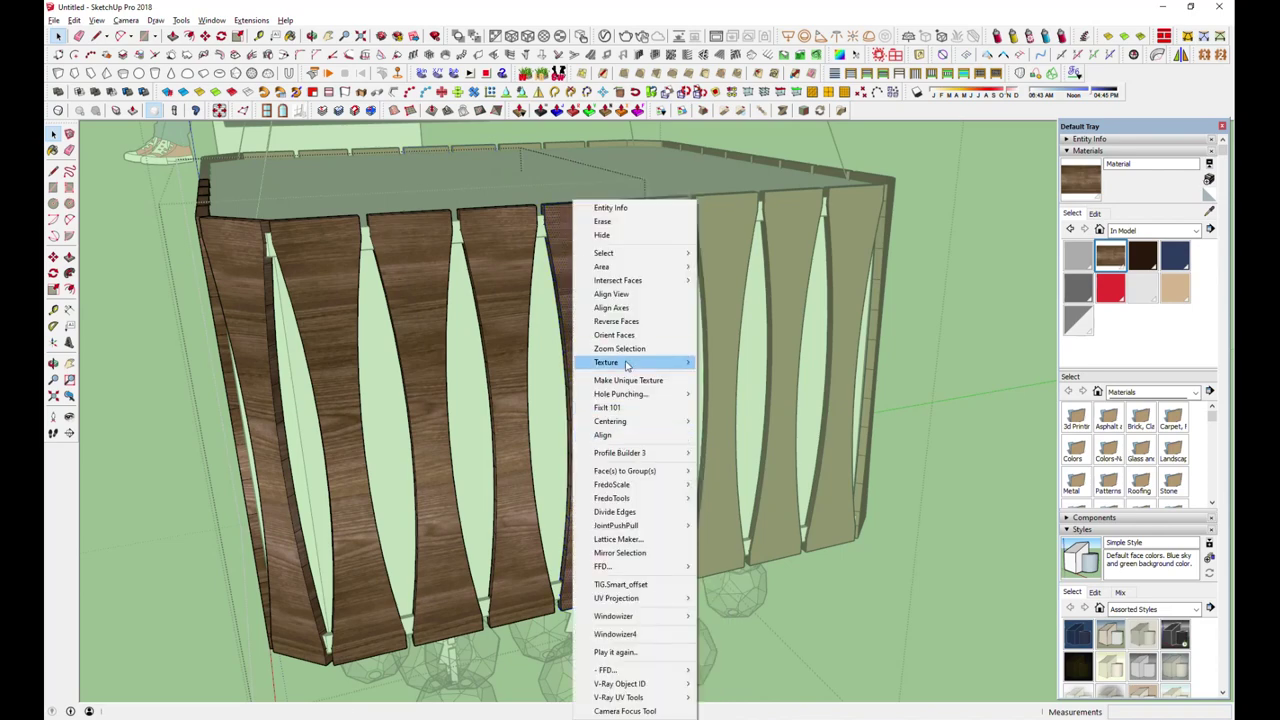
{"action": "left_click", "coordinate": [722, 363]}
{"action": "left_click", "coordinate": [506, 345]}
- Realign the wood grain on several more slats via Texture > Position
{"action": "right_click", "coordinate": [506, 345]}
{"action": "left_click", "coordinate": [651, 360]}
{"action": "key", "text": "Return"}
{"action": "right_click", "coordinate": [424, 347]}
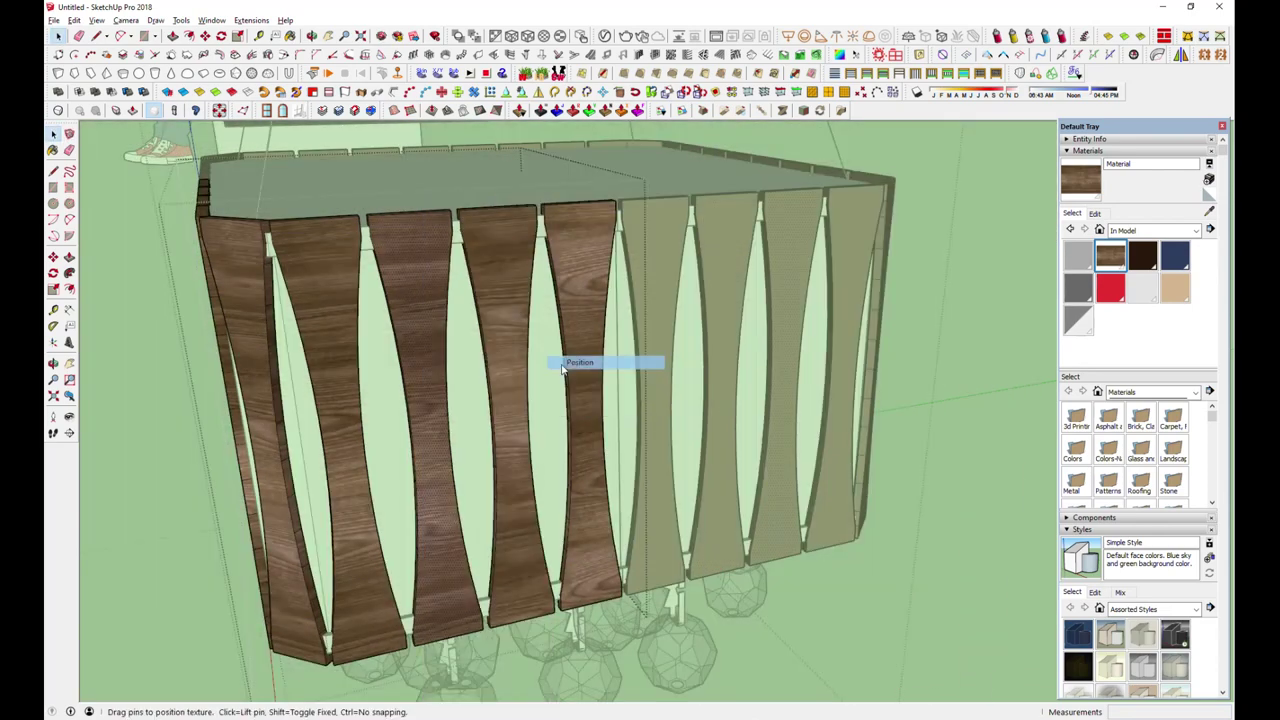
{"action": "left_click", "coordinate": [608, 360]}
{"action": "key", "text": "Return"}
{"action": "right_click", "coordinate": [319, 320]}
{"action": "left_click", "coordinate": [311, 309]}
{"action": "scroll", "coordinate": [311, 302], "scroll_direction": "down", "scroll_amount": 3}
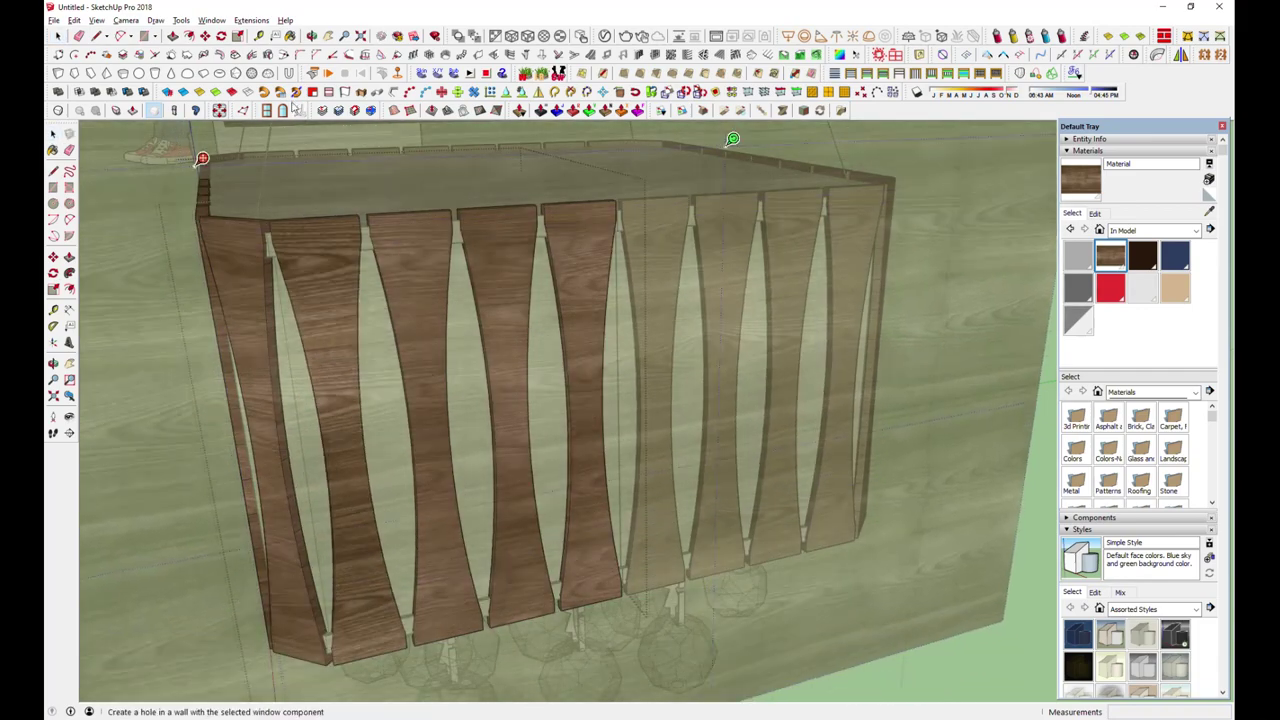
{"action": "key", "text": "Return"}
- Start creating another textured material from the Materials tray
{"action": "mouse_move", "coordinate": [362, 373]}
{"action": "middle_mouse_down"}
{"action": "mouse_move", "coordinate": [870, 462]}
{"action": "mouse_move", "coordinate": [967, 347]}
{"action": "middle_mouse_up"}
{"action": "scroll", "coordinate": [967, 347], "scroll_direction": "up", "scroll_amount": 2}
{"action": "left_click", "coordinate": [1208, 180]}
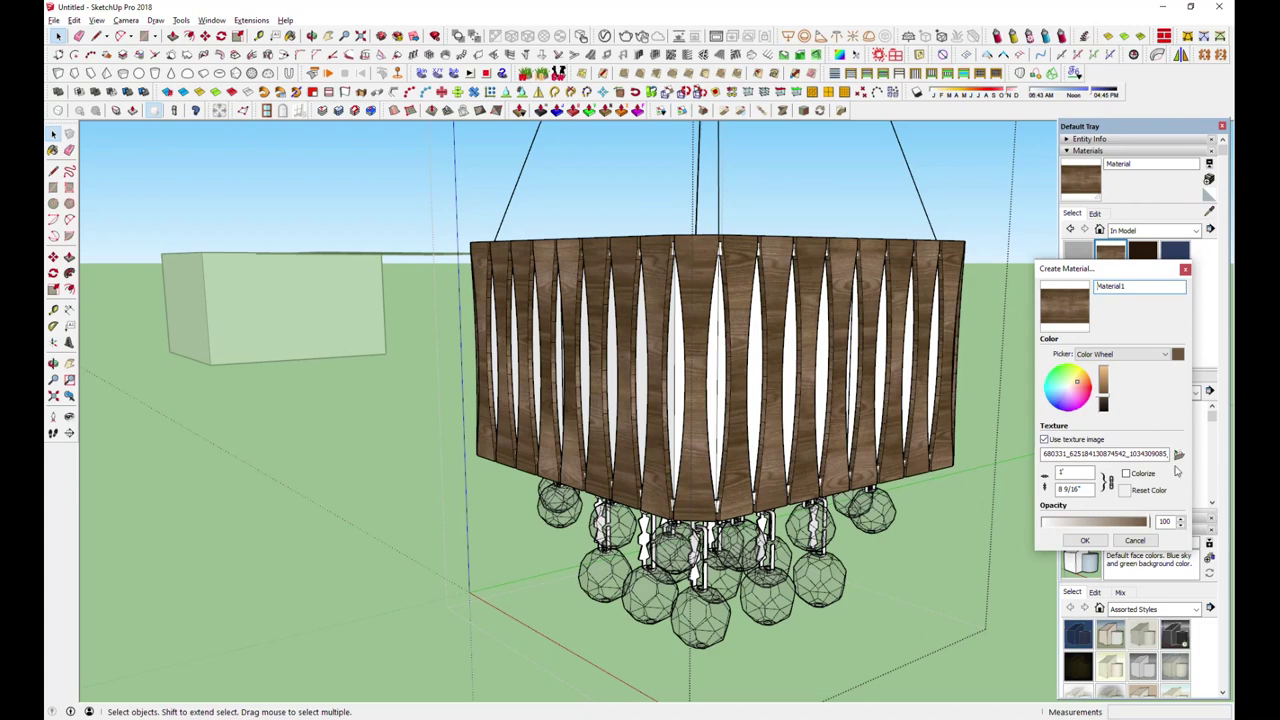
- Create a second wood material from a different wood texture image
{"action": "left_click", "coordinate": [1179, 471]}
{"action": "mouse_move", "coordinate": [1224, 389]}
{"action": "left_mouse_down"}
{"action": "mouse_move", "coordinate": [1226, 455]}
{"action": "mouse_move", "coordinate": [1226, 415]}
{"action": "left_mouse_up"}
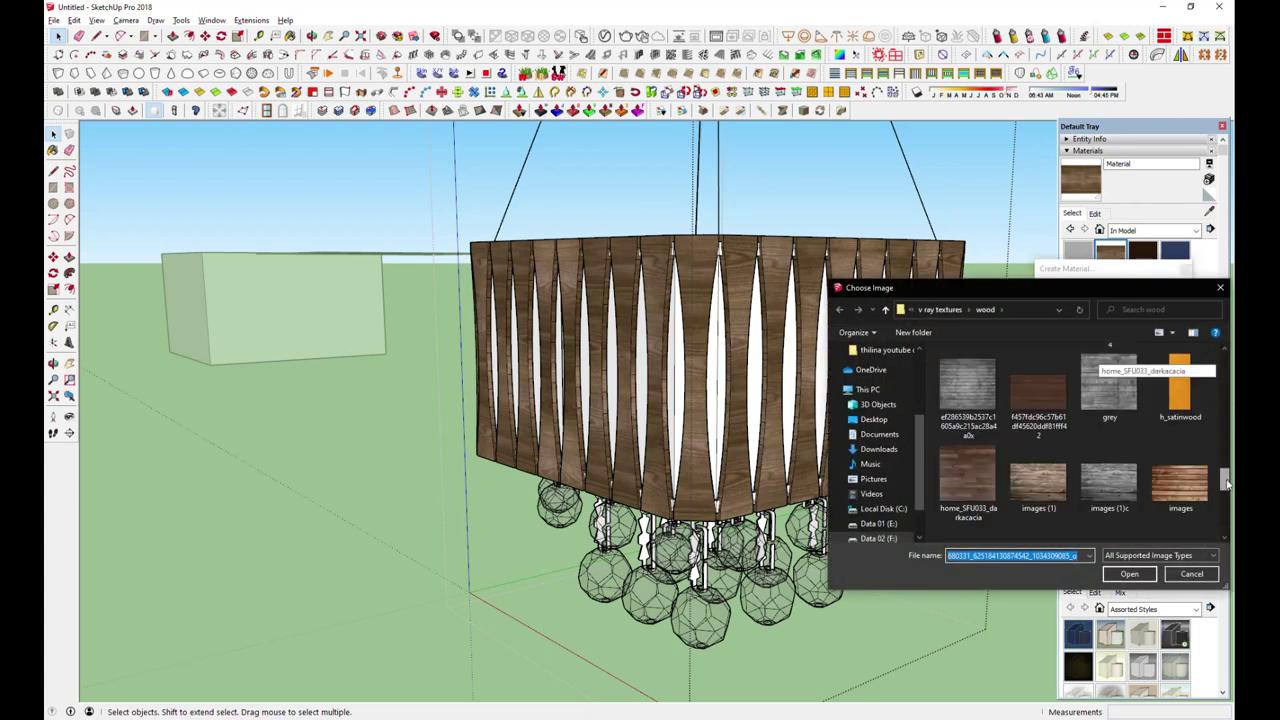
{"action": "double_click", "coordinate": [1157, 370]}
{"action": "left_click", "coordinate": [1120, 555]}
- Test the new wood on the top face, undo it, and open the board group
{"action": "scroll", "coordinate": [637, 447], "scroll_direction": "up", "scroll_amount": 5}
{"action": "left_click", "coordinate": [637, 447]}
{"action": "key", "text": "ctrl+z"}
{"action": "key", "text": "space"}
{"action": "double_click", "coordinate": [679, 458]}
{"action": "scroll", "coordinate": [537, 277], "scroll_direction": "down", "scroll_amount": 3}
{"action": "mouse_move", "coordinate": [537, 277]}
{"action": "middle_mouse_down"}
{"action": "mouse_move", "coordinate": [607, 553]}
{"action": "mouse_move", "coordinate": [845, 460]}
{"action": "mouse_move", "coordinate": [900, 300]}
{"action": "middle_mouse_up"}
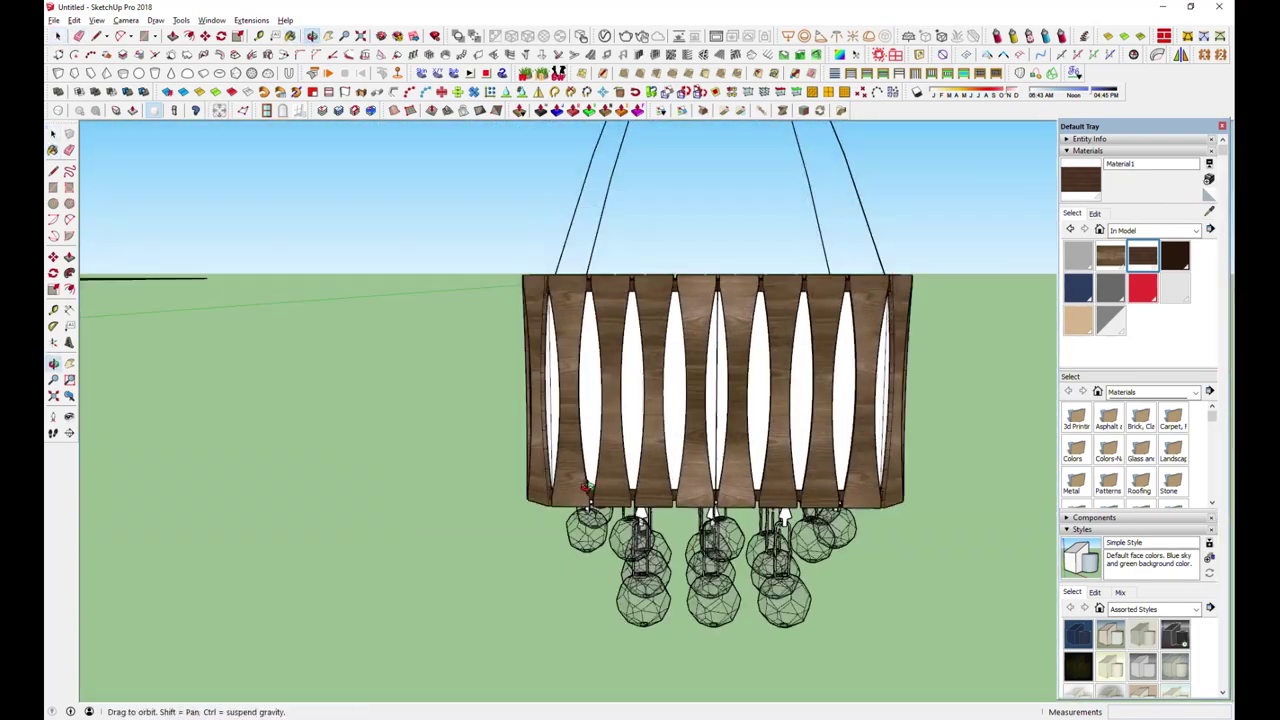
- Create 'Material2' with a pale texture from the v ray textures chek fabric folder
{"action": "left_click", "coordinate": [1208, 179]}
{"action": "left_click", "coordinate": [1049, 434]}
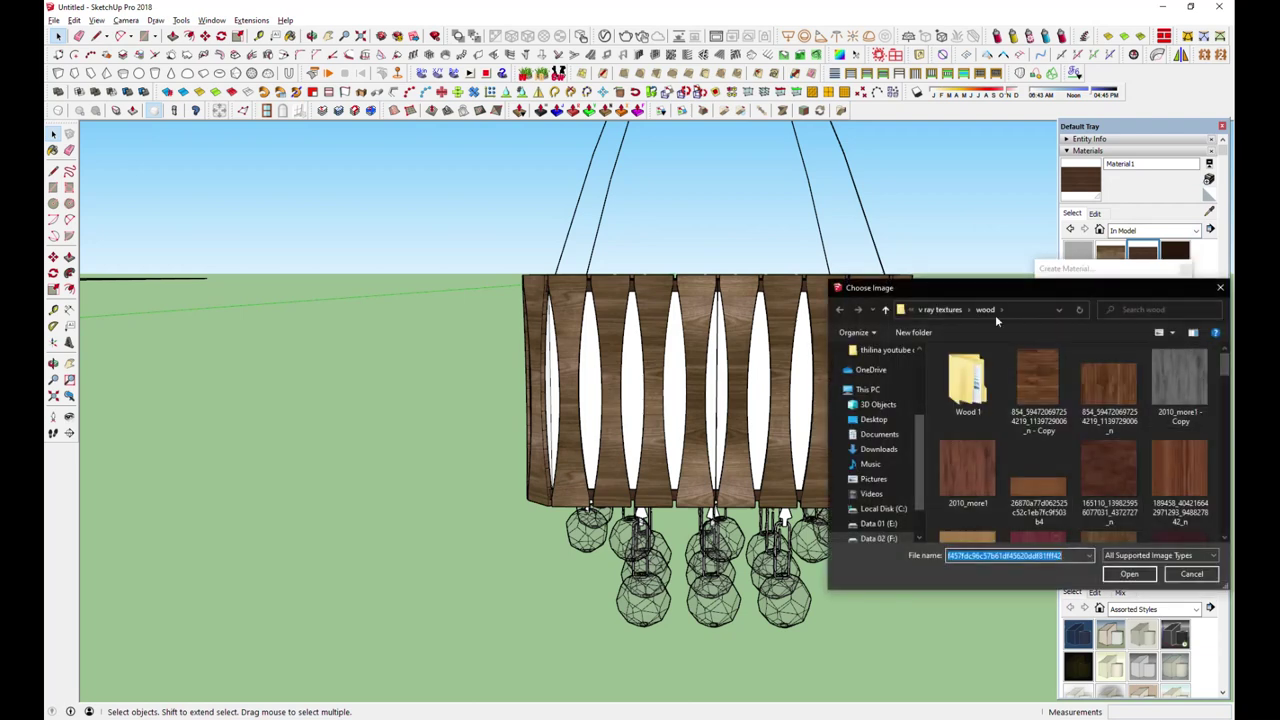
{"action": "left_click", "coordinate": [940, 309]}
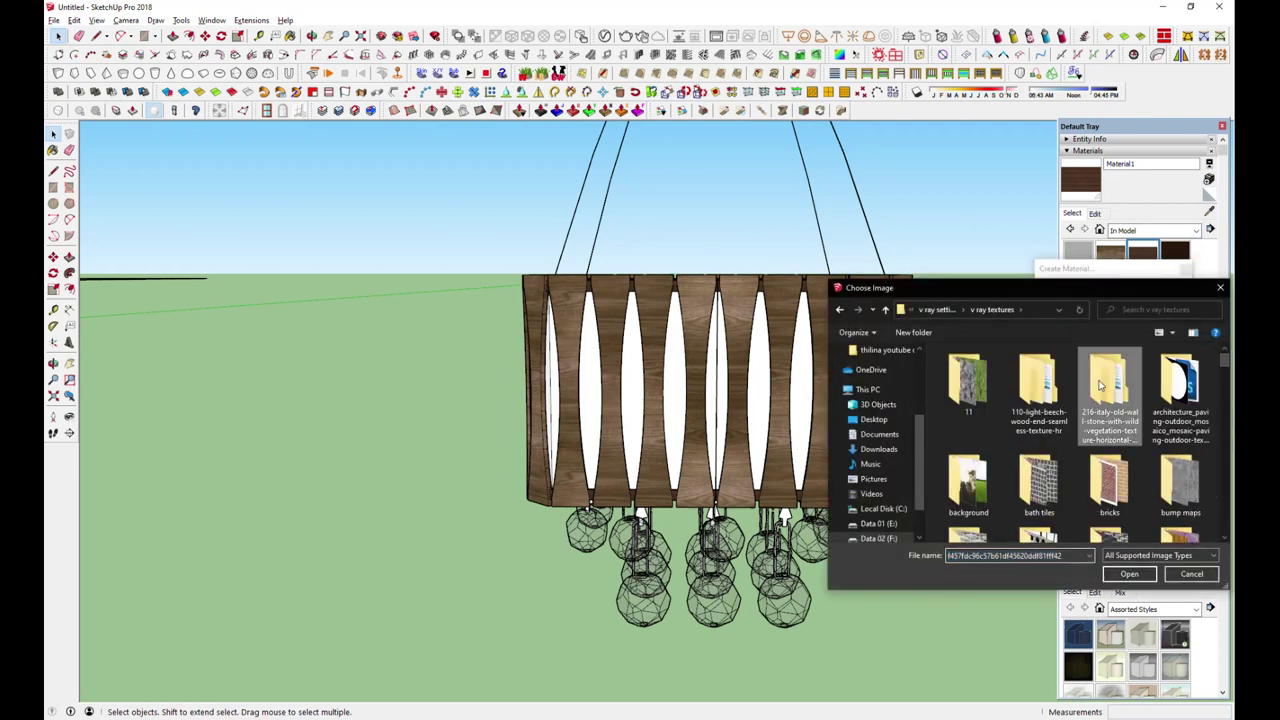
{"action": "mouse_move", "coordinate": [829, 282]}
{"action": "left_mouse_down"}
{"action": "mouse_move", "coordinate": [822, 105]}
{"action": "mouse_move", "coordinate": [454, 105]}
{"action": "left_mouse_up"}
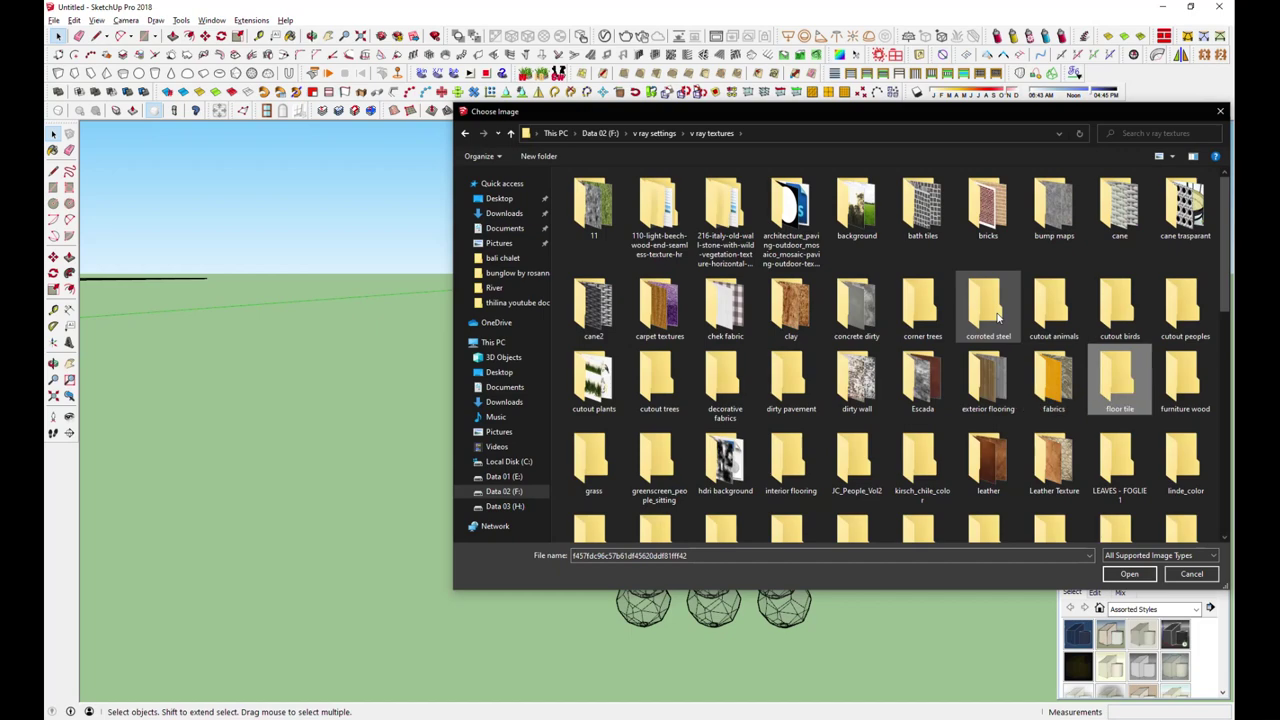
{"action": "double_click", "coordinate": [1052, 205]}
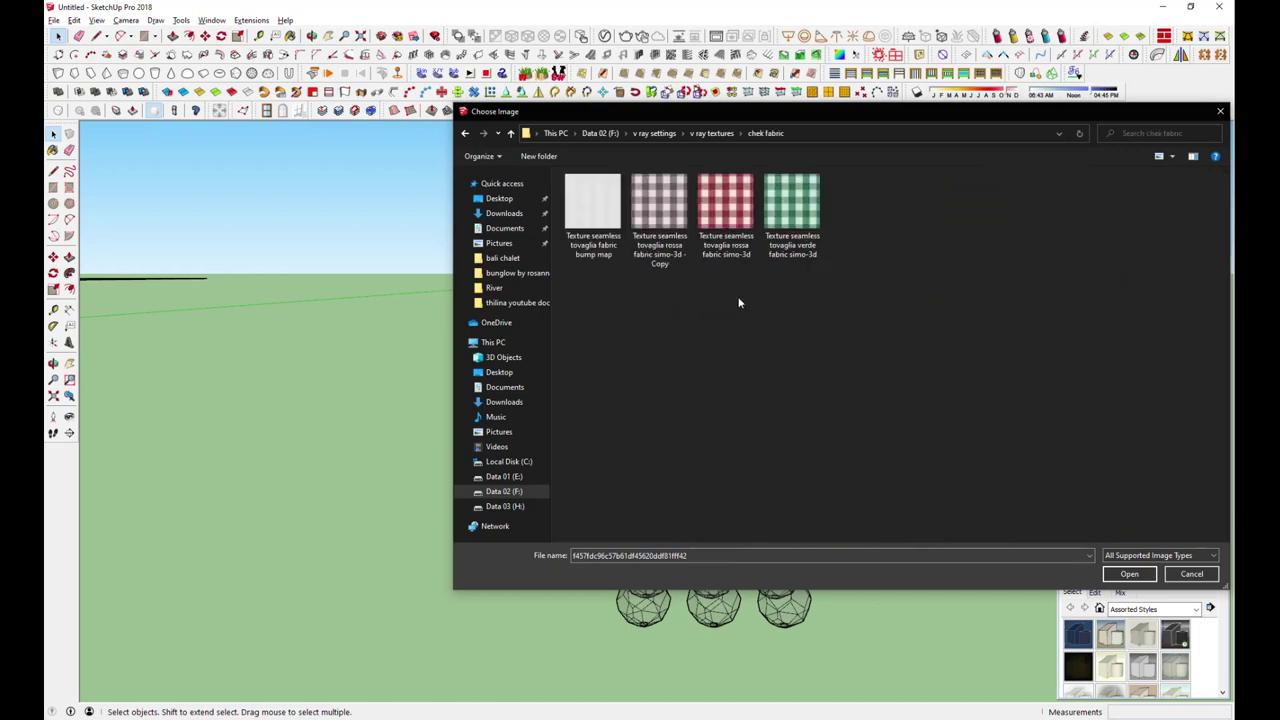
{"action": "double_click", "coordinate": [726, 205]}
{"action": "left_click", "coordinate": [1123, 543]}
{"action": "scroll", "coordinate": [743, 409], "scroll_direction": "up", "scroll_amount": 3}
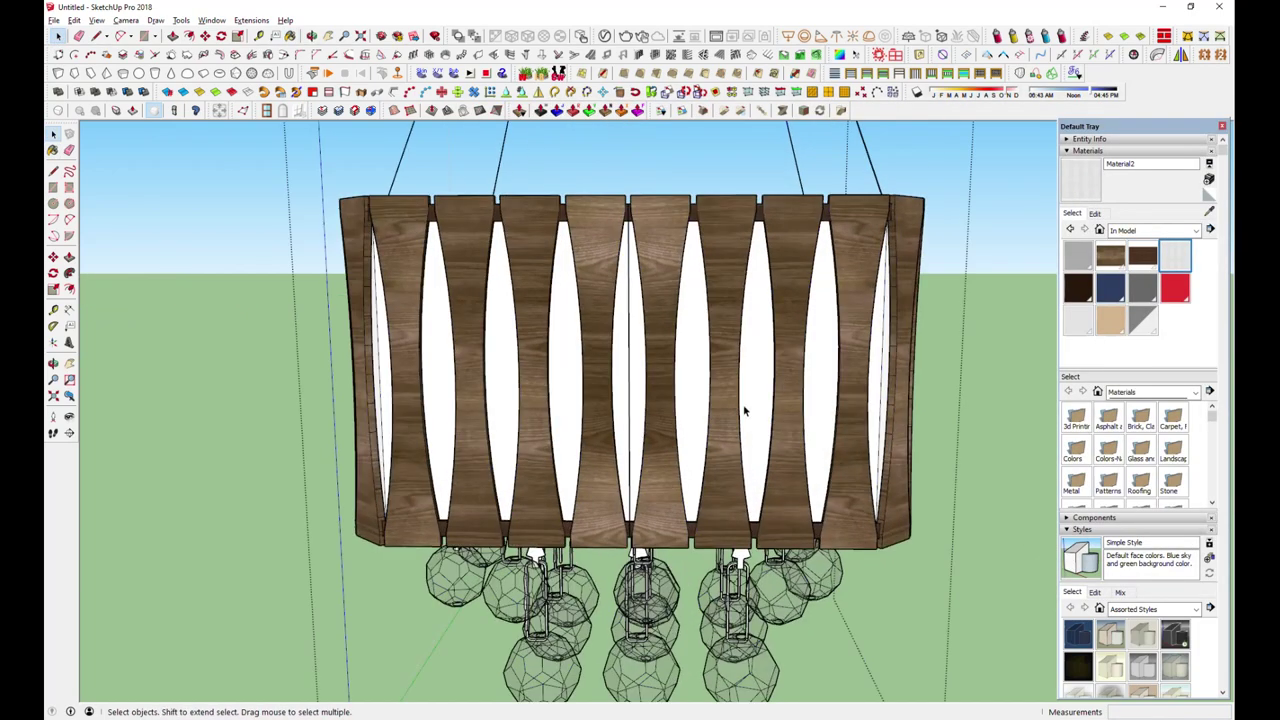
- Edit the pale fabric material's settings so the shade's texture is sized 1524 mm
{"action": "middle_click_drag", "start_coordinate": [743, 409], "coordinate": [384, 426]}
{"action": "scroll", "coordinate": [384, 426], "scroll_direction": "up", "scroll_amount": 3}
{"action": "left_click", "coordinate": [1175, 257]}
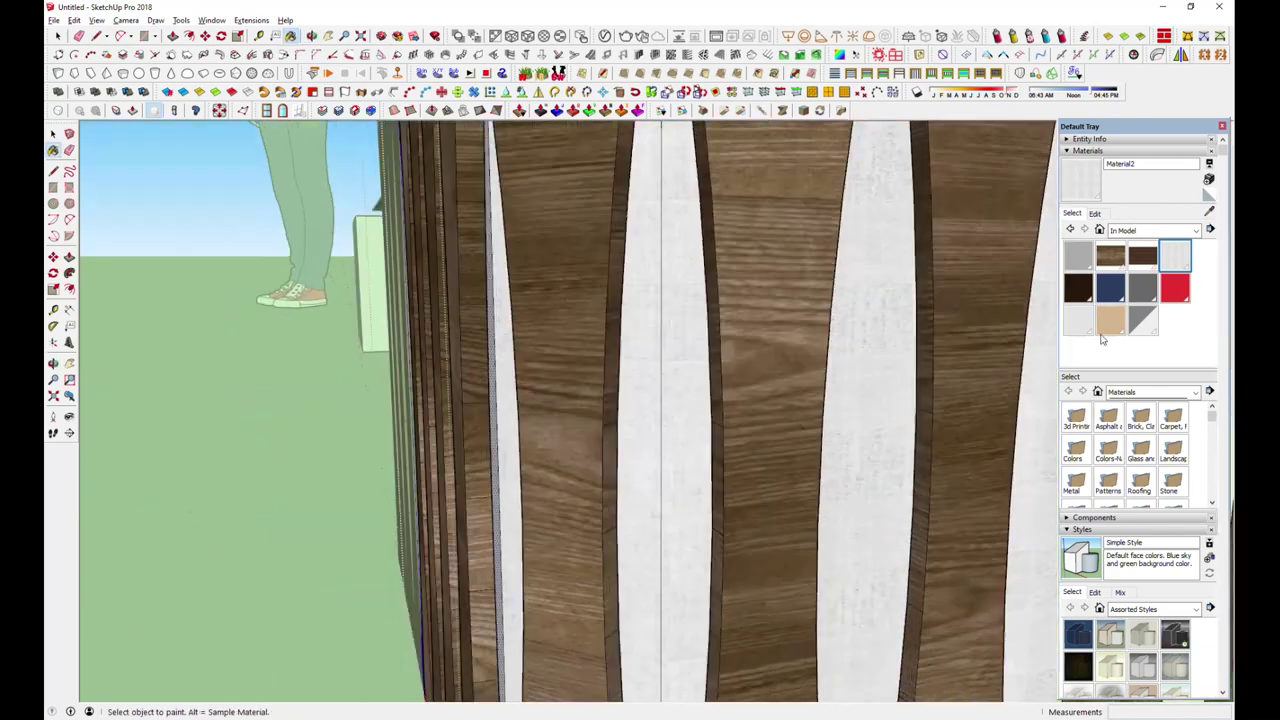
{"action": "left_click", "coordinate": [1095, 213]}
{"action": "middle_click_drag", "start_coordinate": [700, 400], "coordinate": [895, 413]}
{"action": "scroll", "coordinate": [895, 413], "scroll_direction": "down", "scroll_amount": 5}
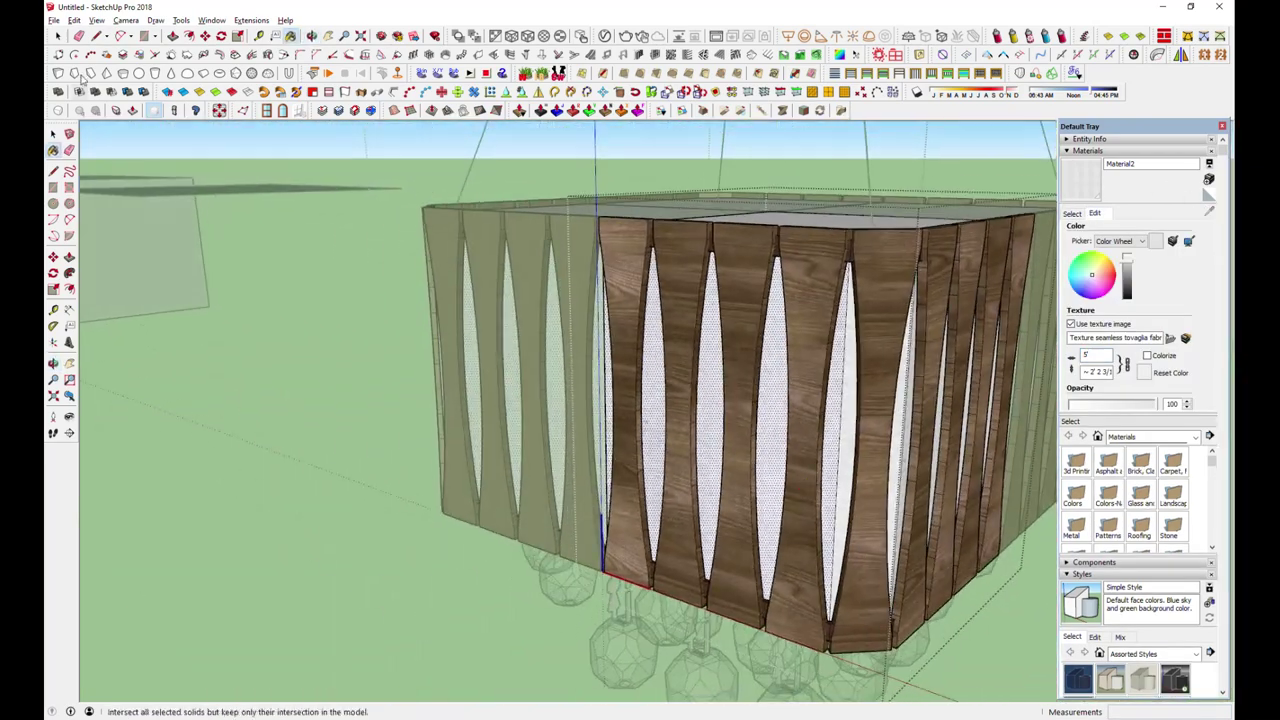
- Return to Select and orbit up to view the chandelier's top
{"action": "key", "text": "space"}
{"action": "scroll", "coordinate": [409, 514], "scroll_direction": "down", "scroll_amount": 3}
{"action": "middle_click_drag", "start_coordinate": [409, 514], "coordinate": [629, 414]}
{"action": "scroll", "coordinate": [707, 445], "scroll_direction": "up", "scroll_amount": 2}
{"action": "scroll", "coordinate": [707, 444], "scroll_direction": "up", "scroll_amount": 3}
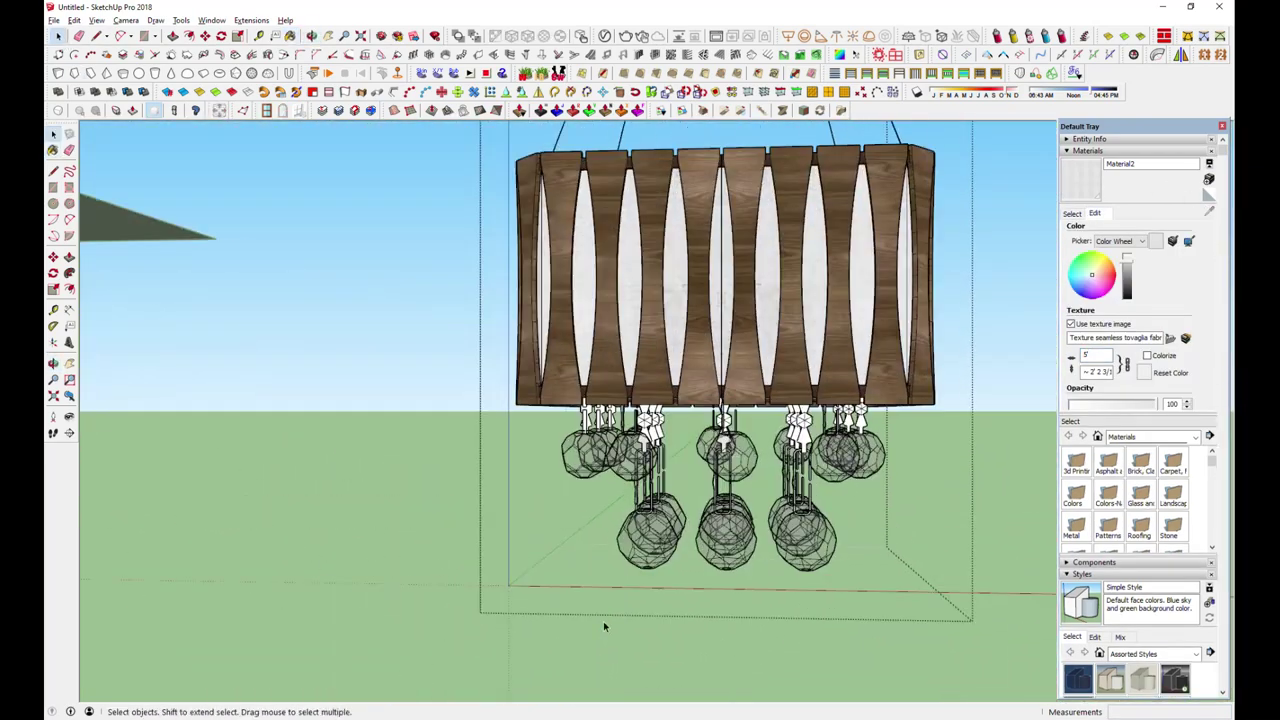
{"action": "scroll", "coordinate": [604, 625], "scroll_direction": "down", "scroll_amount": 3}
{"action": "middle_click_drag", "start_coordinate": [640, 450], "coordinate": [690, 390]}
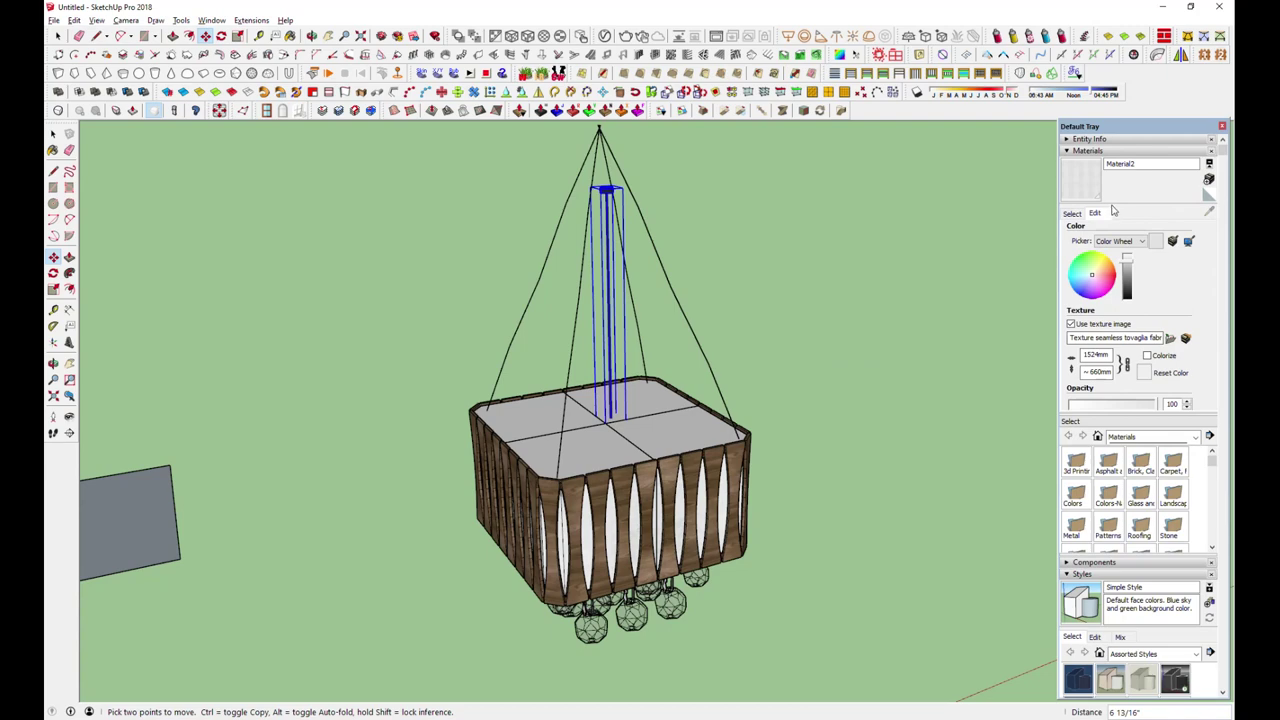
- Stretch the central rod upward with Scale (blue 1.16) to reach the cords' apex
{"action": "mouse_move", "coordinate": [948, 420]}
{"action": "middle_mouse_down"}
{"action": "mouse_move", "coordinate": [686, 351]}
{"action": "mouse_move", "coordinate": [636, 291]}
{"action": "middle_mouse_up"}
{"action": "middle_click_drag", "start_coordinate": [842, 455], "coordinate": [700, 500]}
{"action": "scroll", "coordinate": [690, 495], "scroll_direction": "up", "scroll_amount": 5}
{"action": "scroll", "coordinate": [680, 497], "scroll_direction": "up", "scroll_amount": 3}
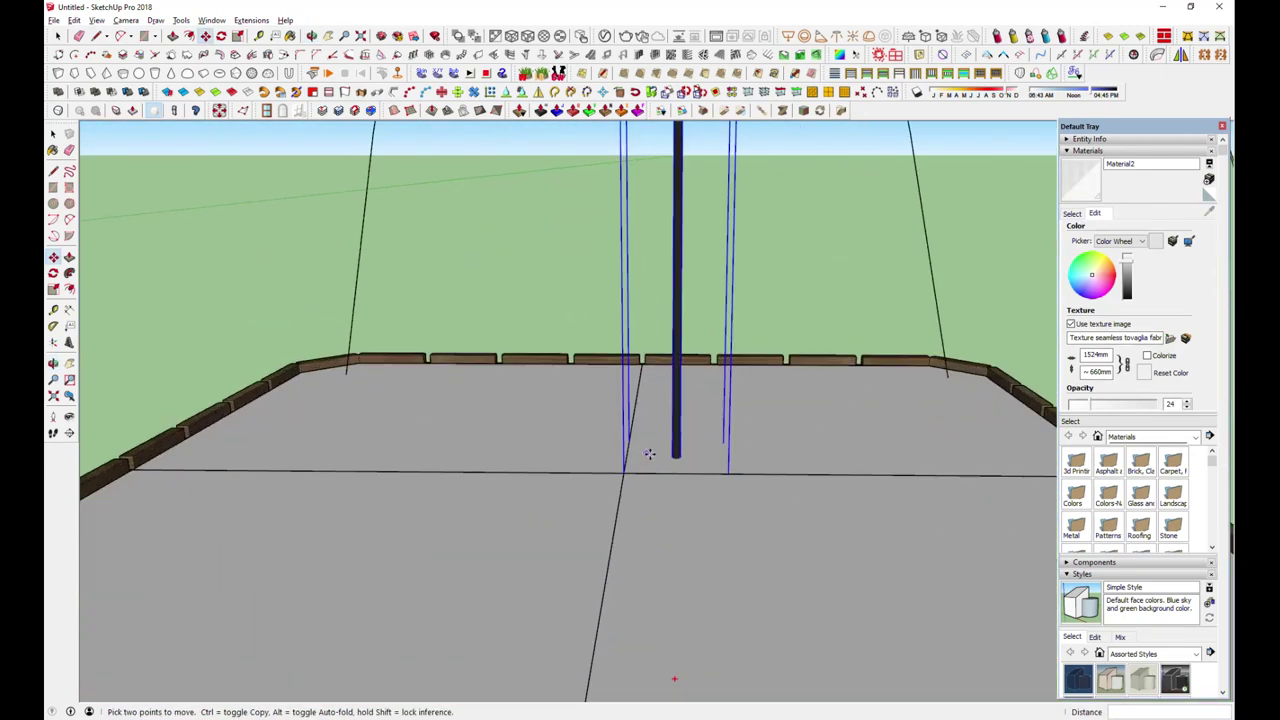
{"action": "mouse_move", "coordinate": [677, 572]}
{"action": "middle_mouse_down"}
{"action": "mouse_move", "coordinate": [680, 530]}
{"action": "mouse_move", "coordinate": [686, 625]}
{"action": "mouse_move", "coordinate": [662, 260]}
{"action": "mouse_move", "coordinate": [658, 377]}
{"action": "middle_mouse_up"}
{"action": "scroll", "coordinate": [680, 540], "scroll_direction": "down", "scroll_amount": 4}
{"action": "scroll", "coordinate": [680, 540], "scroll_direction": "down", "scroll_amount": 3}
{"action": "left_click", "coordinate": [238, 36]}
{"action": "scroll", "coordinate": [652, 215], "scroll_direction": "up", "scroll_amount": 3}
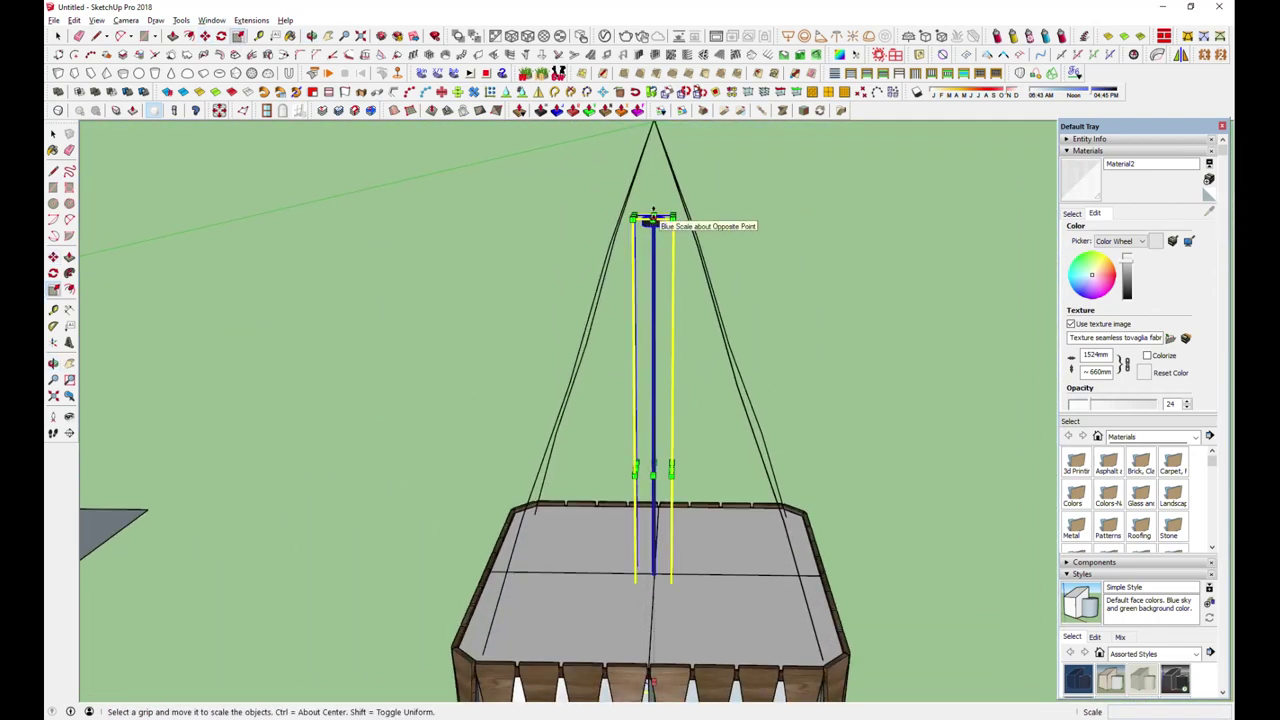
{"action": "scroll", "coordinate": [652, 215], "scroll_direction": "down", "scroll_amount": 2}
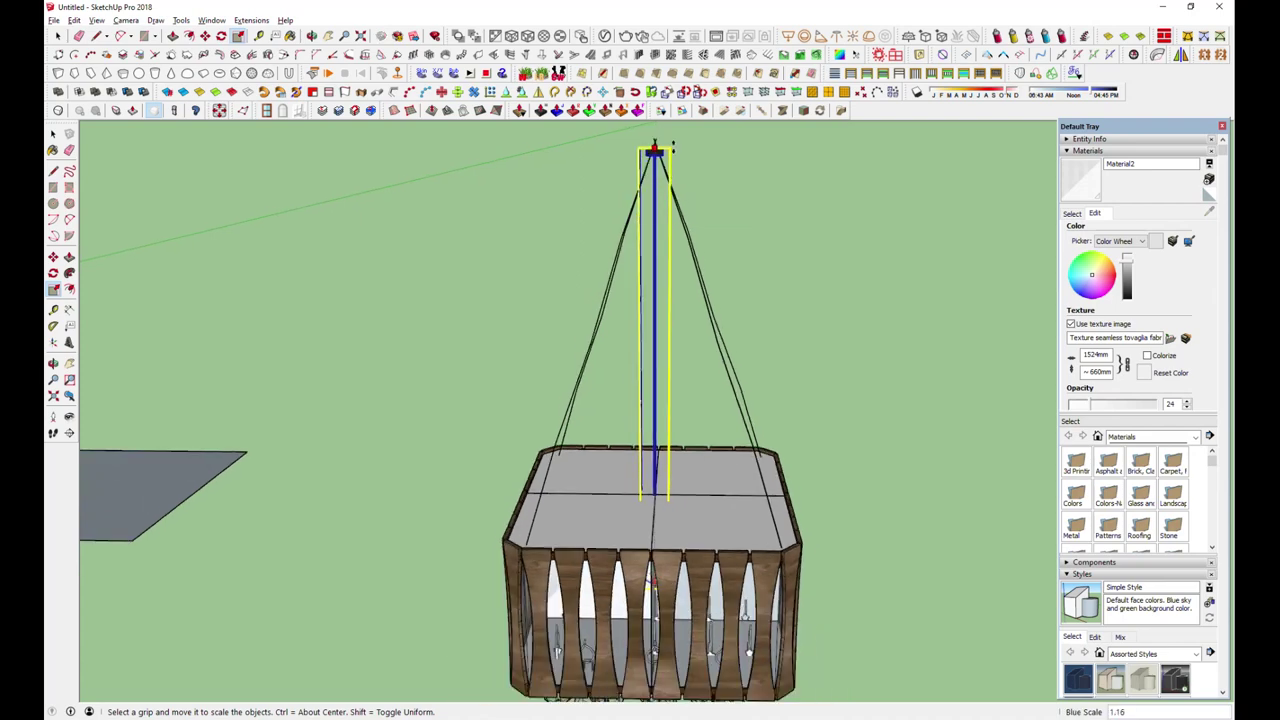
{"action": "middle_click_drag", "start_coordinate": [689, 316], "coordinate": [686, 296]}
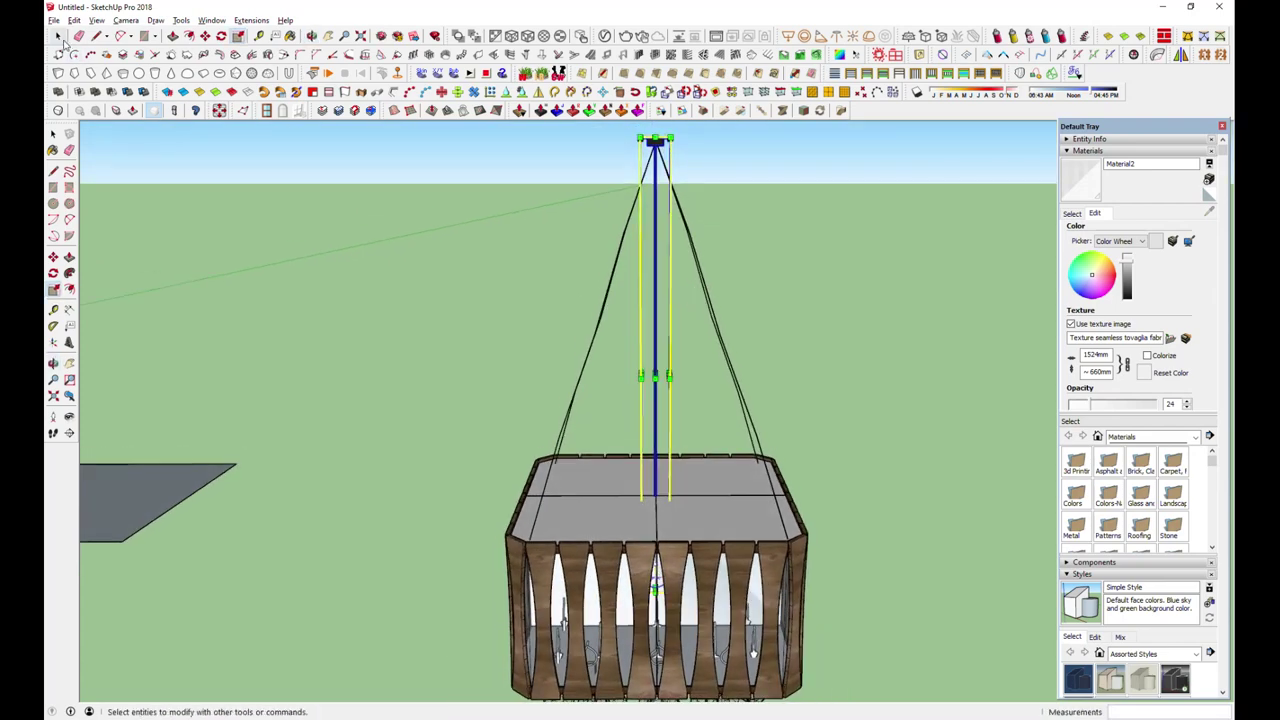
- Open the chandelier group for editing and hide the rest of the model
{"action": "double_click", "coordinate": [690, 530]}
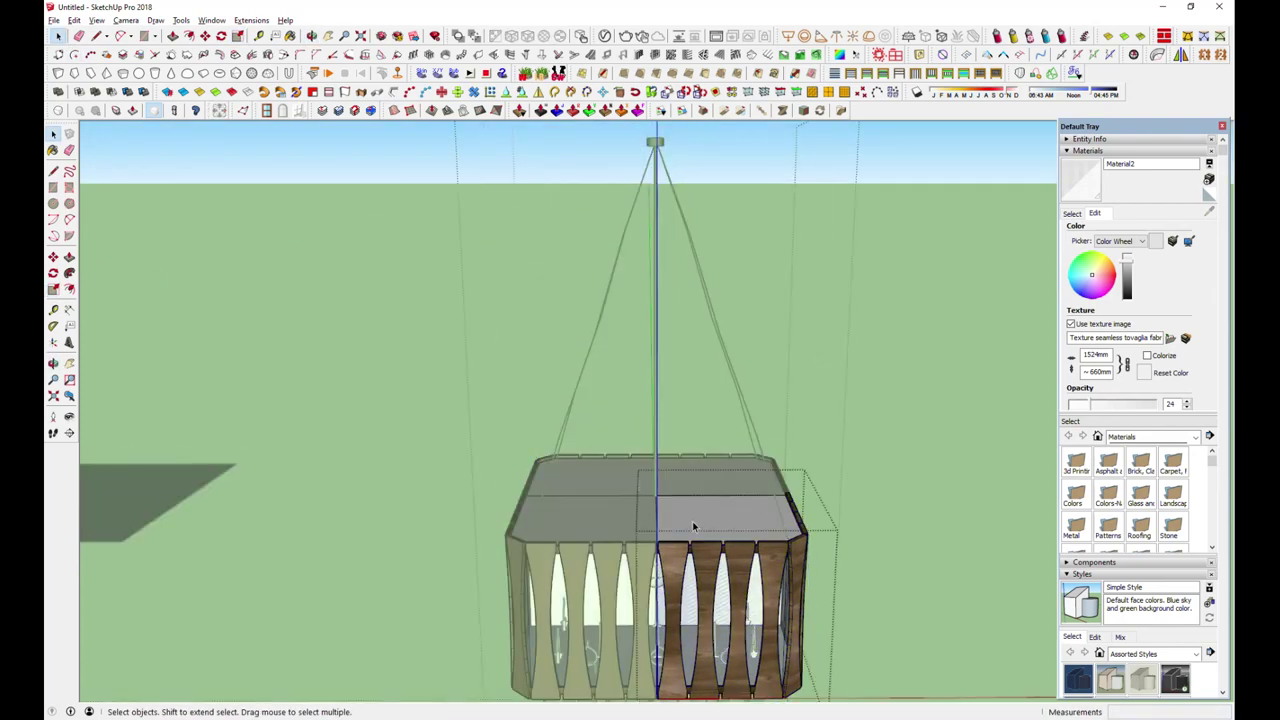
{"action": "left_click", "coordinate": [96, 20]}
{"action": "left_click", "coordinate": [292, 213]}
{"action": "middle_click_drag", "start_coordinate": [500, 330], "coordinate": [563, 391]}
- Orbit and zoom inside the isolated lamp to a straight front view of its interior
{"action": "left_click", "coordinate": [96, 20]}
{"action": "middle_click_drag", "start_coordinate": [570, 254], "coordinate": [620, 330]}
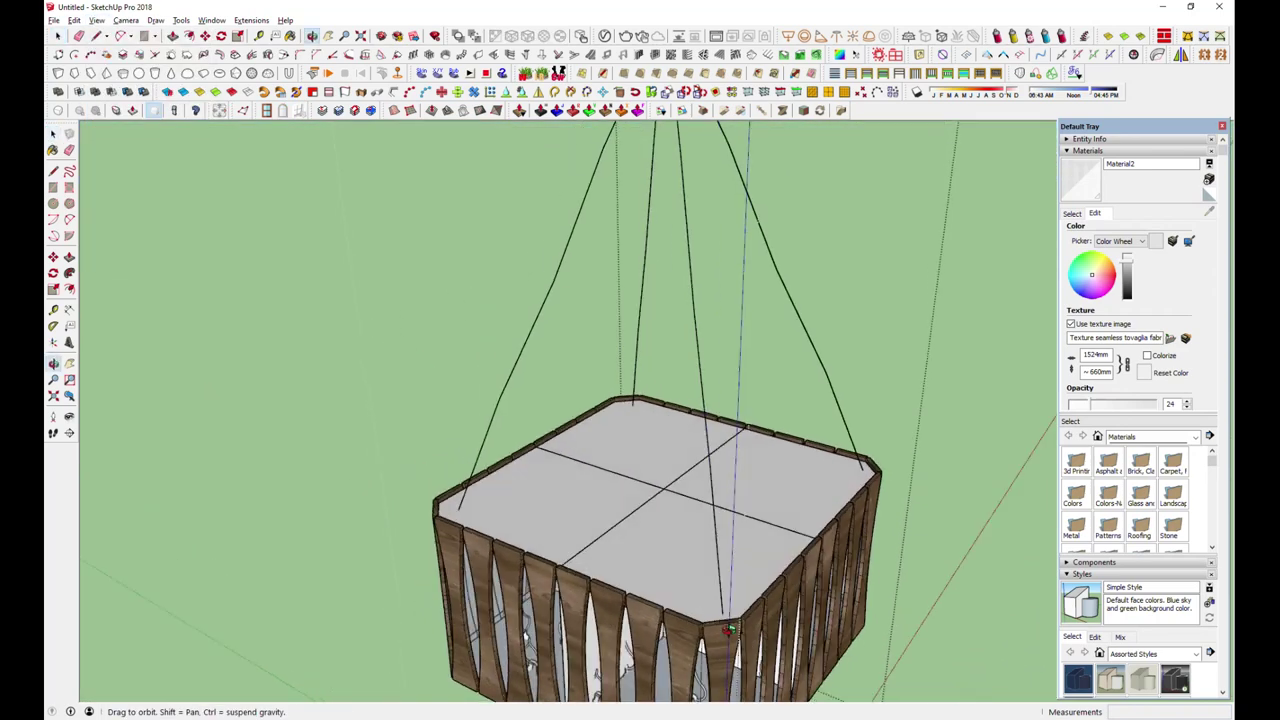
{"action": "scroll", "coordinate": [780, 514], "scroll_direction": "up", "scroll_amount": 3}
{"action": "left_click", "coordinate": [96, 20]}
{"action": "left_click", "coordinate": [244, 226]}
{"action": "mouse_move", "coordinate": [400, 320]}
{"action": "middle_mouse_down"}
{"action": "mouse_move", "coordinate": [731, 523]}
{"action": "mouse_move", "coordinate": [563, 529]}
{"action": "middle_mouse_up"}
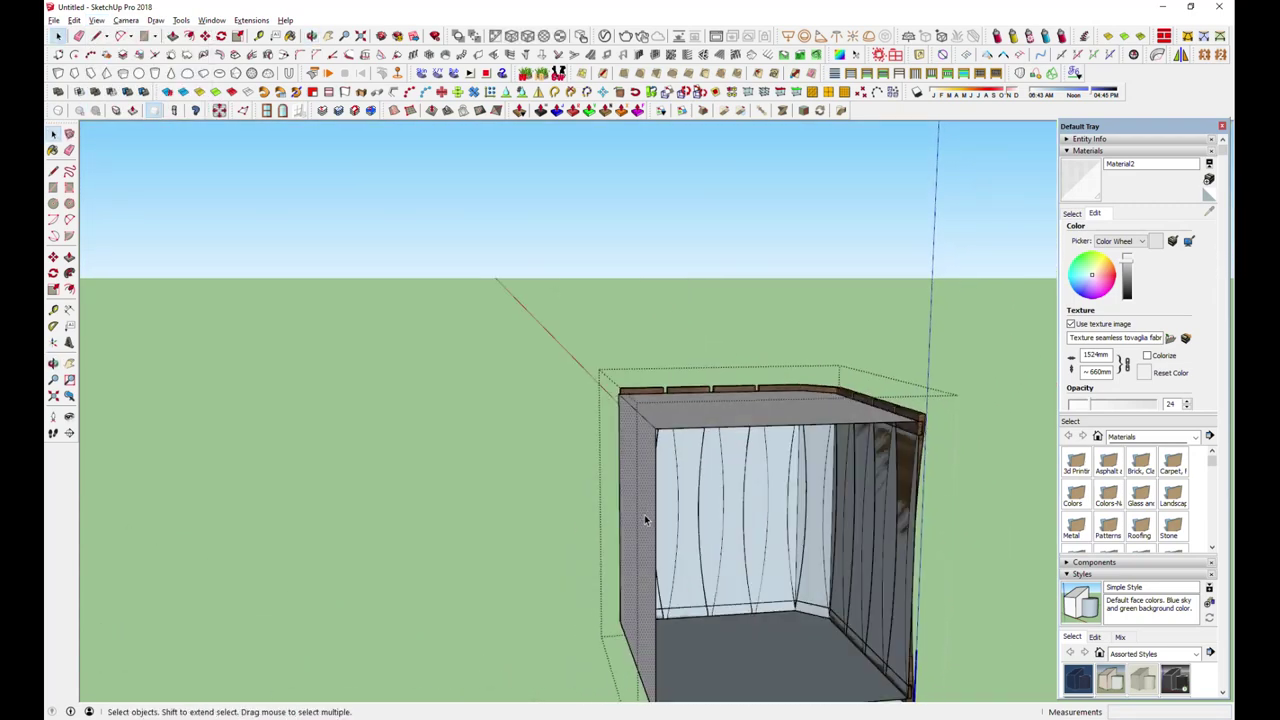
{"action": "mouse_move", "coordinate": [760, 492]}
{"action": "middle_mouse_down"}
{"action": "mouse_move", "coordinate": [437, 426]}
{"action": "mouse_move", "coordinate": [424, 461]}
{"action": "mouse_move", "coordinate": [537, 538]}
{"action": "mouse_move", "coordinate": [512, 520]}
{"action": "mouse_move", "coordinate": [508, 492]}
{"action": "mouse_move", "coordinate": [675, 399]}
{"action": "mouse_move", "coordinate": [560, 400]}
{"action": "middle_mouse_up"}
{"action": "scroll", "coordinate": [510, 505], "scroll_direction": "up", "scroll_amount": 3}
{"action": "scroll", "coordinate": [560, 400], "scroll_direction": "up", "scroll_amount": 3}
{"action": "scroll", "coordinate": [500, 405], "scroll_direction": "up", "scroll_amount": 2}
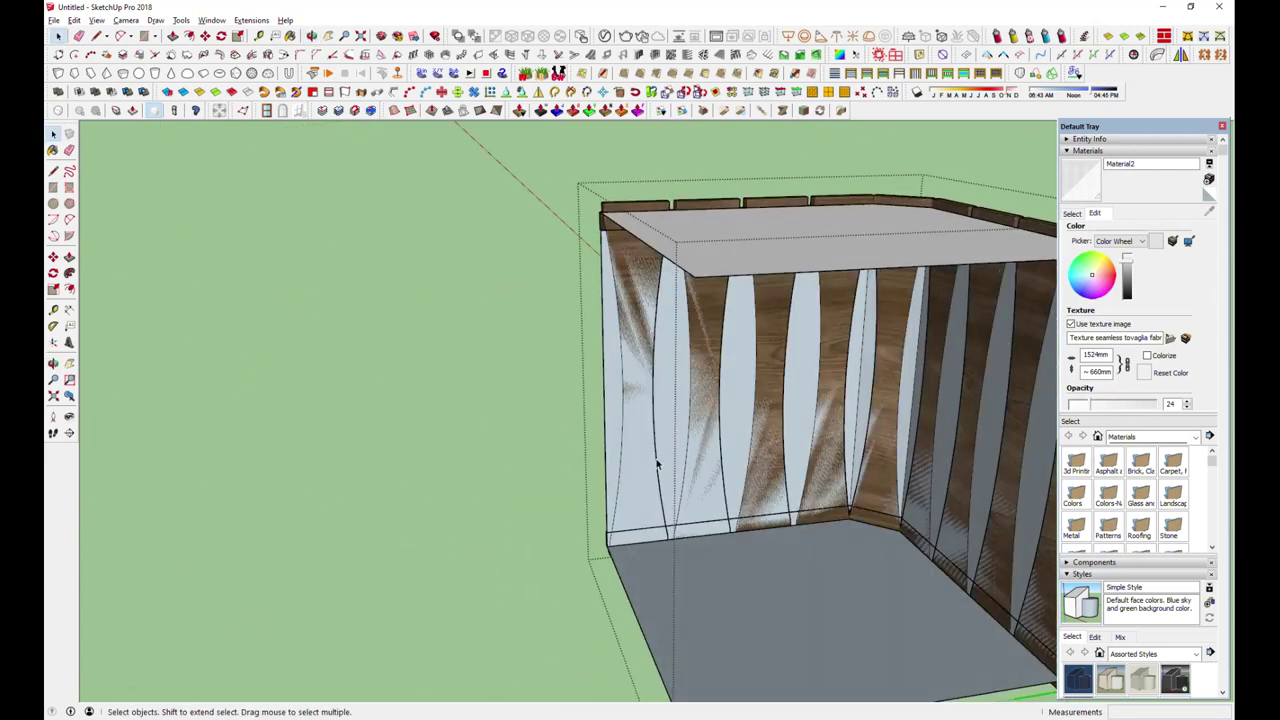
{"action": "scroll", "coordinate": [447, 410], "scroll_direction": "up", "scroll_amount": 2}
{"action": "scroll", "coordinate": [430, 370], "scroll_direction": "down", "scroll_amount": 2}
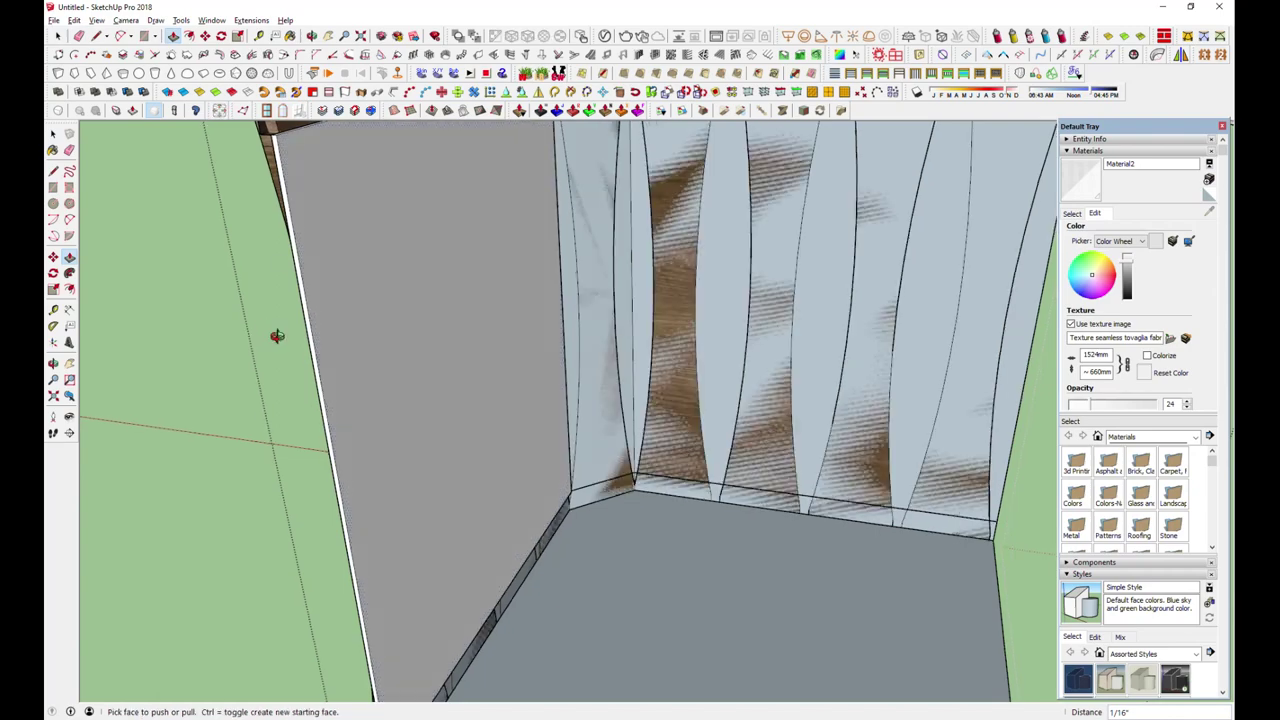
- Push the white strip faces inside the box back into the walls
{"action": "middle_click_drag", "start_coordinate": [271, 337], "coordinate": [383, 383]}
{"action": "left_click", "coordinate": [372, 400]}
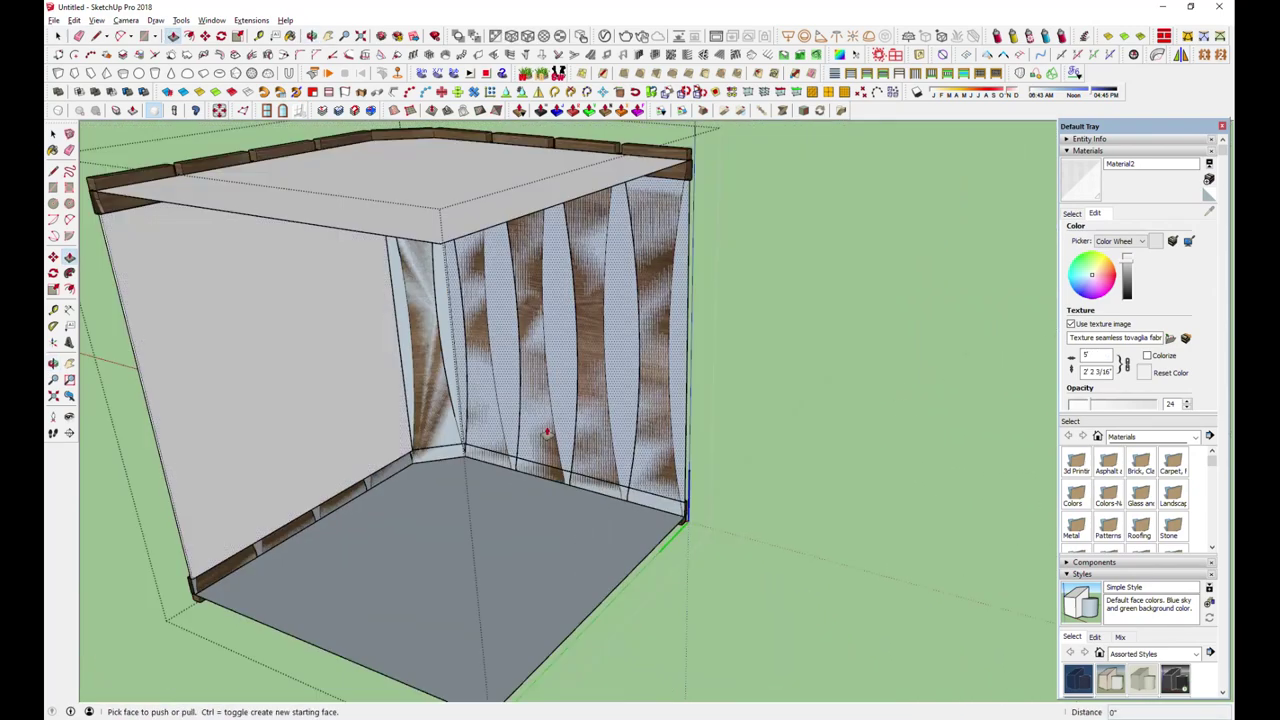
{"action": "mouse_move", "coordinate": [372, 400]}
{"action": "middle_mouse_down"}
{"action": "mouse_move", "coordinate": [739, 404]}
{"action": "mouse_move", "coordinate": [520, 371]}
{"action": "mouse_move", "coordinate": [505, 510]}
{"action": "middle_mouse_up"}
{"action": "left_click", "coordinate": [739, 404]}
{"action": "left_click", "coordinate": [520, 371]}
{"action": "scroll", "coordinate": [505, 510], "scroll_direction": "down", "scroll_amount": 5}
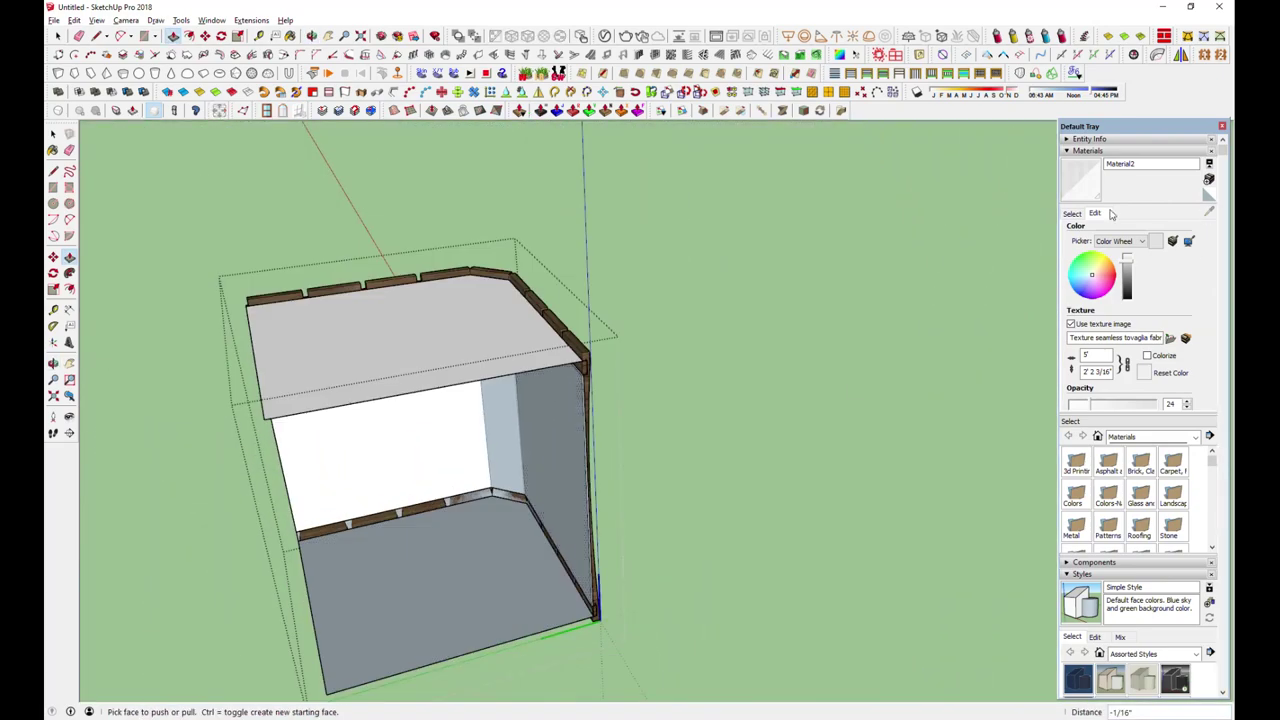
- Delete the box's top panel and floor
{"action": "mouse_move", "coordinate": [550, 437]}
{"action": "middle_mouse_down"}
{"action": "mouse_move", "coordinate": [171, 331]}
{"action": "mouse_move", "coordinate": [486, 480]}
{"action": "mouse_move", "coordinate": [380, 537]}
{"action": "middle_mouse_up"}
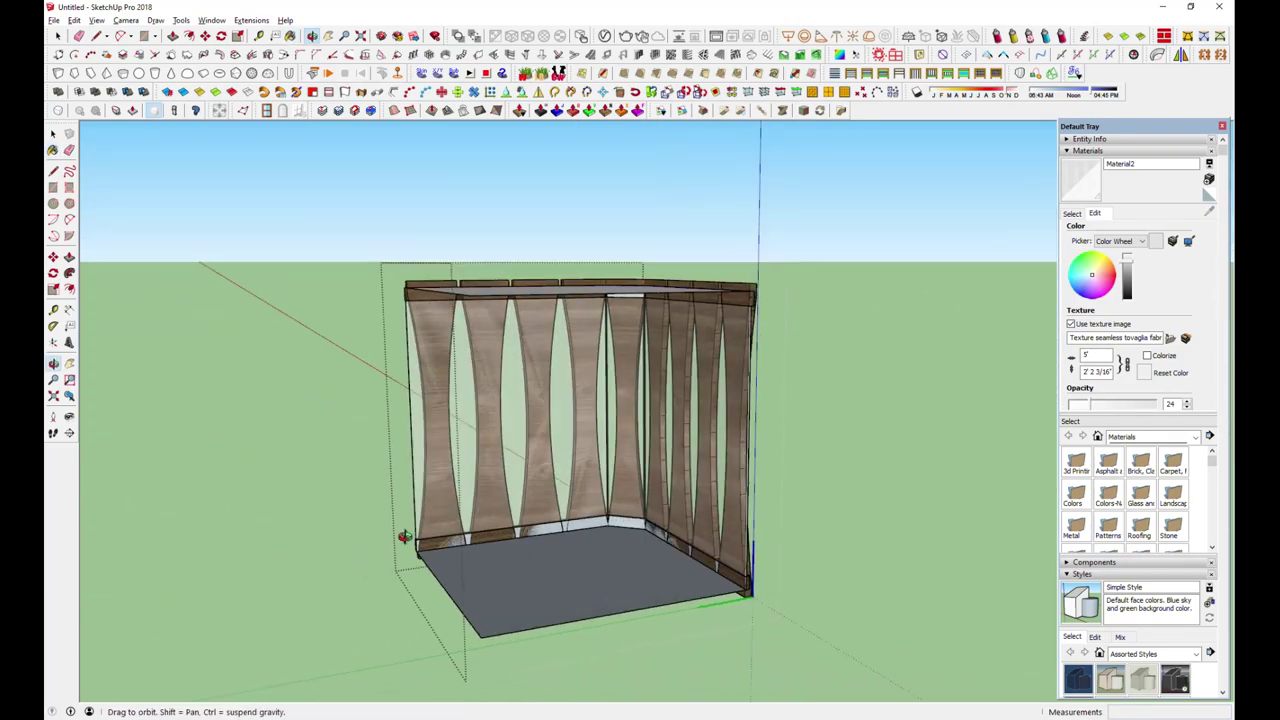
{"action": "scroll", "coordinate": [420, 491], "scroll_direction": "up", "scroll_amount": 3}
{"action": "scroll", "coordinate": [556, 573], "scroll_direction": "up", "scroll_amount": 3}
{"action": "scroll", "coordinate": [556, 573], "scroll_direction": "down", "scroll_amount": 5}
{"action": "mouse_move", "coordinate": [529, 543]}
{"action": "middle_mouse_down"}
{"action": "mouse_move", "coordinate": [400, 651]}
{"action": "mouse_move", "coordinate": [300, 600]}
{"action": "middle_mouse_up"}
{"action": "scroll", "coordinate": [557, 533], "scroll_direction": "down", "scroll_amount": 4}
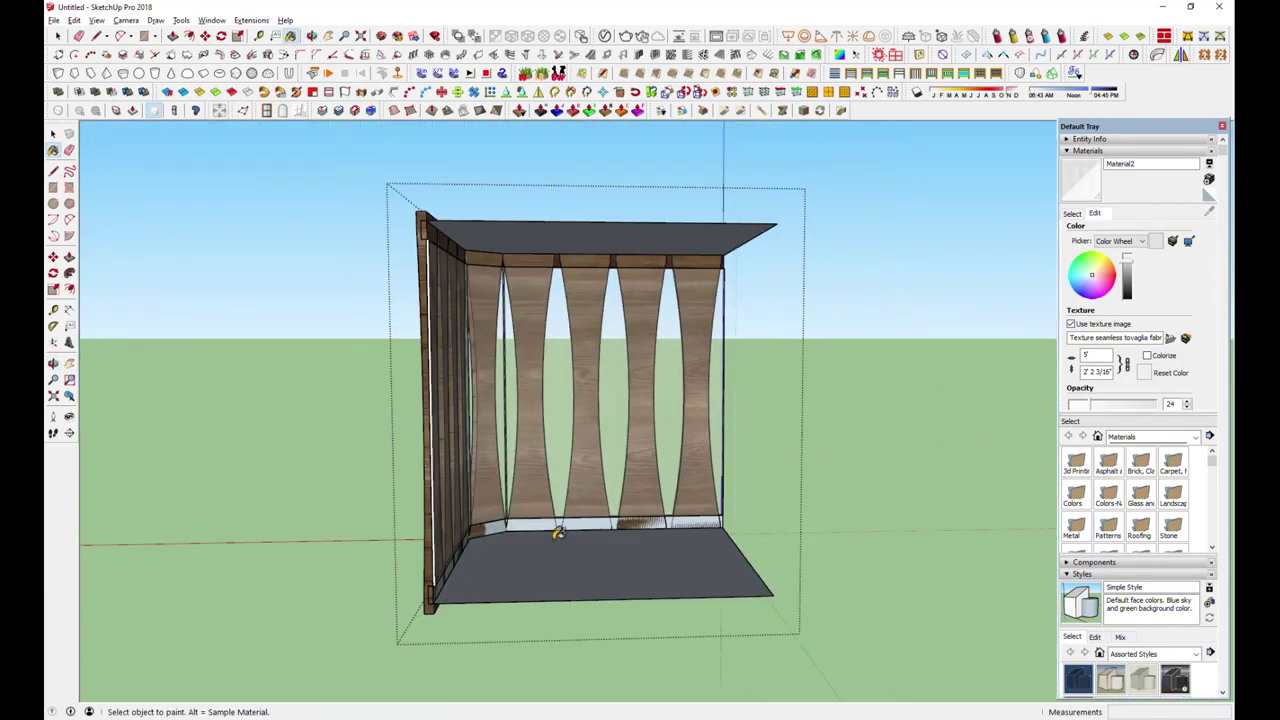
{"action": "middle_click_drag", "start_coordinate": [557, 533], "coordinate": [493, 631]}
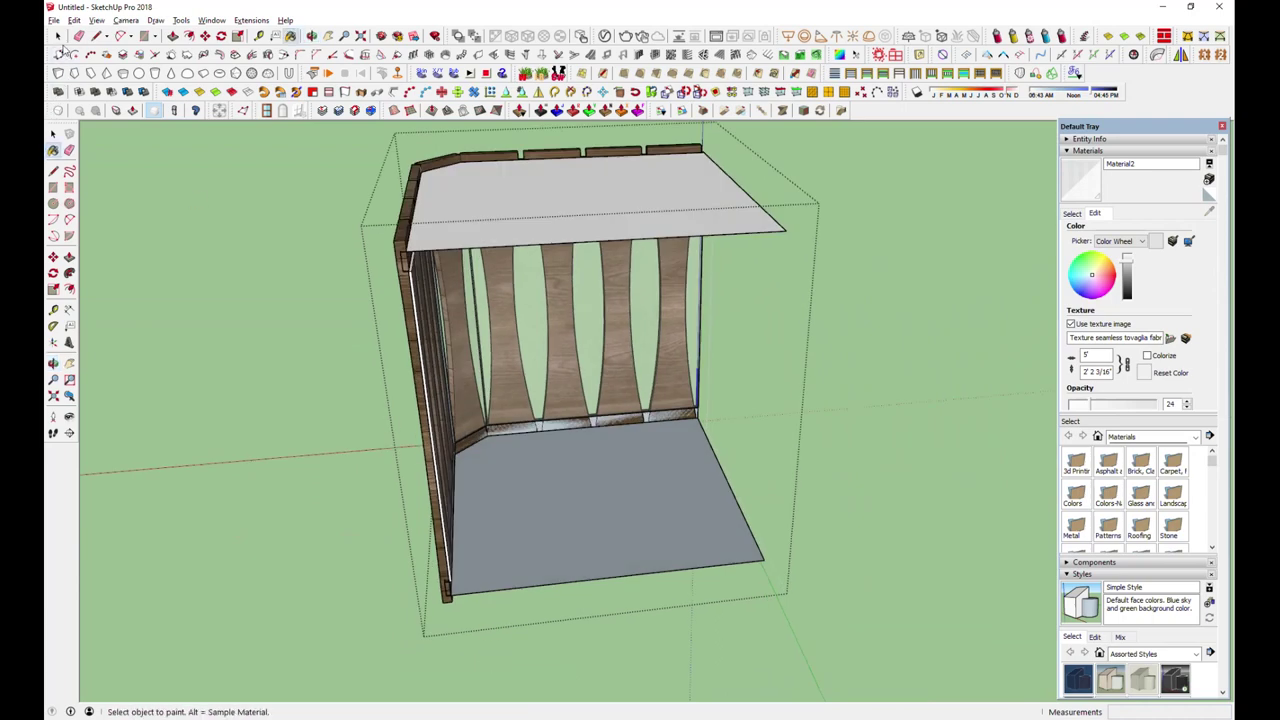
{"action": "left_click", "coordinate": [403, 220]}
{"action": "key", "text": "Delete"}
- Orbit around the remaining slats to inspect the floor corner and side wall
{"action": "middle_click_drag", "start_coordinate": [403, 220], "coordinate": [393, 333]}
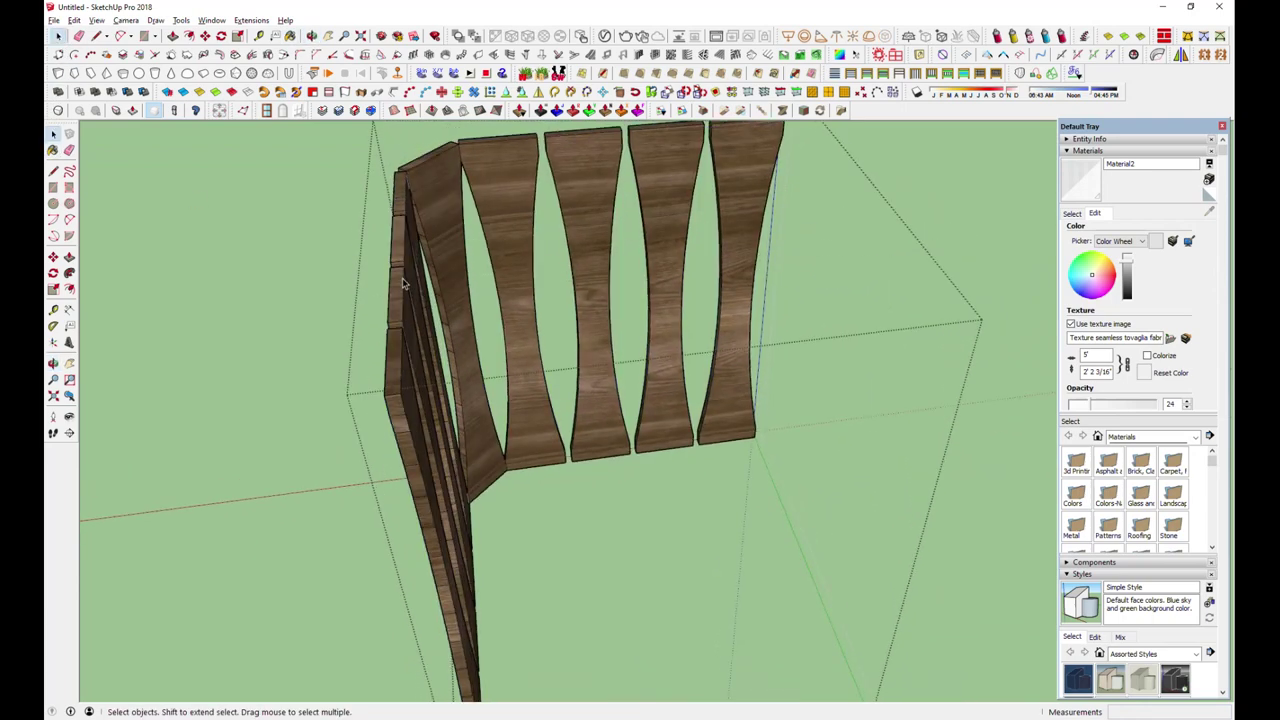
{"action": "scroll", "coordinate": [393, 333], "scroll_direction": "down", "scroll_amount": 2}
{"action": "mouse_move", "coordinate": [466, 557]}
{"action": "middle_mouse_down"}
{"action": "mouse_move", "coordinate": [243, 293]}
{"action": "mouse_move", "coordinate": [371, 228]}
{"action": "middle_mouse_up"}
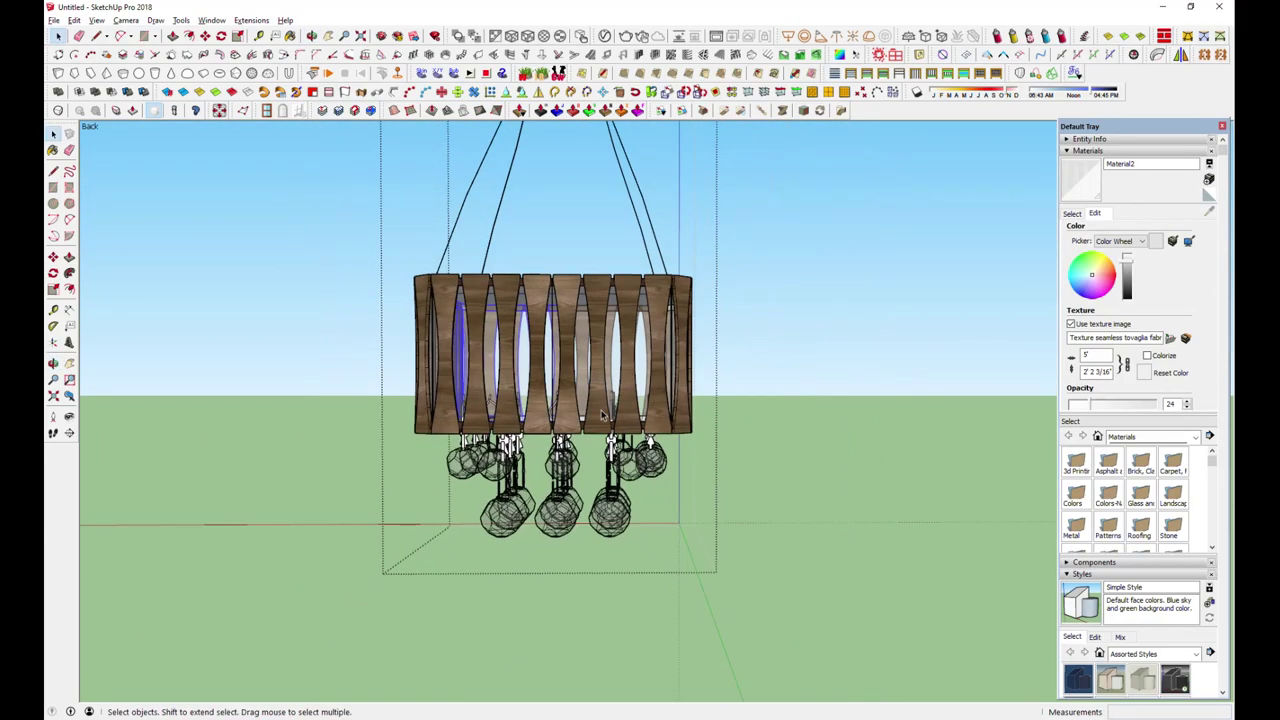
{"action": "mouse_move", "coordinate": [603, 414]}
{"action": "middle_mouse_down"}
{"action": "mouse_move", "coordinate": [727, 520]}
{"action": "mouse_move", "coordinate": [694, 509]}
{"action": "middle_mouse_up"}
{"action": "scroll", "coordinate": [551, 365], "scroll_direction": "up", "scroll_amount": 2}
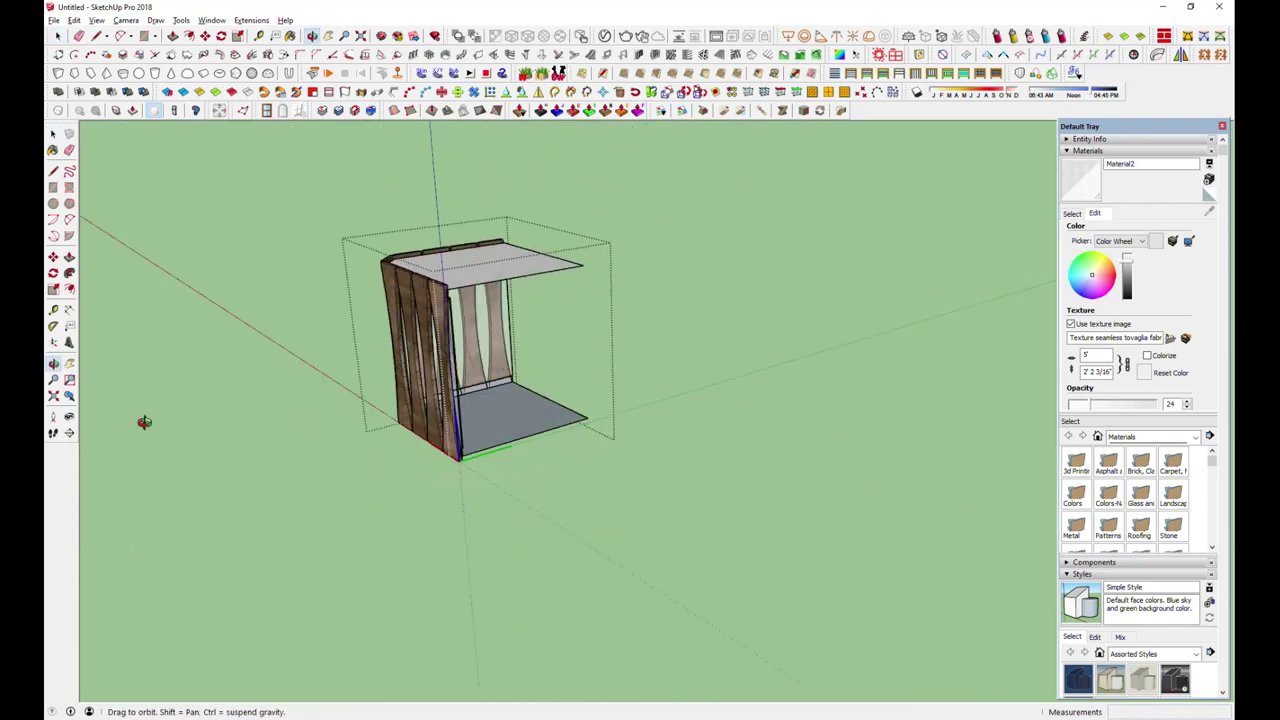
{"action": "scroll", "coordinate": [463, 523], "scroll_direction": "up", "scroll_amount": 5}
{"action": "middle_click_drag", "start_coordinate": [463, 523], "coordinate": [180, 409]}
{"action": "scroll", "coordinate": [912, 394], "scroll_direction": "up", "scroll_amount": 3}
{"action": "middle_click_drag", "start_coordinate": [912, 394], "coordinate": [534, 229]}
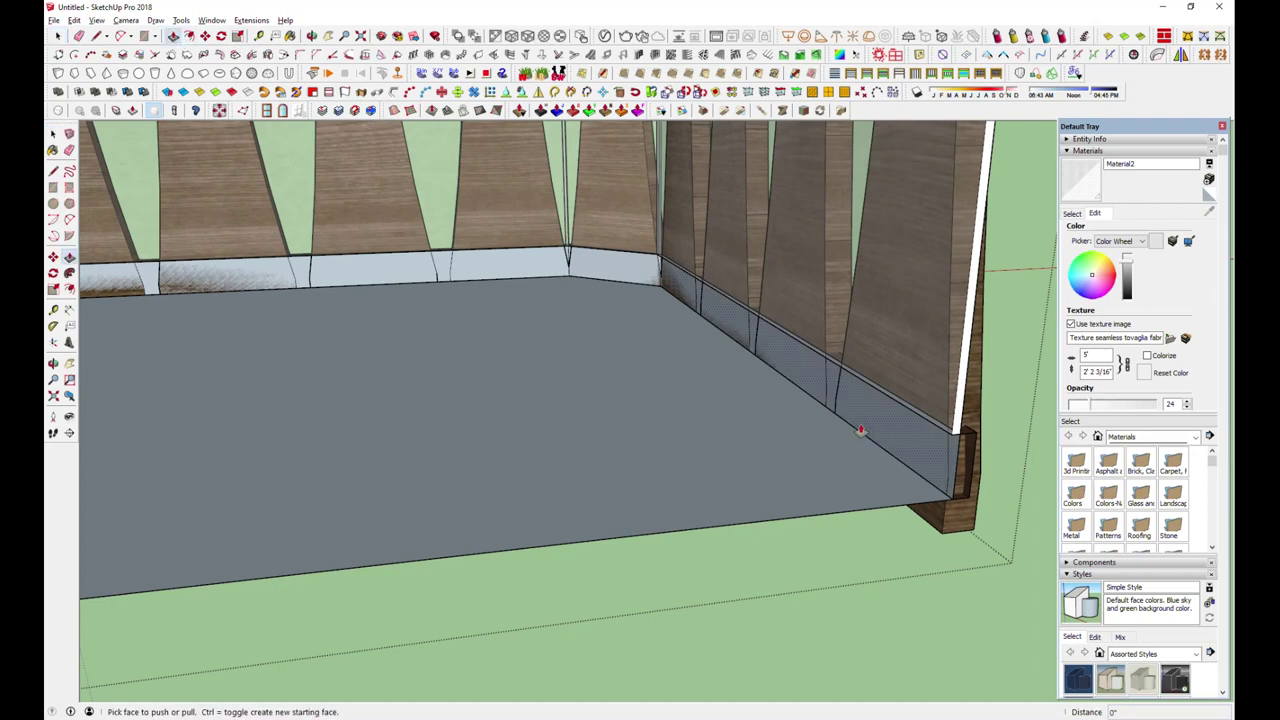
- Push the dotted baseboard face inward at the box corner
{"action": "left_click_drag", "start_coordinate": [857, 432], "coordinate": [884, 369]}
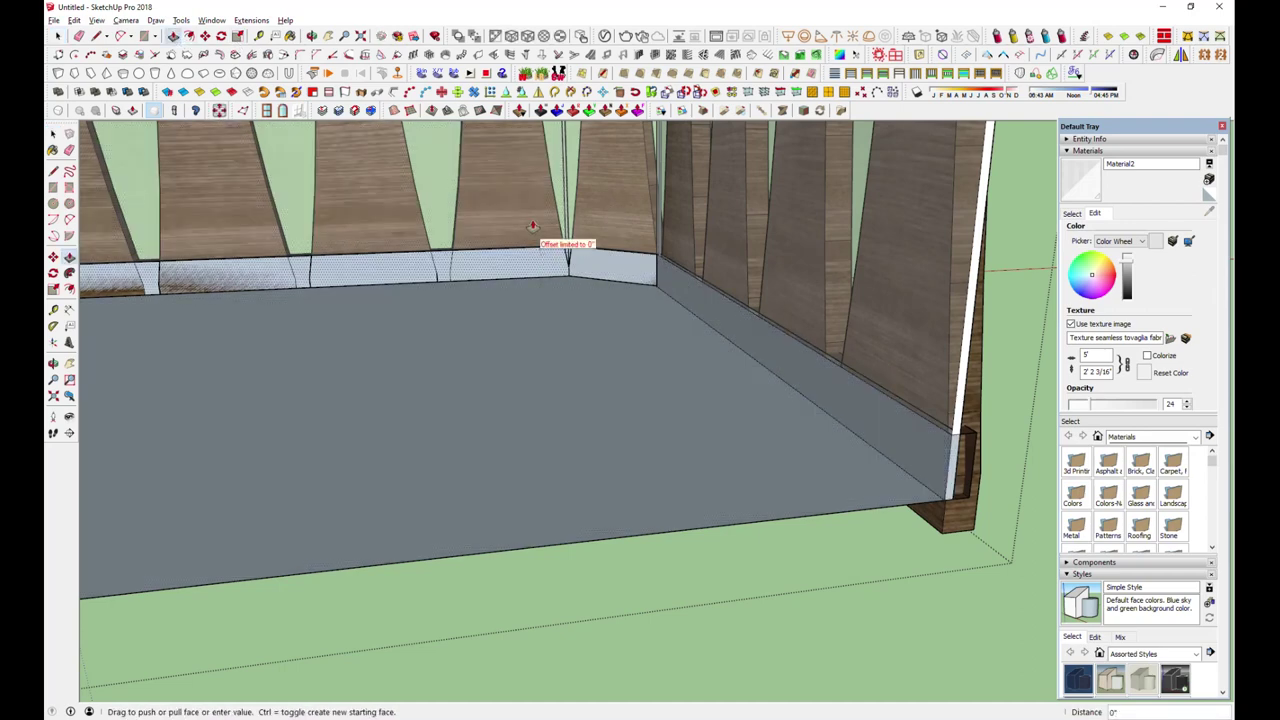
{"action": "scroll", "coordinate": [607, 259], "scroll_direction": "down", "scroll_amount": 5}
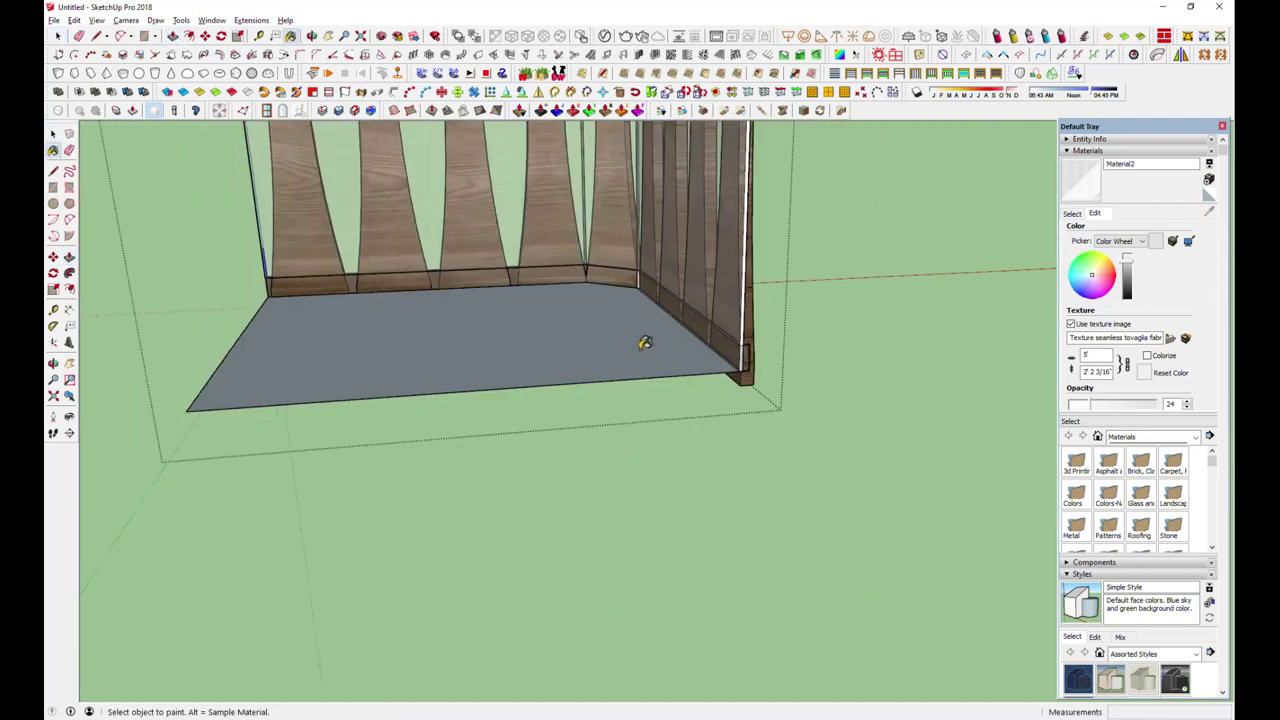
{"action": "middle_click_drag", "start_coordinate": [646, 343], "coordinate": [717, 366]}
{"action": "scroll", "coordinate": [675, 484], "scroll_direction": "up", "scroll_amount": 5}
{"action": "scroll", "coordinate": [675, 484], "scroll_direction": "down", "scroll_amount": 5}
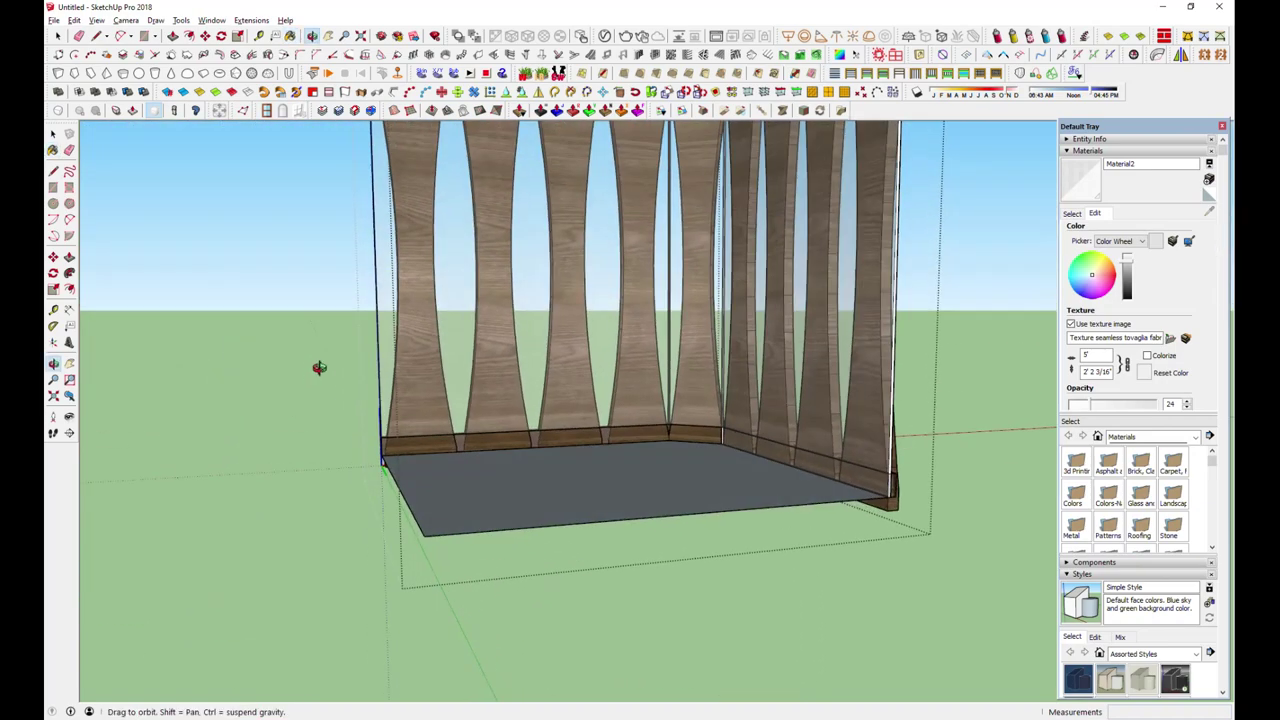
{"action": "middle_click_drag", "start_coordinate": [320, 366], "coordinate": [659, 374]}
{"action": "scroll", "coordinate": [543, 466], "scroll_direction": "down", "scroll_amount": 3}
{"action": "scroll", "coordinate": [649, 389], "scroll_direction": "up", "scroll_amount": 5}
{"action": "scroll", "coordinate": [649, 389], "scroll_direction": "up", "scroll_amount": 2}
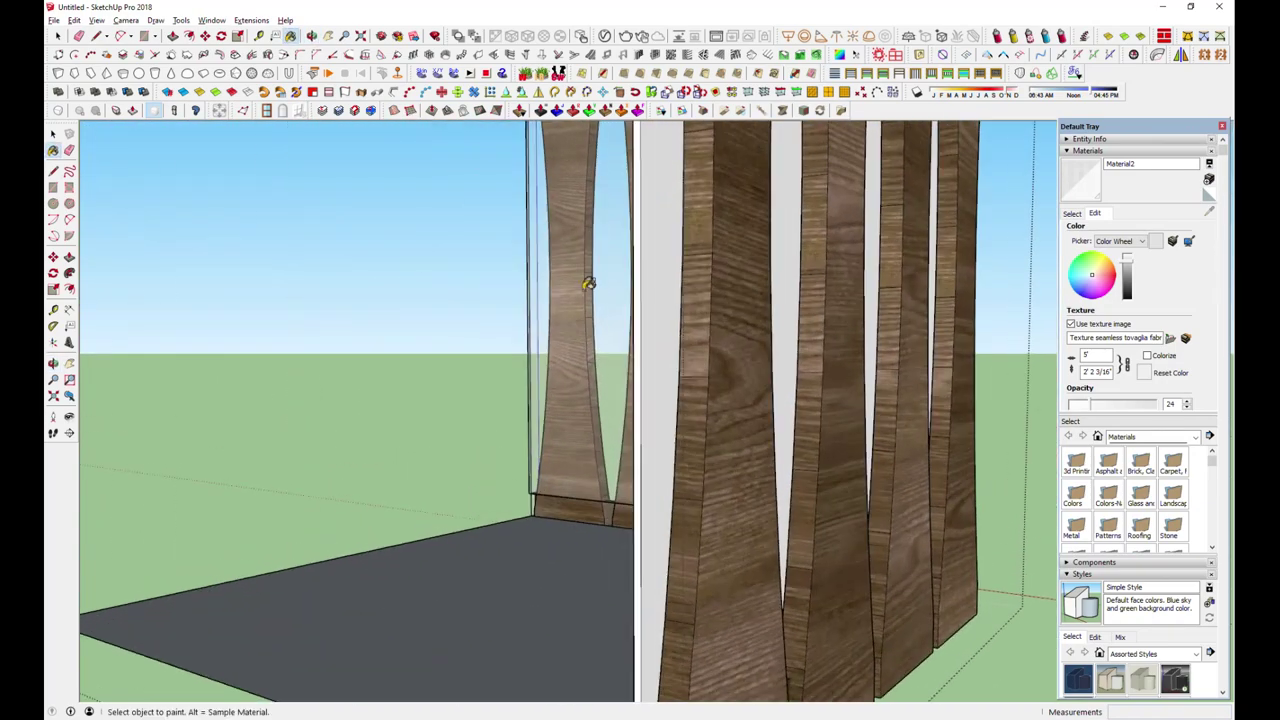
- Paint the white gaps between the panels with wood
{"action": "left_click", "coordinate": [662, 262]}
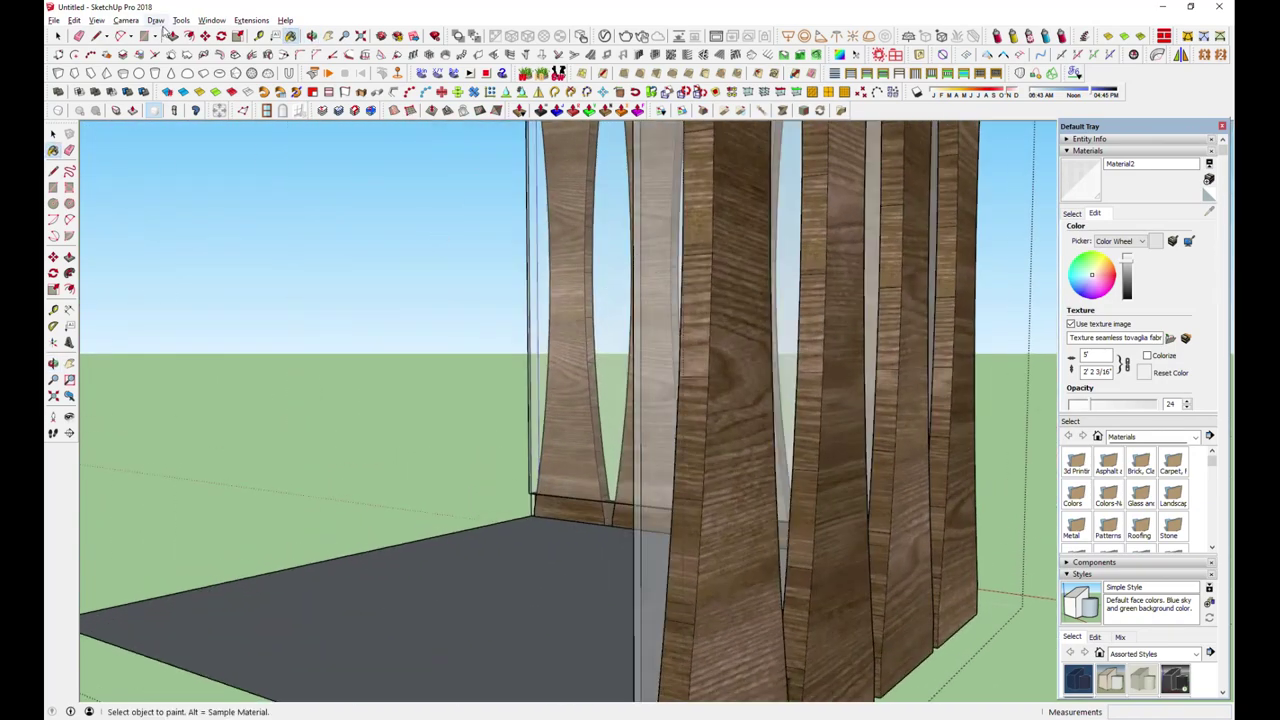
{"action": "scroll", "coordinate": [661, 371], "scroll_direction": "up", "scroll_amount": 1}
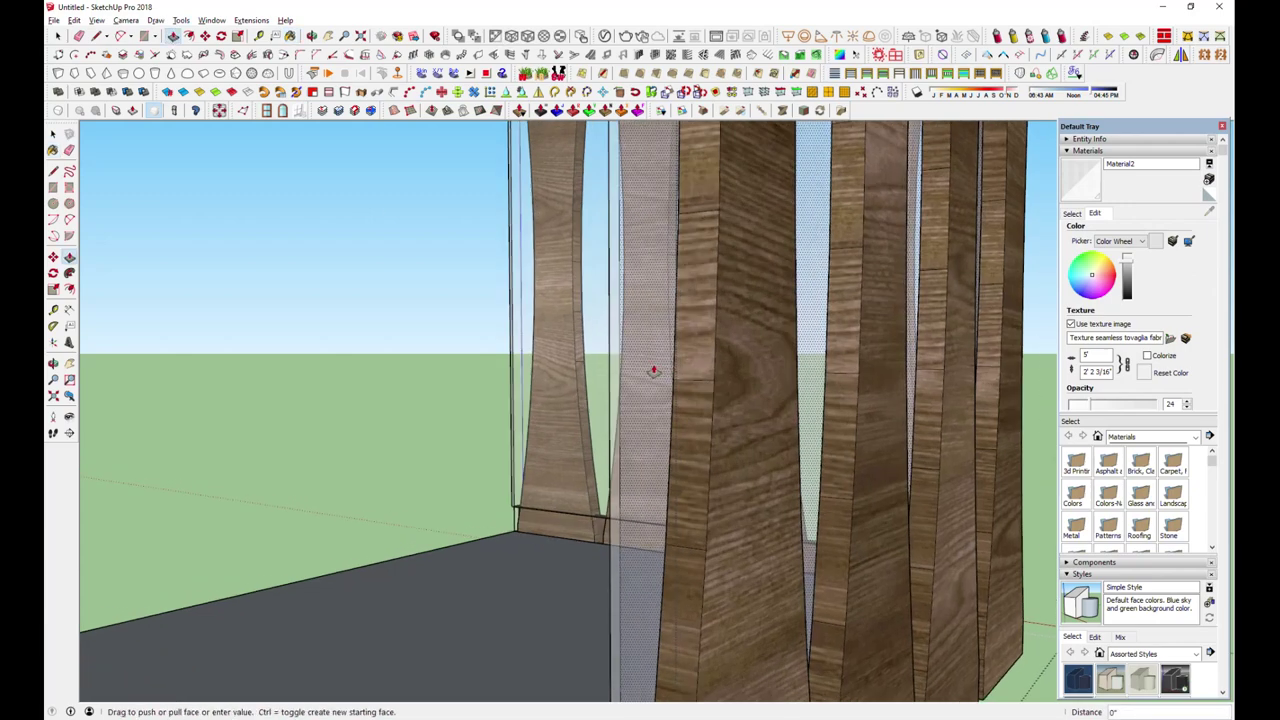
{"action": "scroll", "coordinate": [640, 372], "scroll_direction": "down", "scroll_amount": 3}
{"action": "scroll", "coordinate": [655, 560], "scroll_direction": "up", "scroll_amount": 2}
{"action": "scroll", "coordinate": [658, 535], "scroll_direction": "up", "scroll_amount": 2}
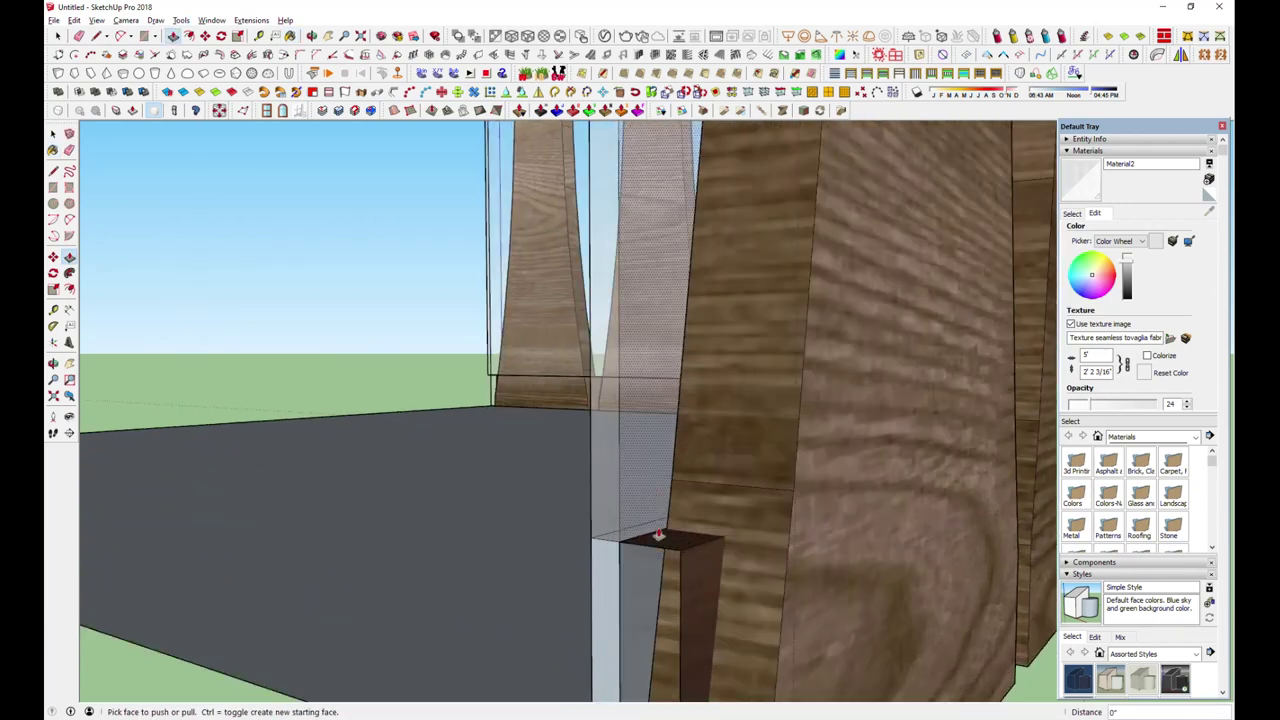
{"action": "scroll", "coordinate": [646, 486], "scroll_direction": "down", "scroll_amount": 2}
- Orbit and zoom around the curved fin panels to inspect them
{"action": "middle_click_drag", "start_coordinate": [640, 566], "coordinate": [52, 20]}
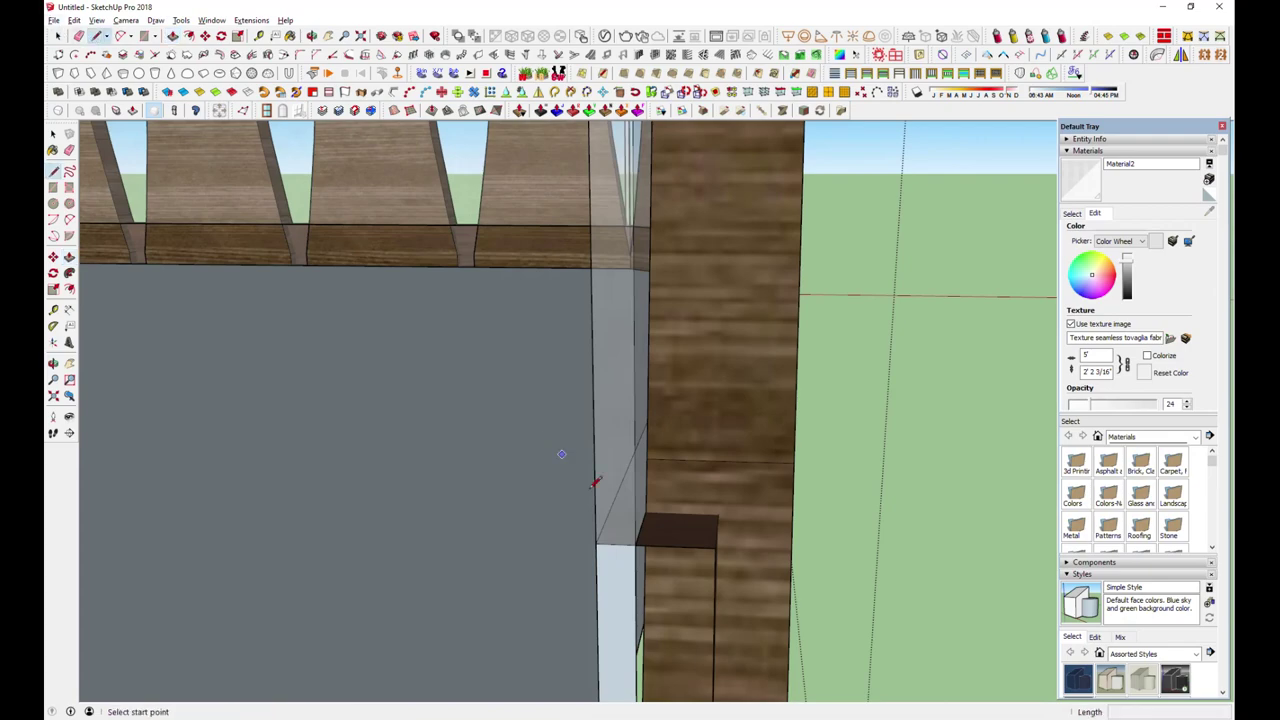
{"action": "scroll", "coordinate": [620, 560], "scroll_direction": "down", "scroll_amount": 3}
{"action": "scroll", "coordinate": [609, 600], "scroll_direction": "down", "scroll_amount": 2}
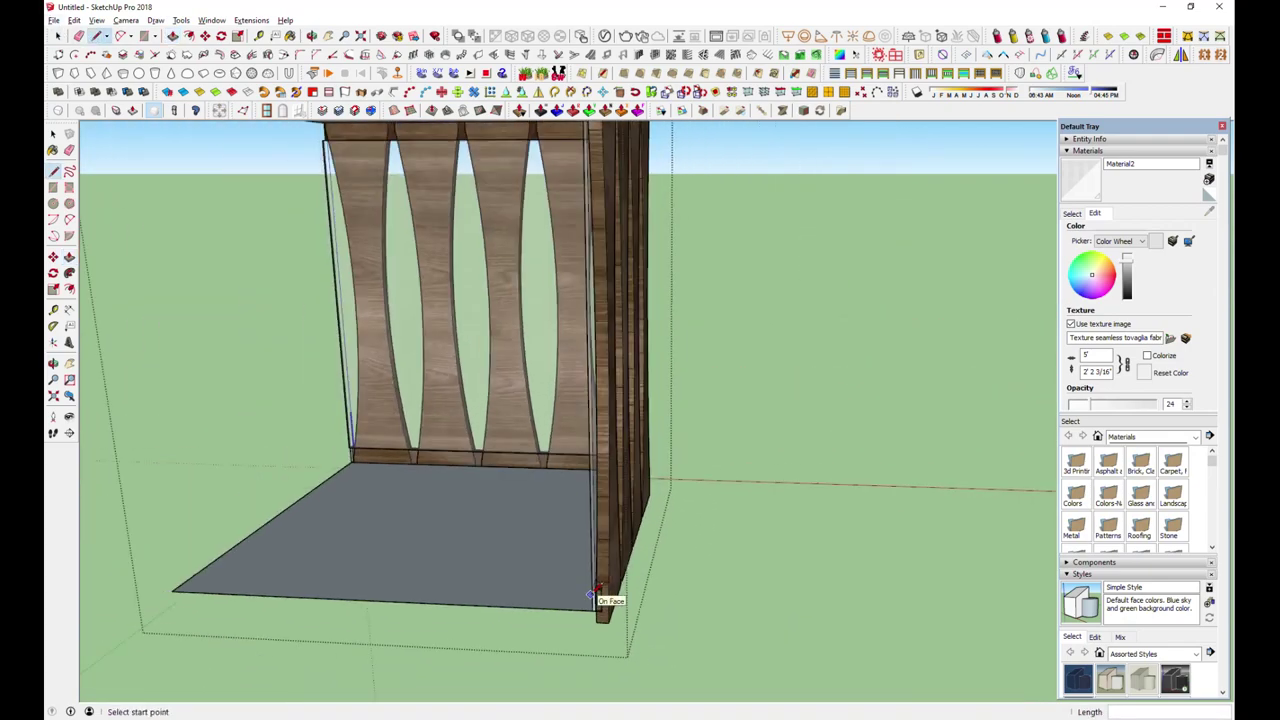
{"action": "scroll", "coordinate": [609, 600], "scroll_direction": "down", "scroll_amount": 2}
{"action": "scroll", "coordinate": [586, 300], "scroll_direction": "up", "scroll_amount": 5}
{"action": "mouse_move", "coordinate": [603, 520]}
{"action": "middle_mouse_down"}
{"action": "mouse_move", "coordinate": [586, 300]}
{"action": "mouse_move", "coordinate": [537, 366]}
{"action": "middle_mouse_up"}
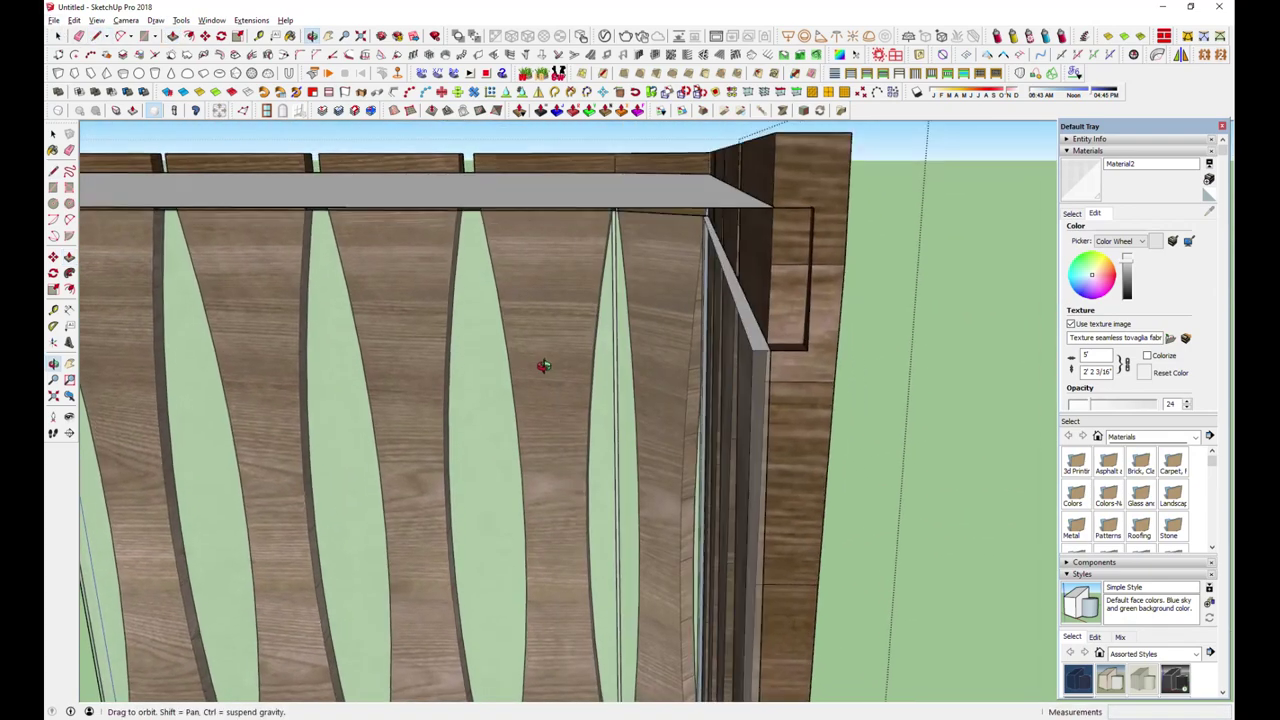
{"action": "scroll", "coordinate": [757, 340], "scroll_direction": "up", "scroll_amount": 2}
{"action": "mouse_move", "coordinate": [795, 358]}
{"action": "middle_mouse_down"}
{"action": "mouse_move", "coordinate": [829, 290]}
{"action": "mouse_move", "coordinate": [877, 271]}
{"action": "mouse_move", "coordinate": [600, 357]}
{"action": "mouse_move", "coordinate": [512, 430]}
{"action": "mouse_move", "coordinate": [620, 420]}
{"action": "middle_mouse_up"}
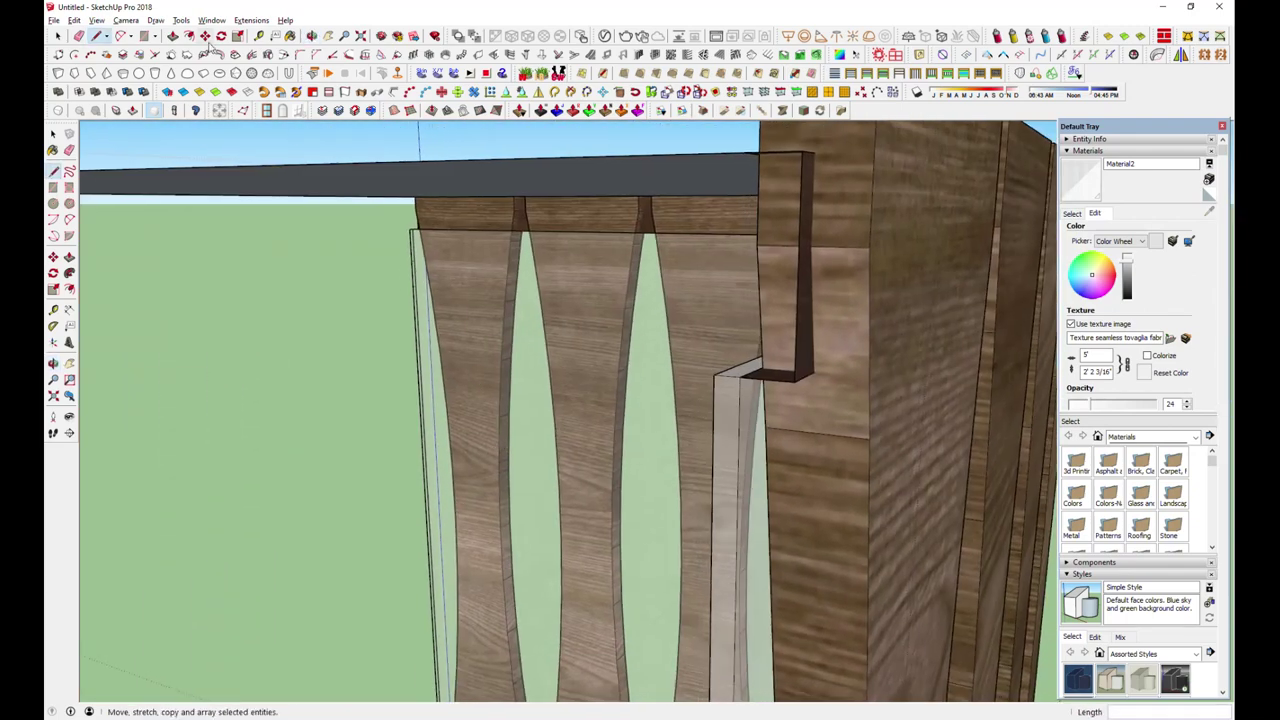
- Zoom extents and orbit the whole chandelier to a front view
{"action": "key", "text": "p"}
{"action": "key", "text": "shift+z"}
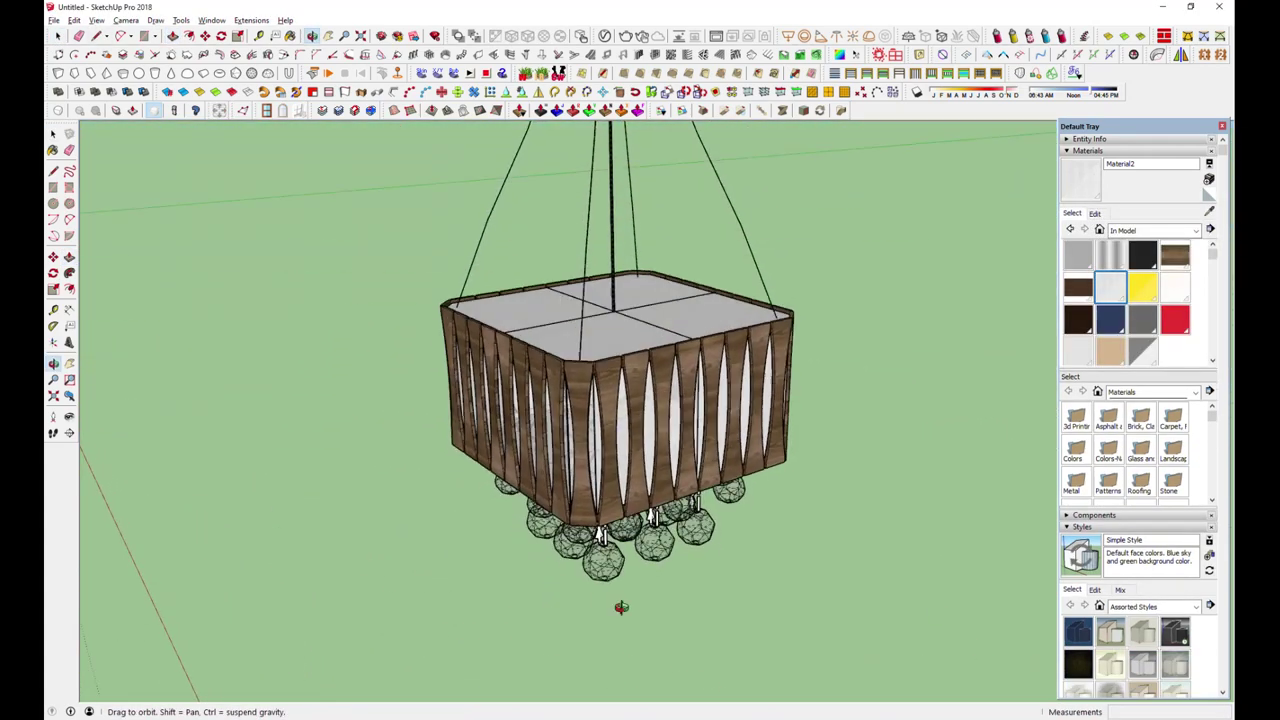
{"action": "mouse_move", "coordinate": [614, 606]}
{"action": "middle_mouse_down"}
{"action": "mouse_move", "coordinate": [877, 491]}
{"action": "mouse_move", "coordinate": [640, 500]}
{"action": "mouse_move", "coordinate": [934, 509]}
{"action": "mouse_move", "coordinate": [617, 551]}
{"action": "mouse_move", "coordinate": [545, 520]}
{"action": "middle_mouse_up"}
{"action": "scroll", "coordinate": [541, 517], "scroll_direction": "up", "scroll_amount": 2}
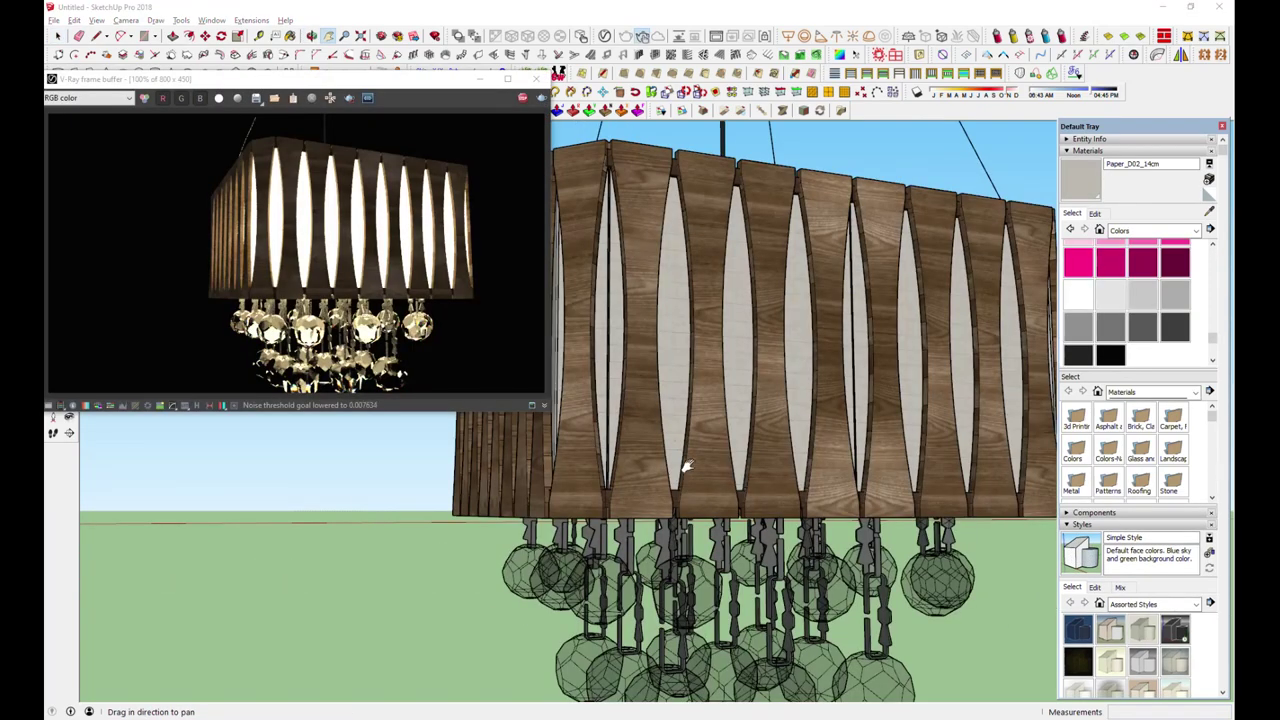
- Orbit the live-rendered chandelier from its underside to a level view of the lampshade
{"action": "scroll", "coordinate": [686, 466], "scroll_direction": "down", "scroll_amount": 3}
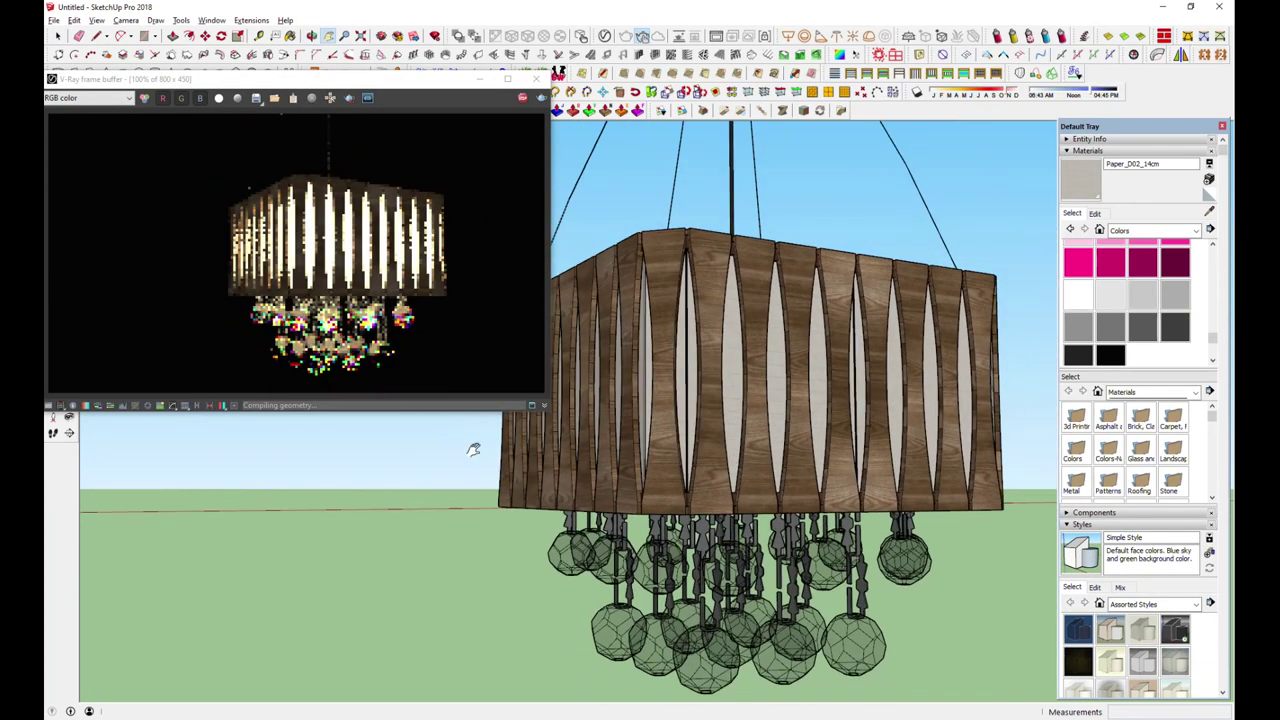
{"action": "middle_click_drag", "start_coordinate": [737, 560], "coordinate": [831, 433]}
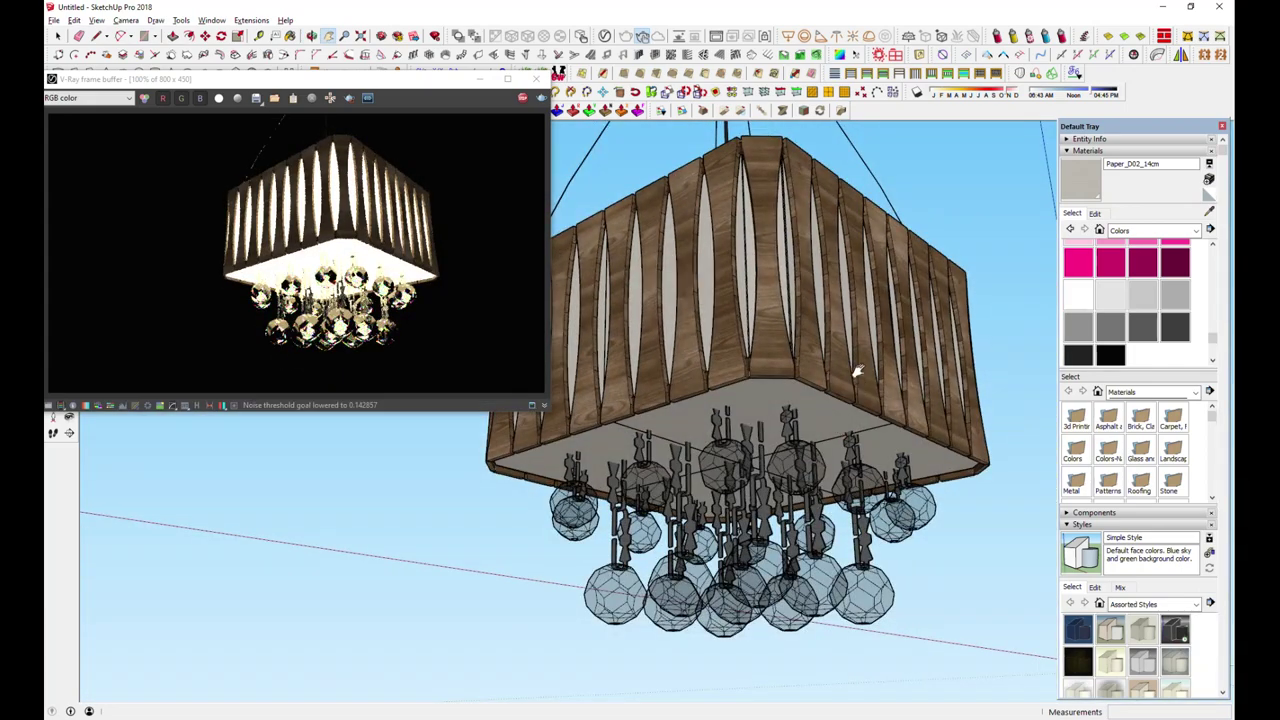
{"action": "mouse_move", "coordinate": [857, 371]}
{"action": "middle_mouse_down"}
{"action": "mouse_move", "coordinate": [788, 346]}
{"action": "mouse_move", "coordinate": [708, 478]}
{"action": "middle_mouse_up"}
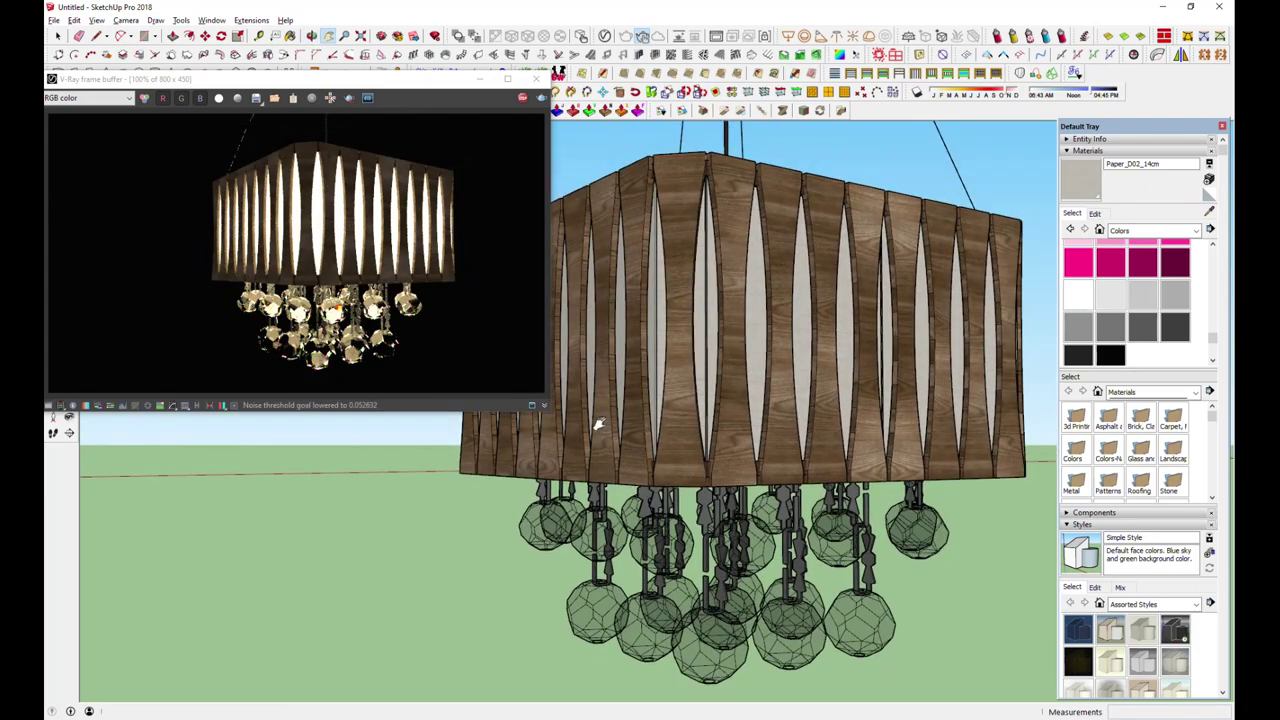
{"action": "middle_click_drag", "start_coordinate": [690, 398], "coordinate": [659, 465]}
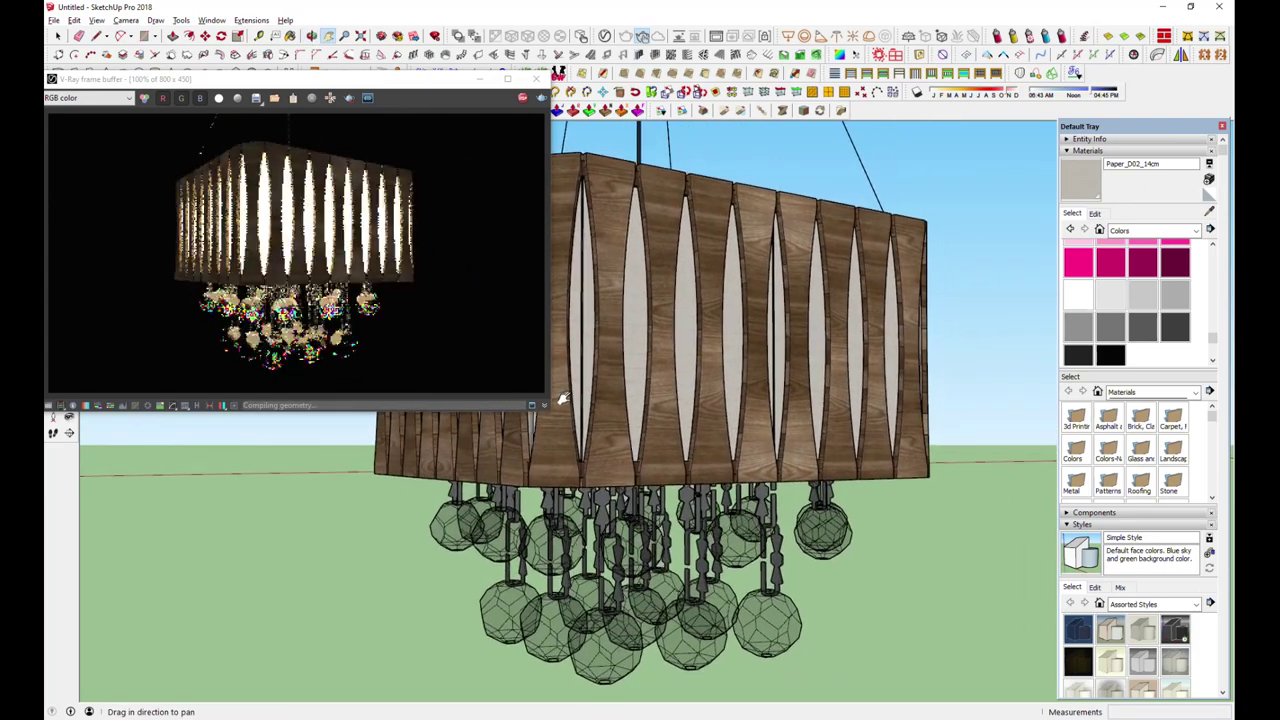
{"action": "scroll", "coordinate": [659, 465], "scroll_direction": "down", "scroll_amount": 1}
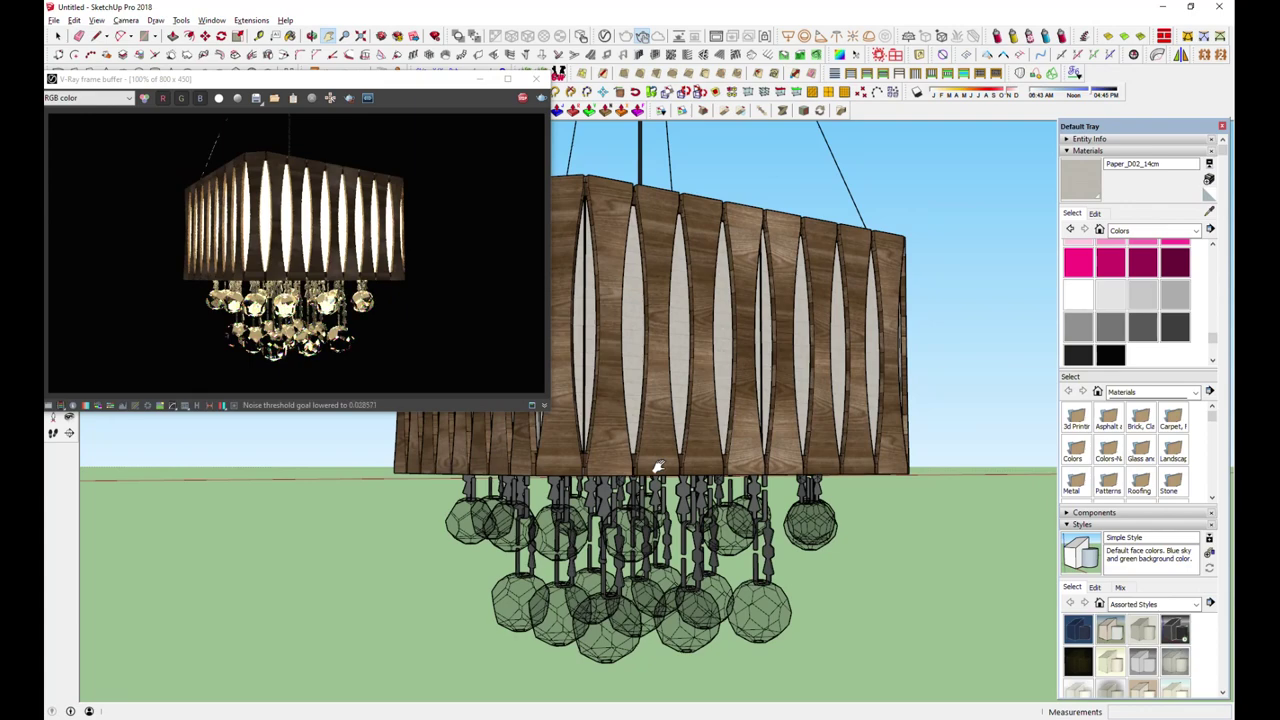
{"action": "middle_click_drag", "start_coordinate": [700, 560], "coordinate": [722, 573]}
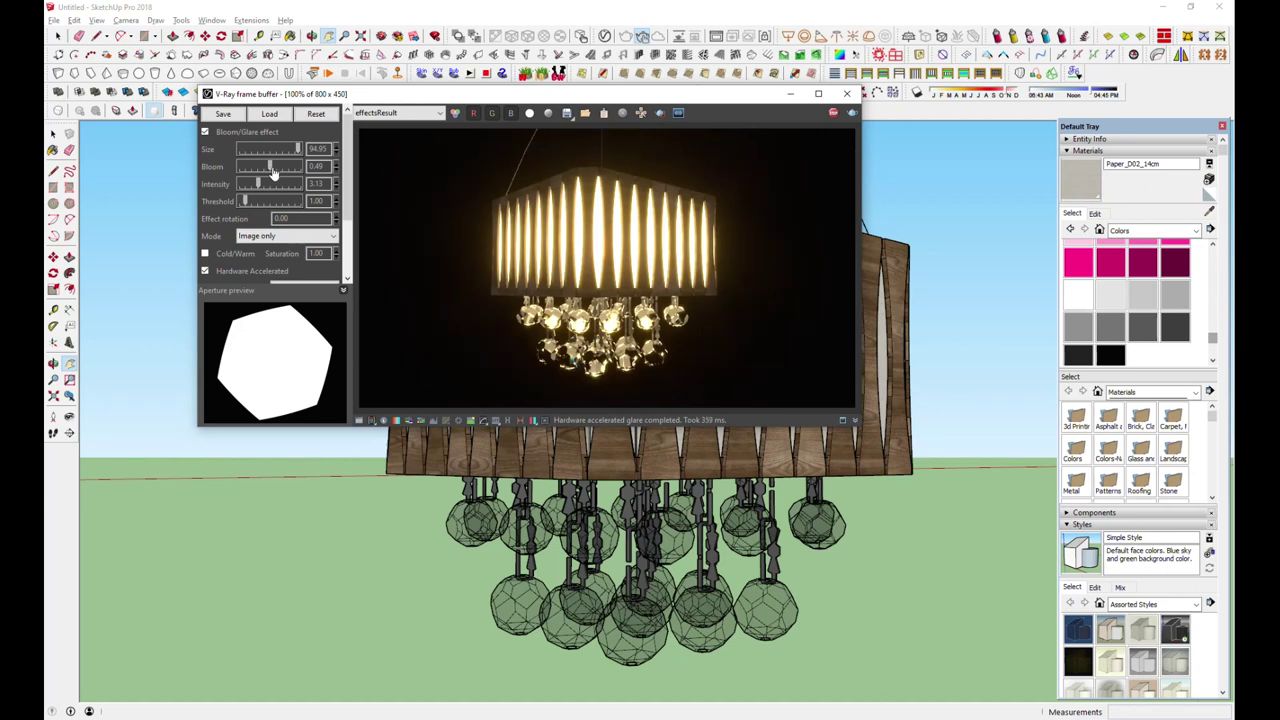
- Strengthen the glare to bloom 0.36, intensity 4.75 and threshold 1.52
{"action": "mouse_move", "coordinate": [265, 188]}
{"action": "left_mouse_down"}
{"action": "mouse_move", "coordinate": [278, 188]}
{"action": "mouse_move", "coordinate": [262, 168]}
{"action": "mouse_move", "coordinate": [276, 203]}
{"action": "mouse_move", "coordinate": [249, 204]}
{"action": "left_mouse_up"}
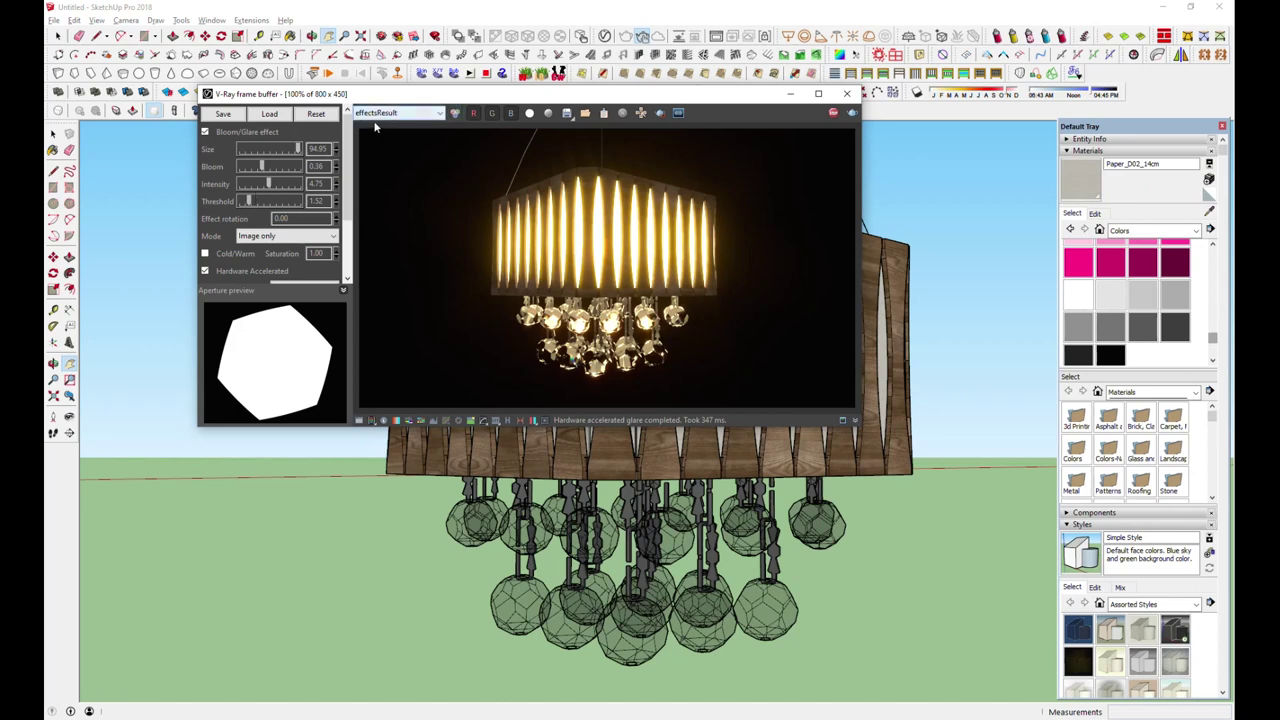
{"action": "left_click", "coordinate": [604, 38]}
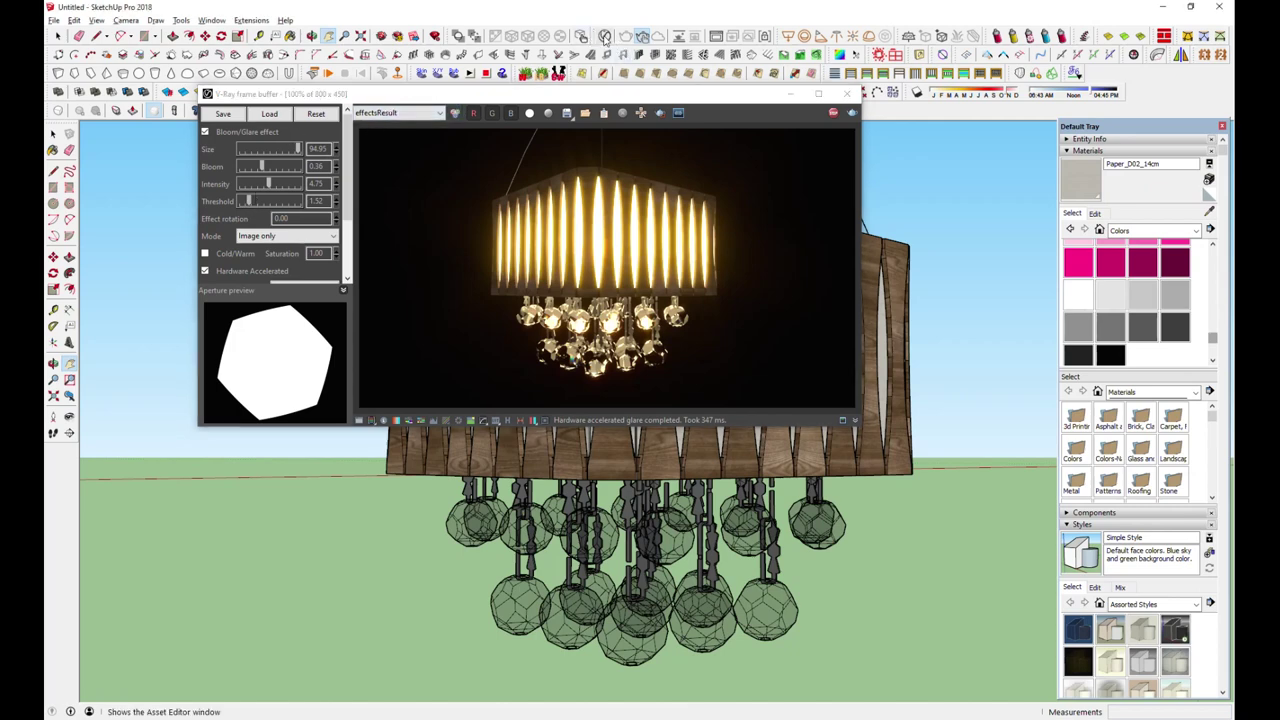
- Move the Asset Editor aside and sample the inner panel material from the model
{"action": "left_click_drag", "start_coordinate": [716, 141], "coordinate": [660, 287]}
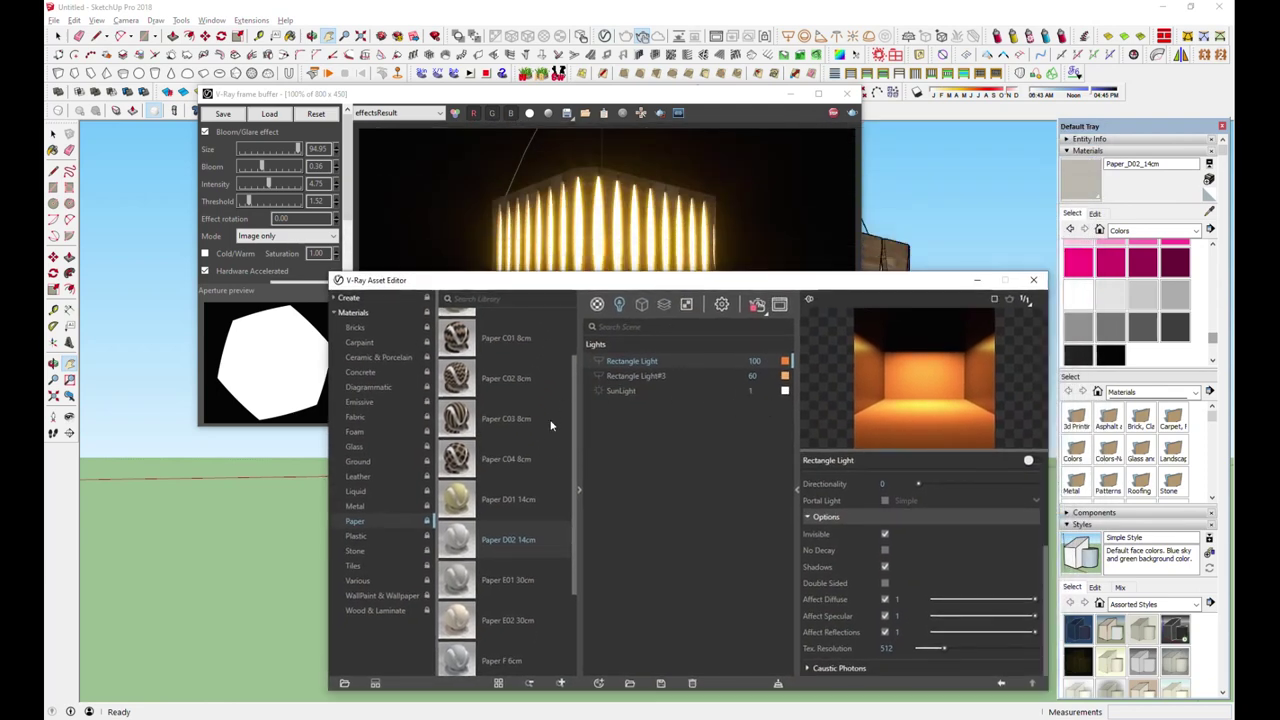
{"action": "mouse_move", "coordinate": [845, 283]}
{"action": "left_mouse_down"}
{"action": "mouse_move", "coordinate": [248, 153]}
{"action": "mouse_move", "coordinate": [213, 163]}
{"action": "left_mouse_up"}
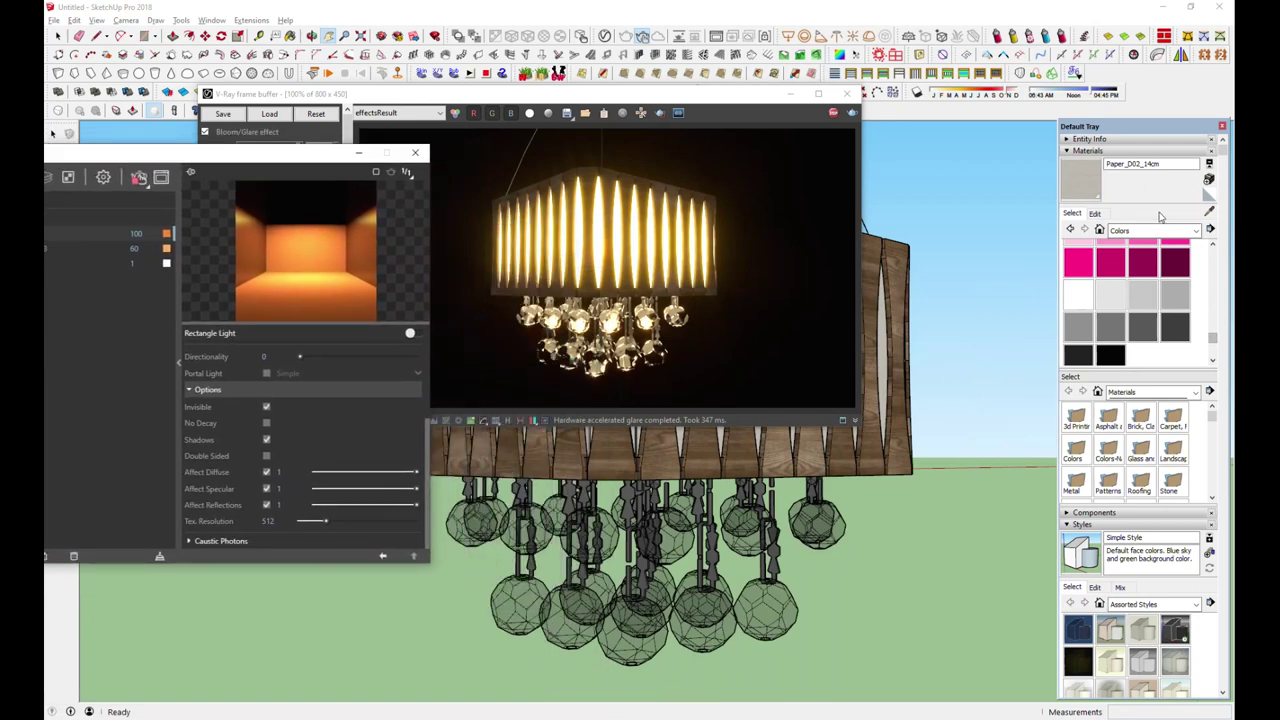
{"action": "left_click", "coordinate": [1210, 213]}
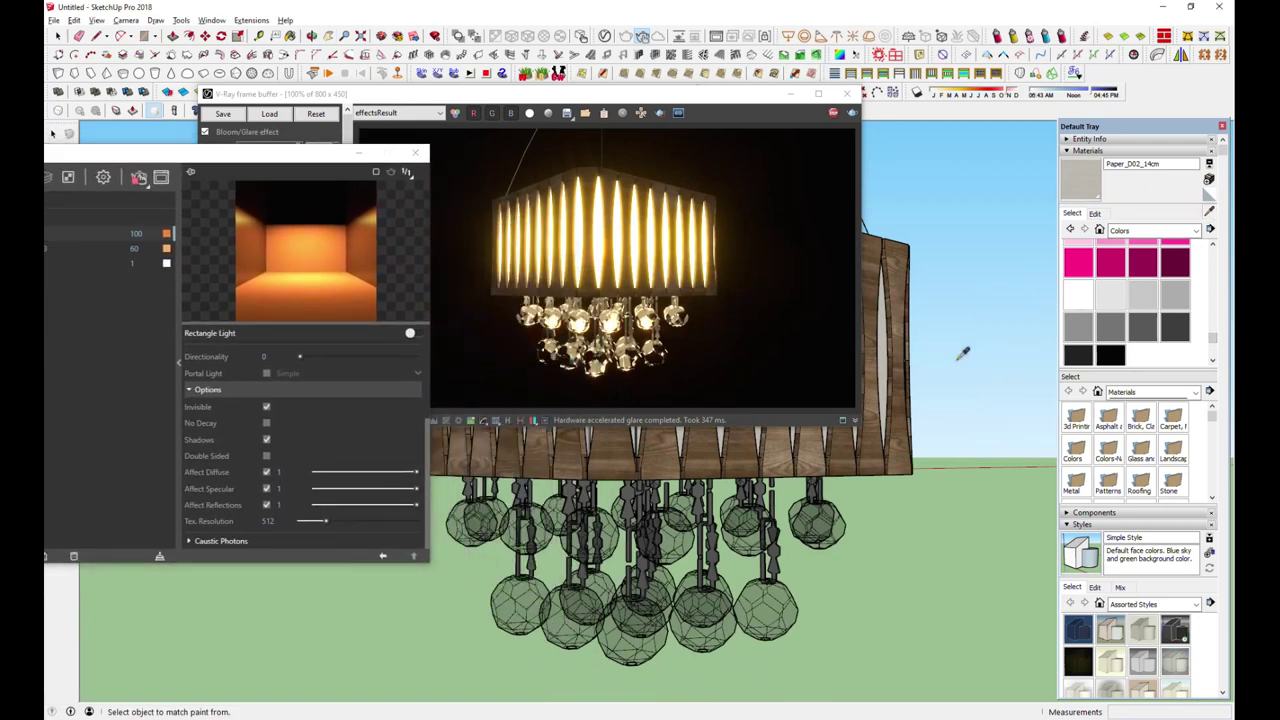
{"action": "left_click", "coordinate": [884, 344]}
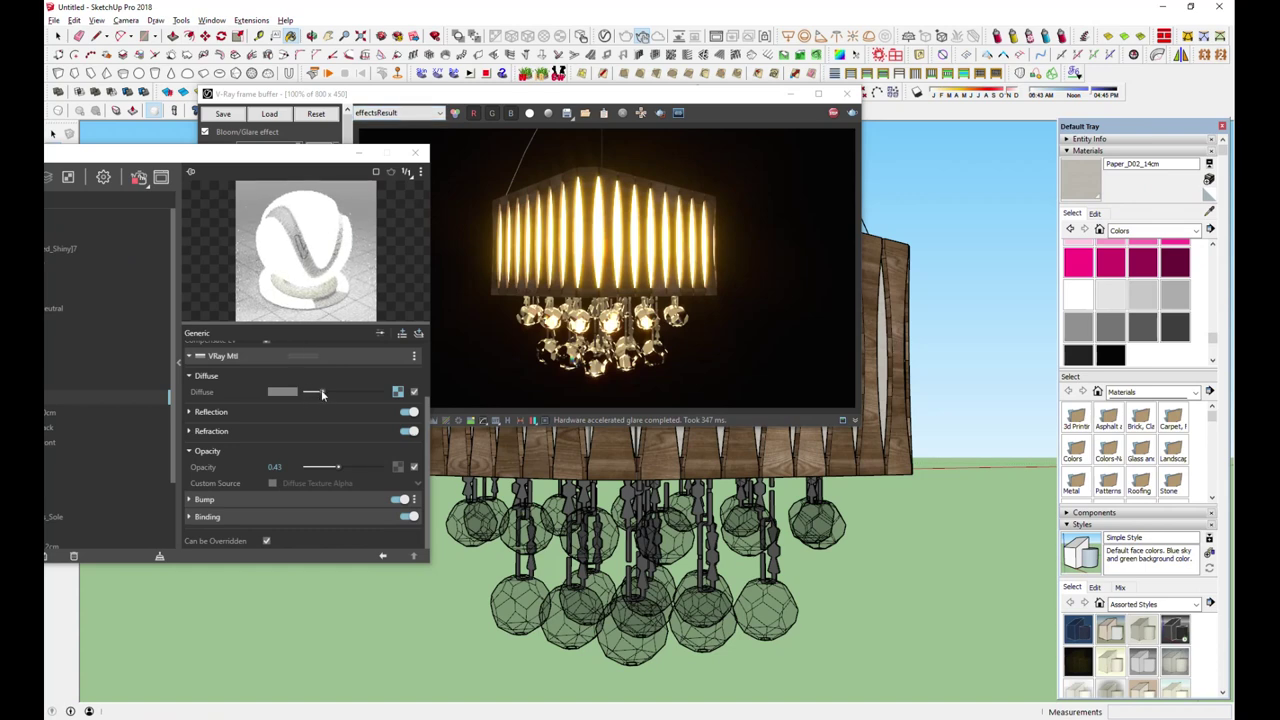
- Set the panel's emissive colour to a paler warm white (R 0.972, G 0.892, B 0.736)
{"action": "scroll", "coordinate": [290, 375], "scroll_direction": "up", "scroll_amount": 2}
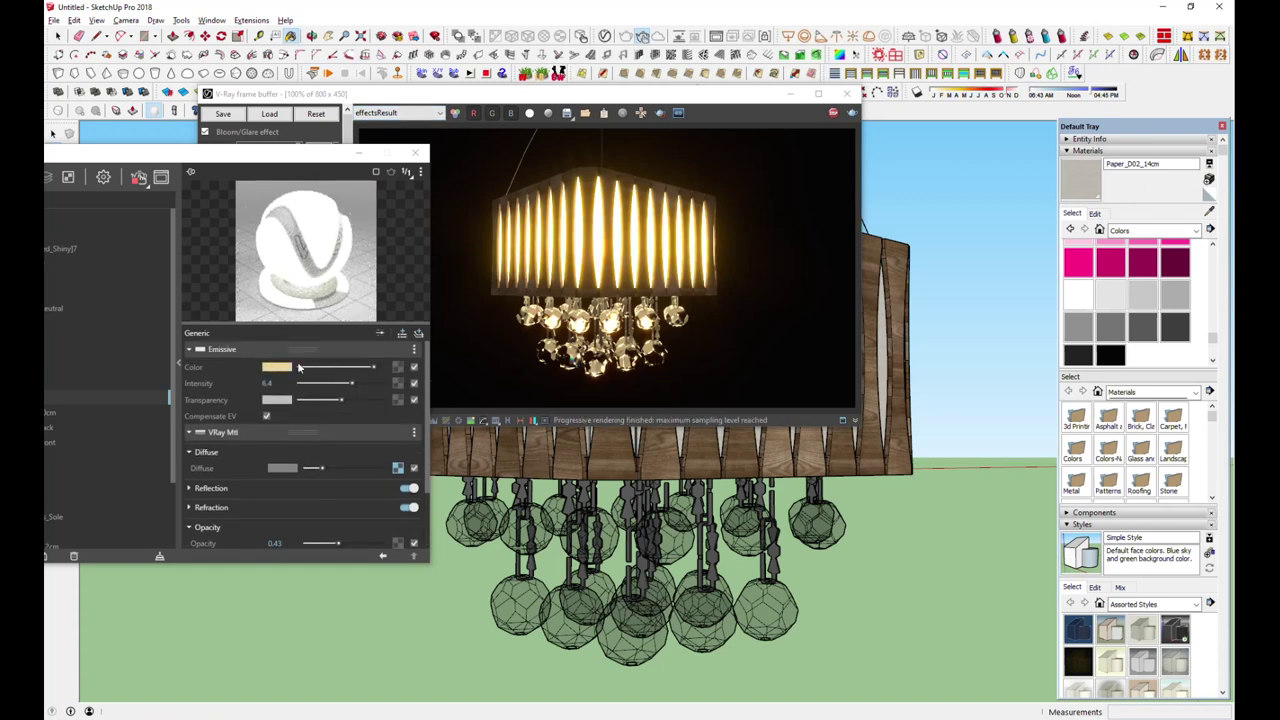
{"action": "mouse_move", "coordinate": [375, 369]}
{"action": "left_mouse_down"}
{"action": "mouse_move", "coordinate": [328, 369]}
{"action": "mouse_move", "coordinate": [378, 374]}
{"action": "left_mouse_up"}
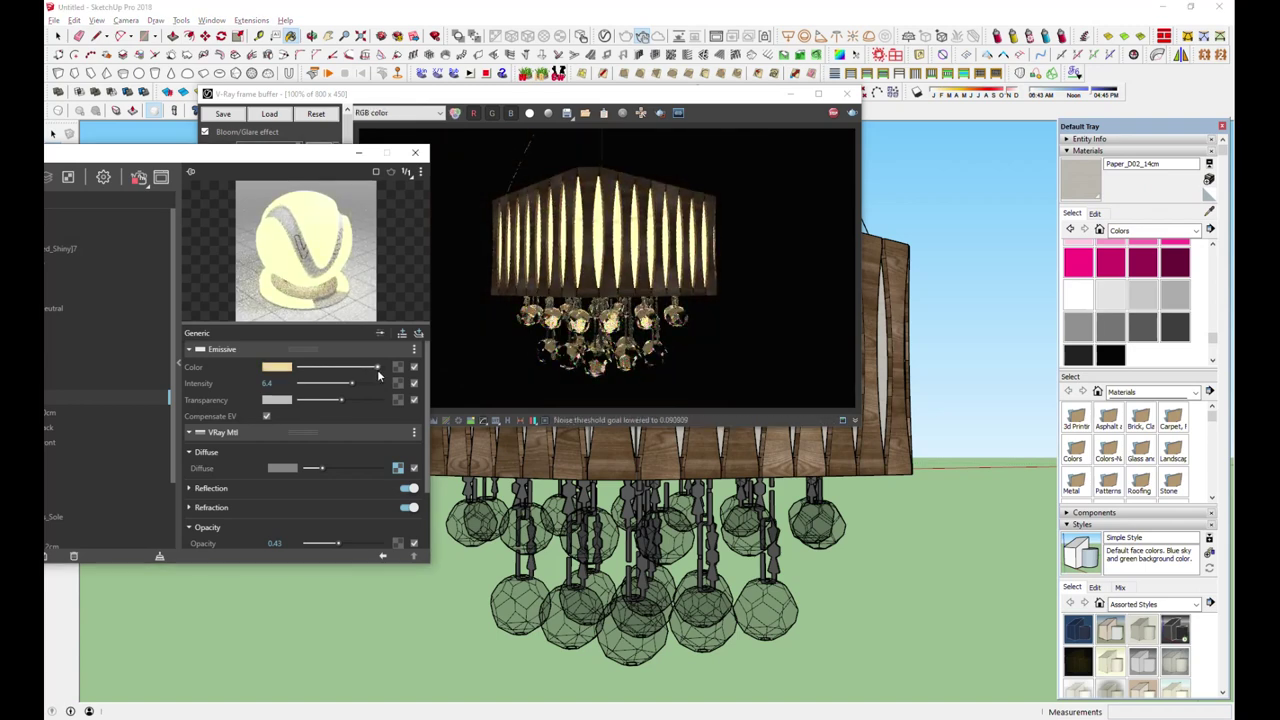
{"action": "left_click_drag", "start_coordinate": [378, 374], "coordinate": [366, 376]}
{"action": "left_click", "coordinate": [284, 370]}
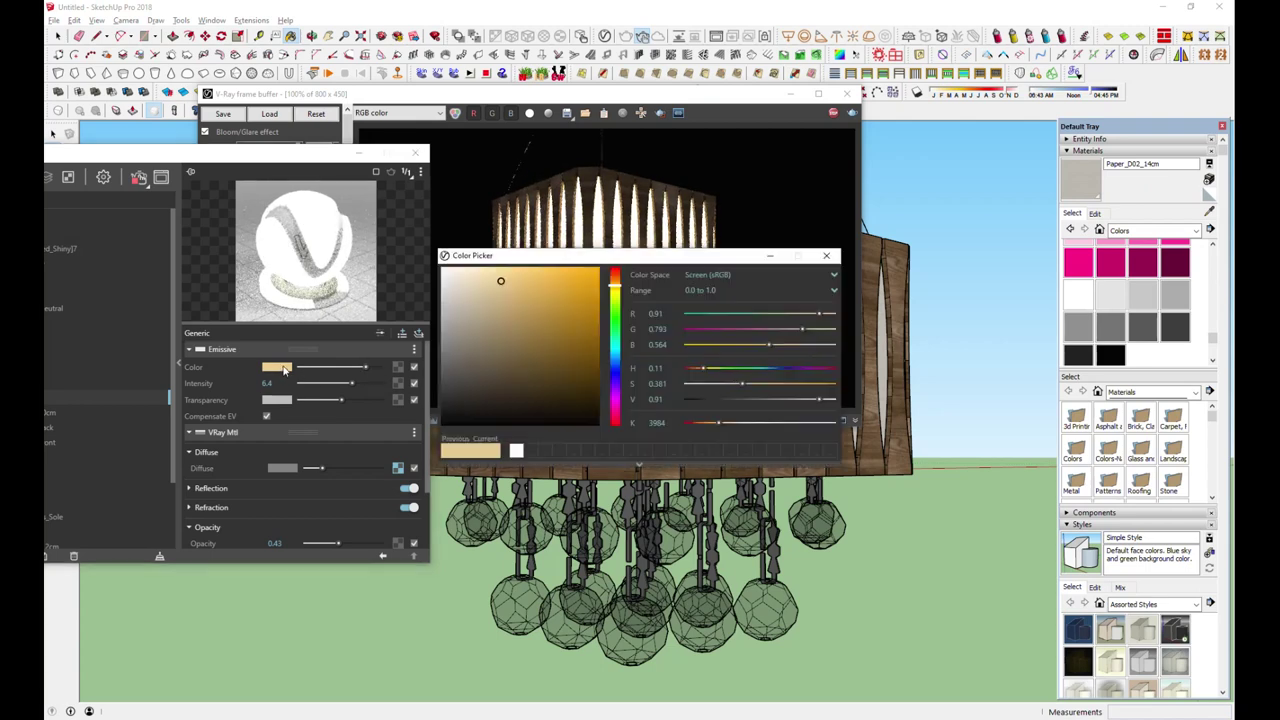
{"action": "left_click", "coordinate": [479, 271]}
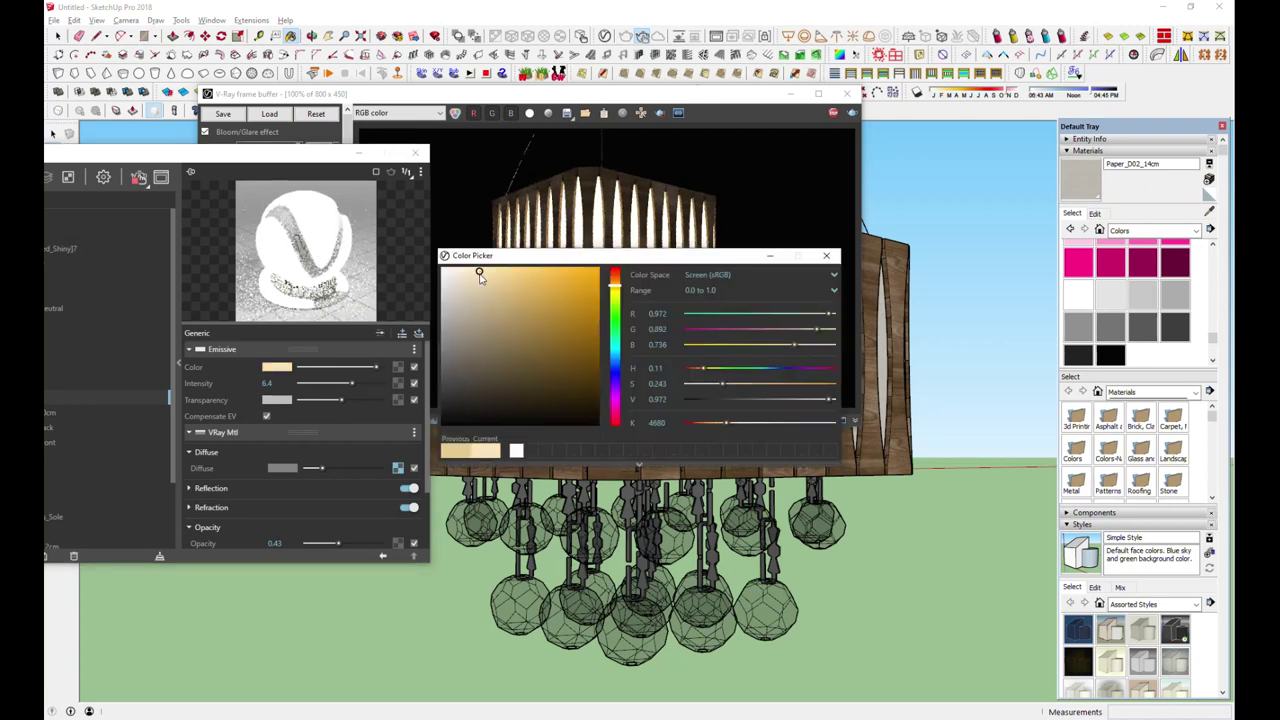
{"action": "left_click", "coordinate": [826, 257]}
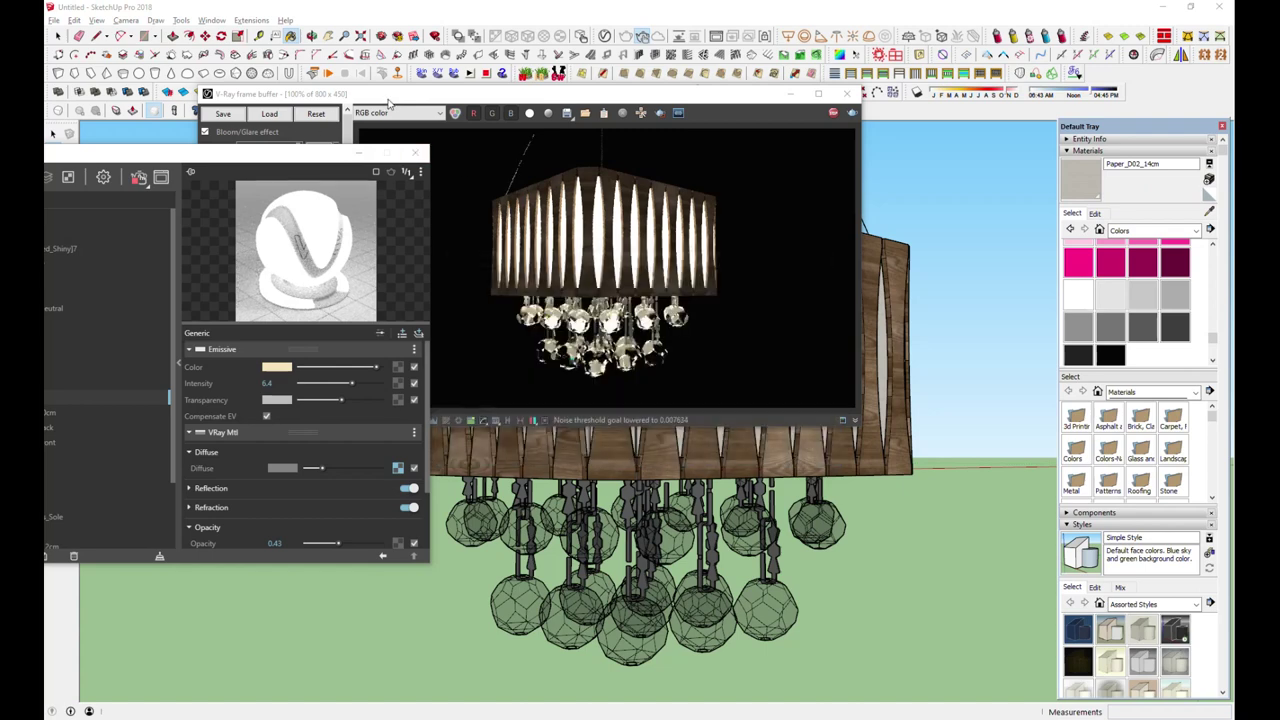
{"action": "left_click", "coordinate": [391, 102]}
- Set the Bloom/Glare intensity to 5.45 and the threshold to 1.92
{"action": "left_click_drag", "start_coordinate": [268, 184], "coordinate": [263, 190]}
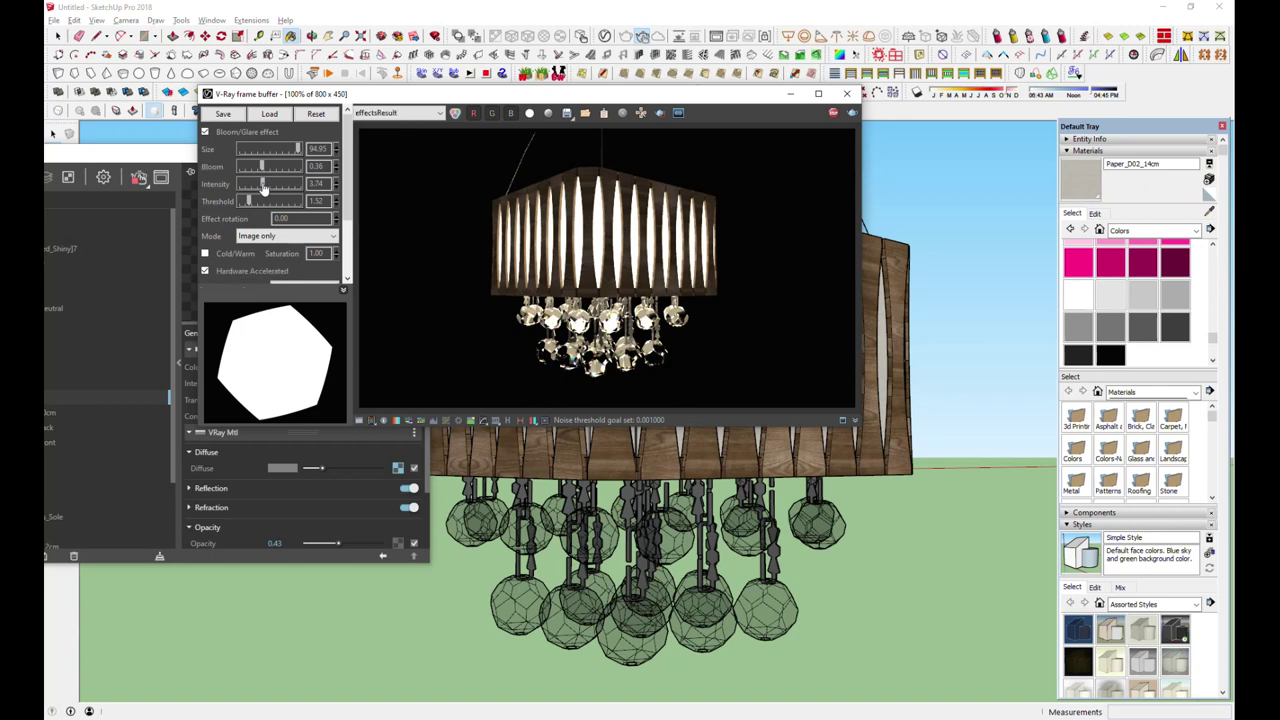
{"action": "left_click_drag", "start_coordinate": [263, 190], "coordinate": [276, 190]}
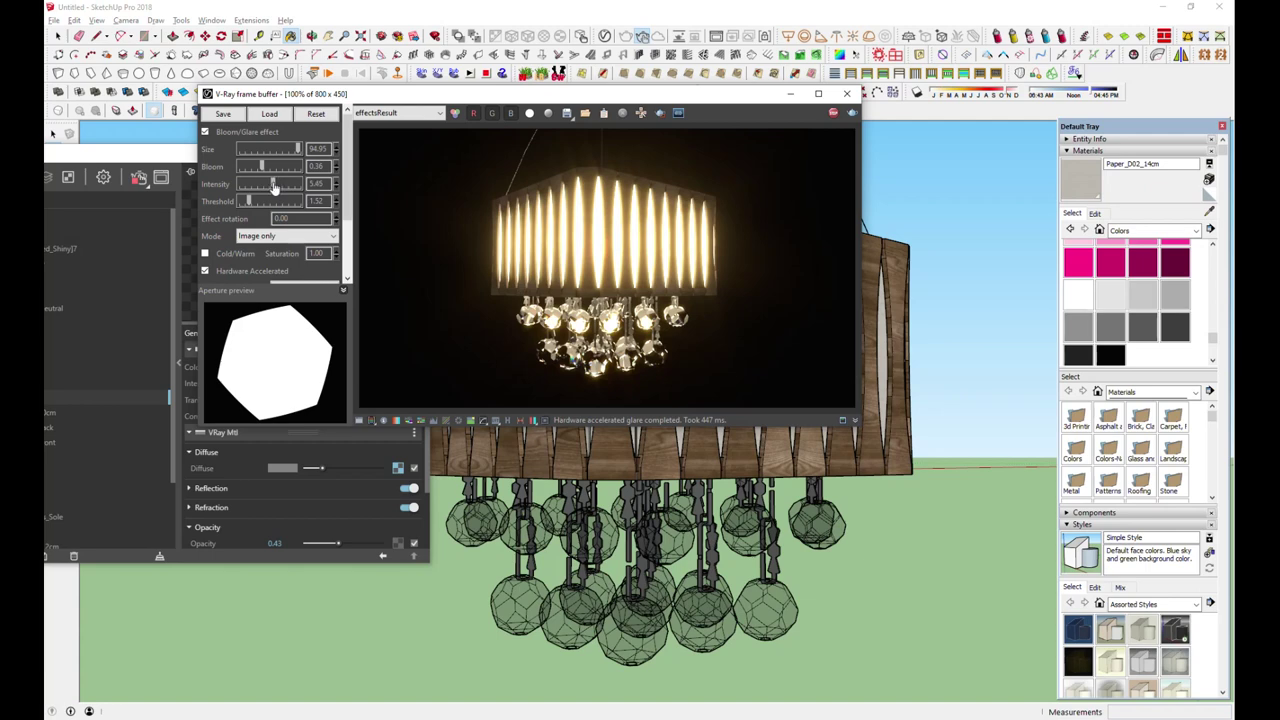
{"action": "left_click_drag", "start_coordinate": [248, 201], "coordinate": [255, 201]}
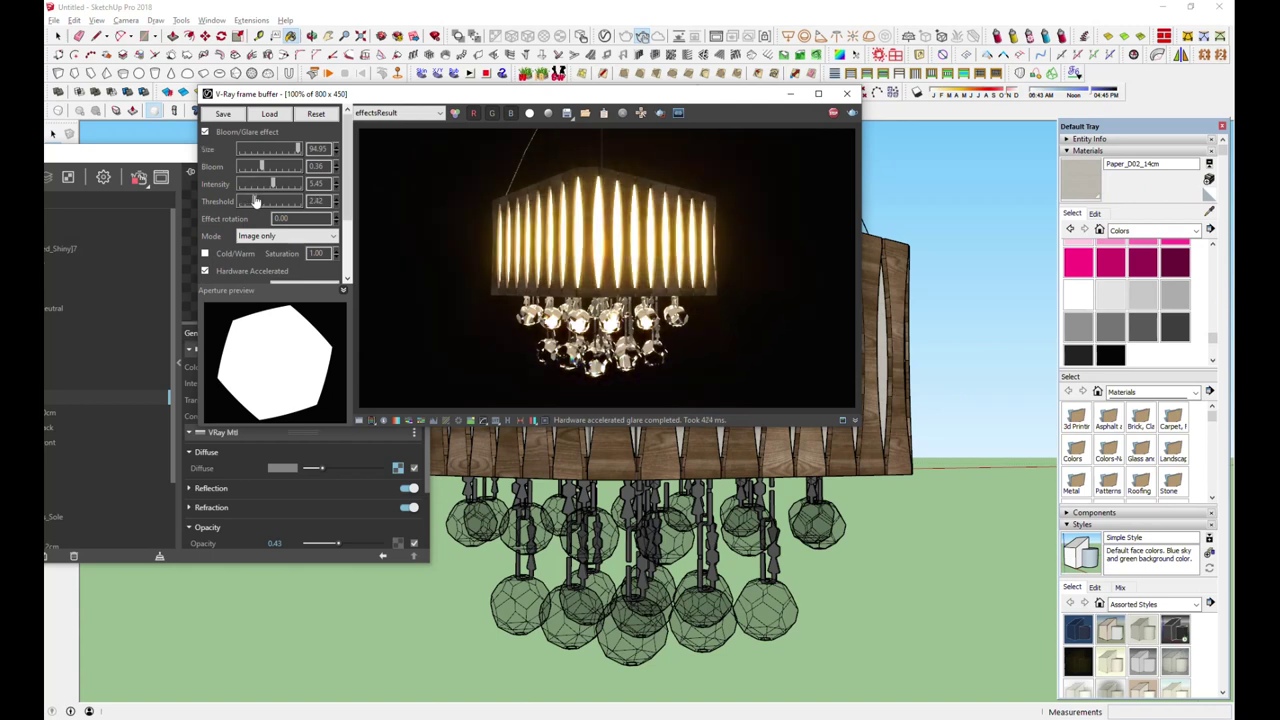
{"action": "left_click_drag", "start_coordinate": [255, 201], "coordinate": [253, 205]}
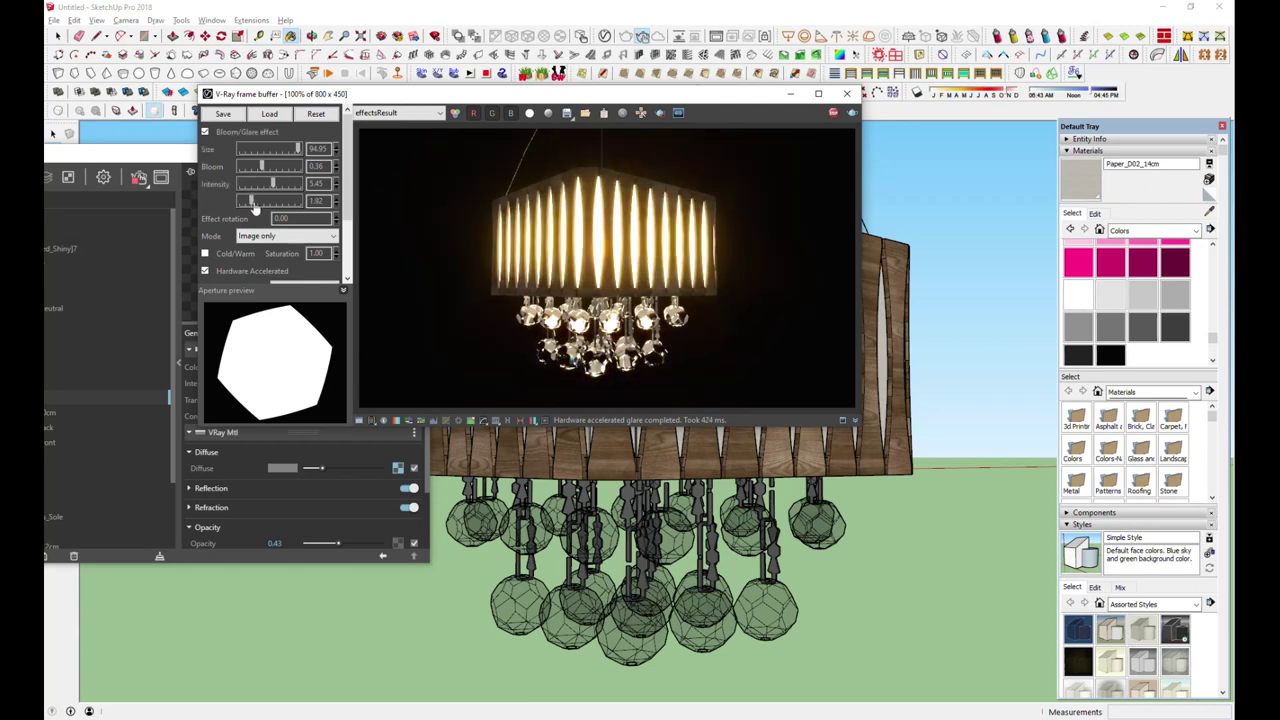